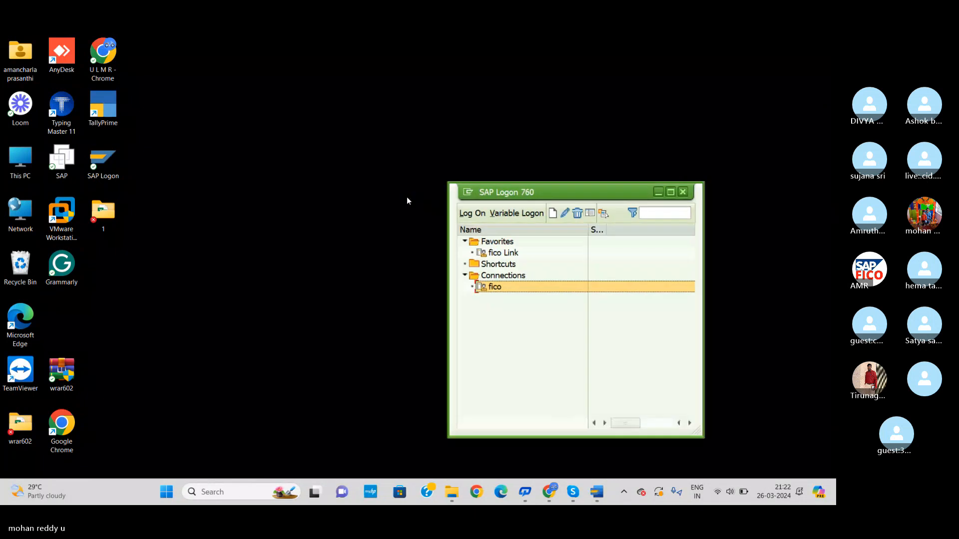
# Log on to the fico connection with the user ID and the account password
pyautogui.click(476, 215)
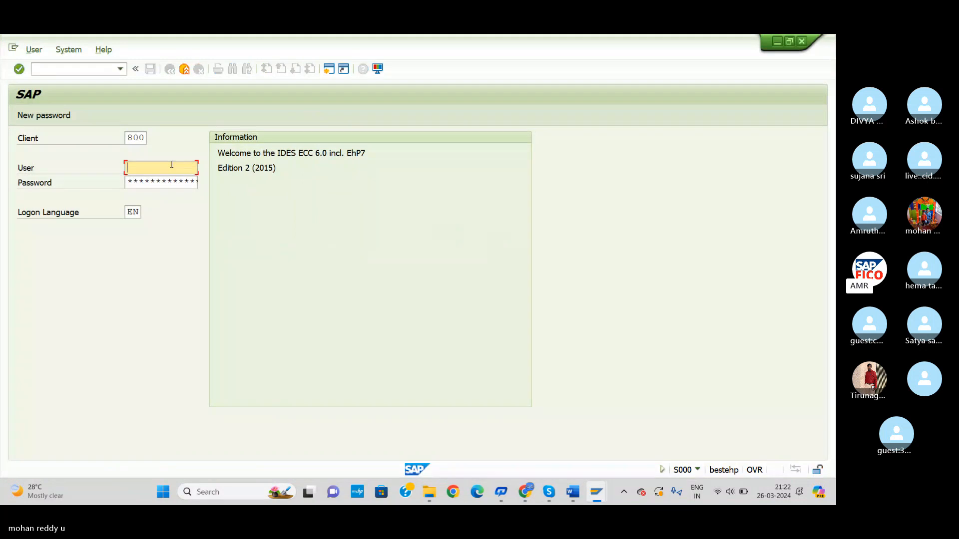
pyautogui.click(171, 170)
pyautogui.click(171, 180)
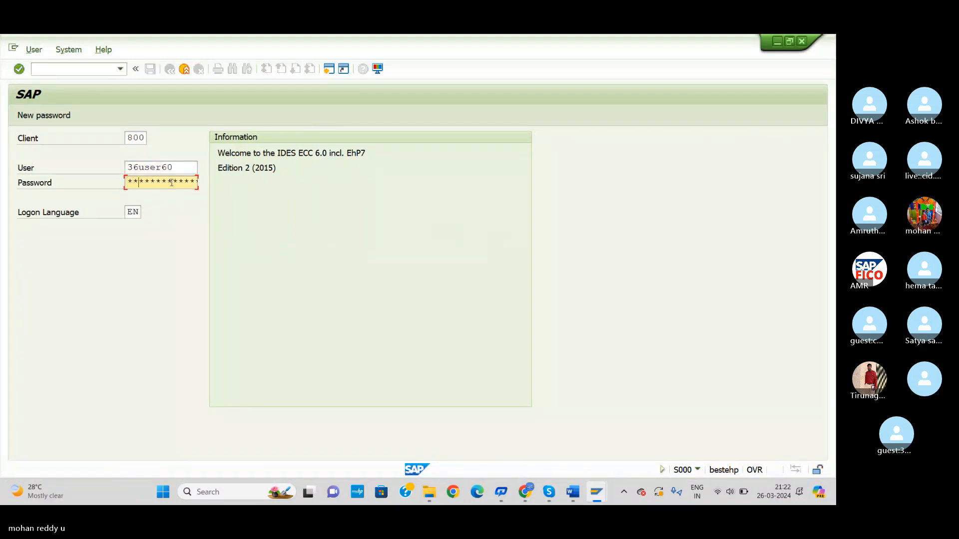
pyautogui.press('Return')
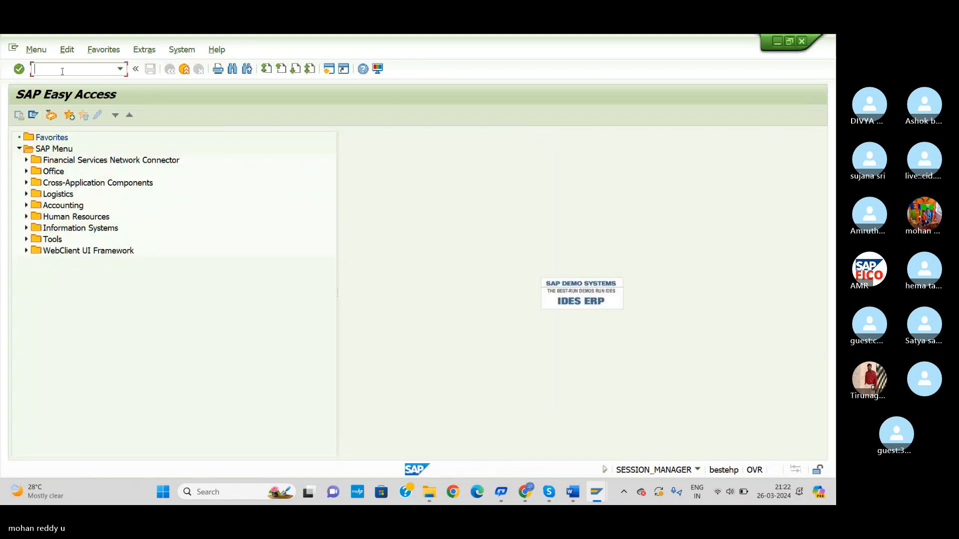
# Open the FS00 transaction and change the company code of its account tree to BIRC
pyautogui.press('Return')
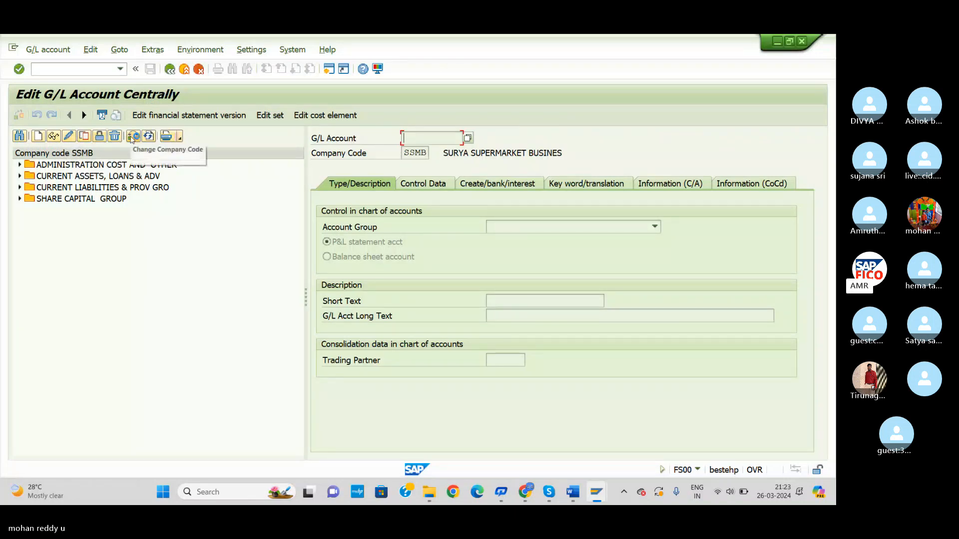
pyautogui.click(132, 136)
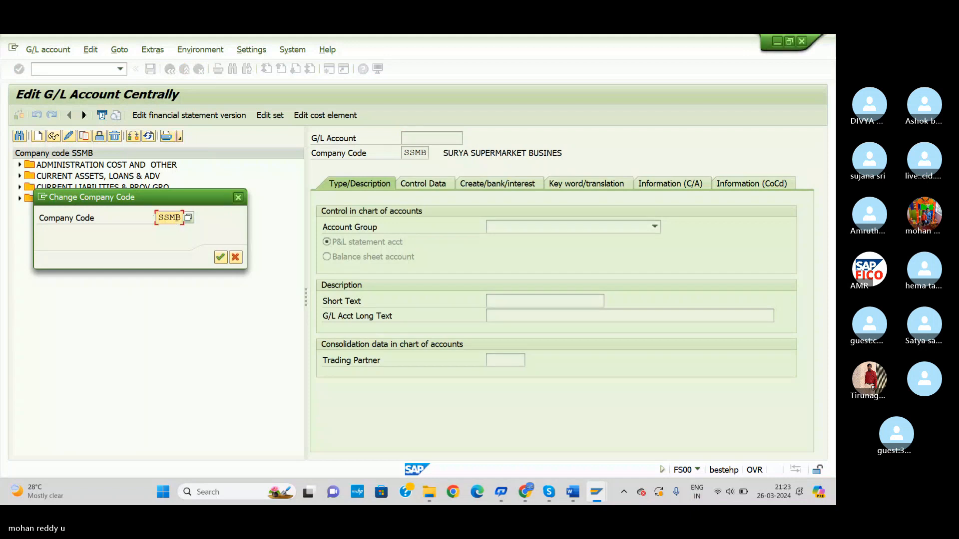
pyautogui.press('BackSpace')
pyautogui.press('BackSpace')
pyautogui.press('BackSpace')
pyautogui.press('BackSpace')
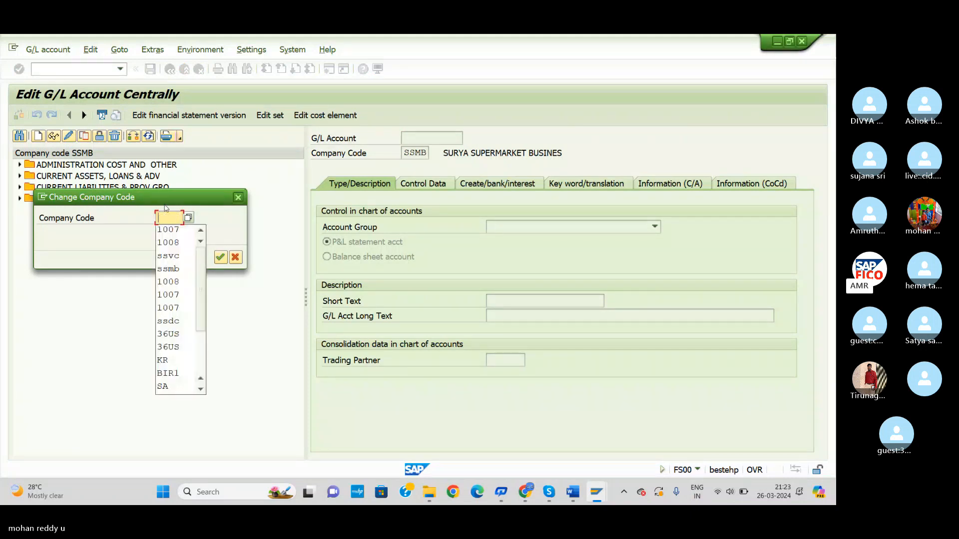
pyautogui.write('BIRC')
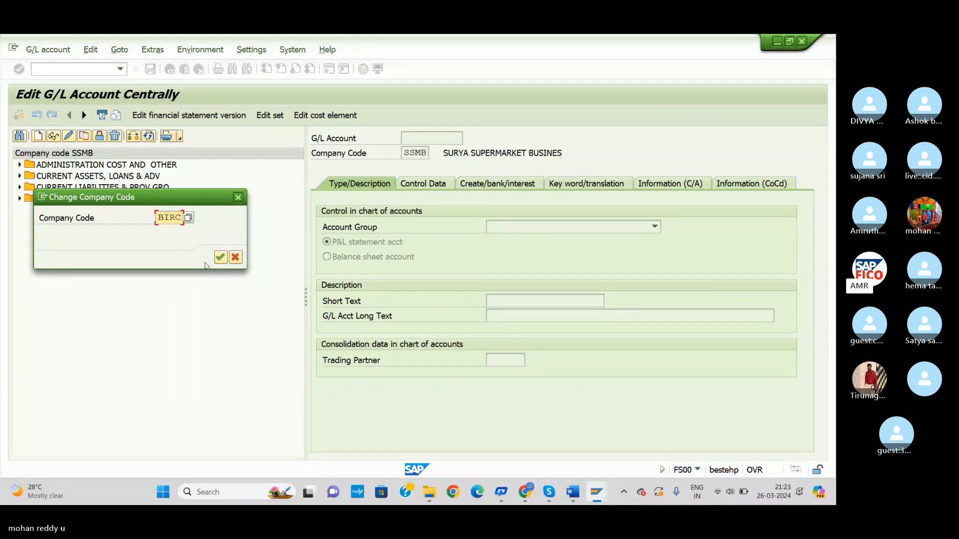
pyautogui.click(221, 257)
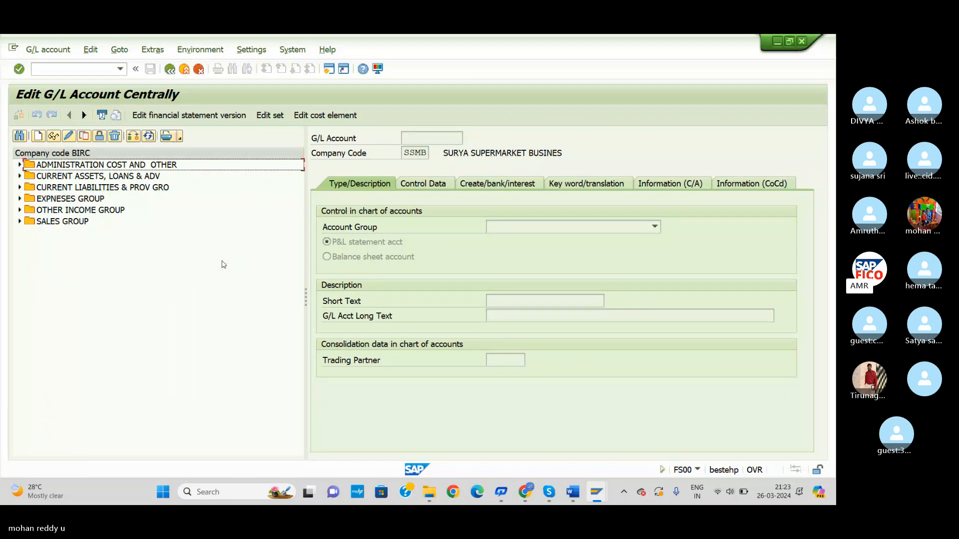
# Set the hierarchy display to "Do not display navigation tree" and acknowledge the notice
pyautogui.click(250, 49)
pyautogui.click(282, 64)
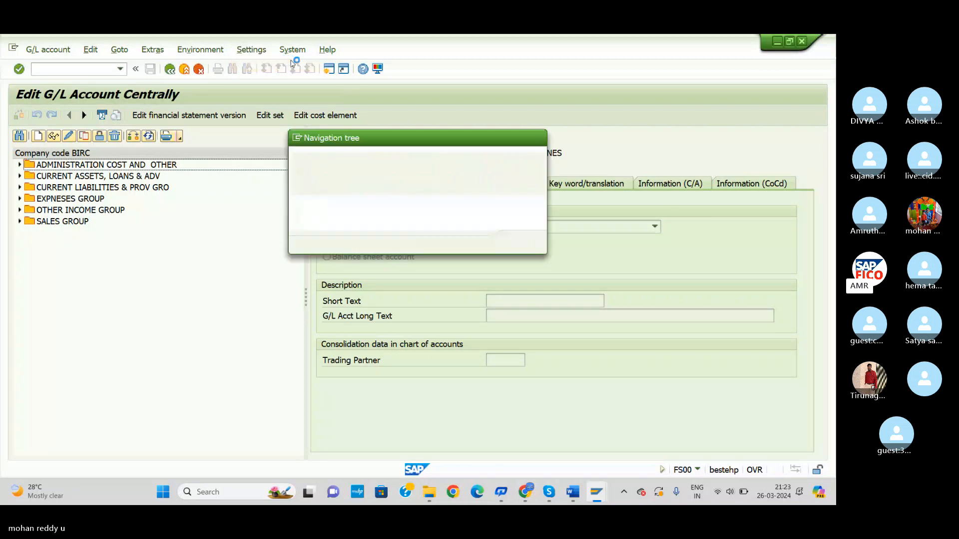
pyautogui.click(350, 206)
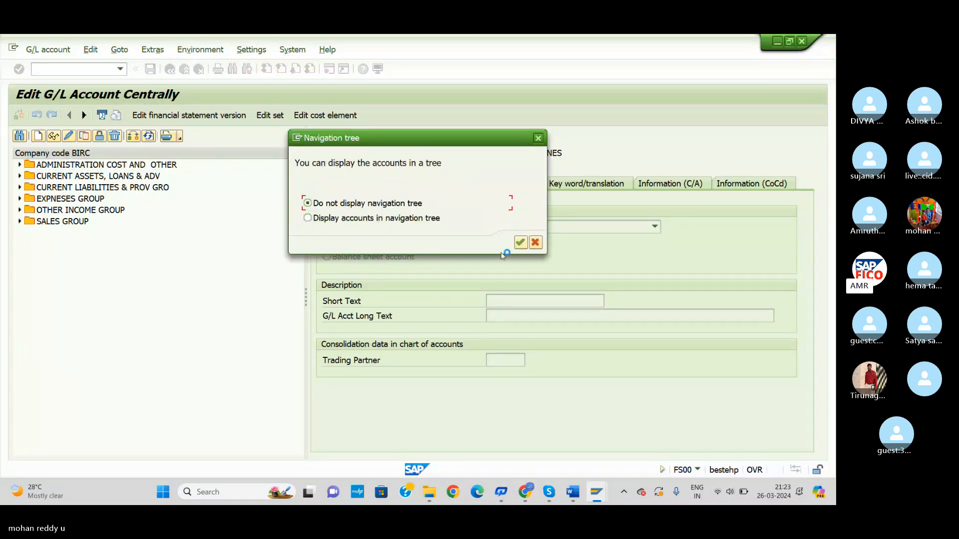
pyautogui.click(520, 243)
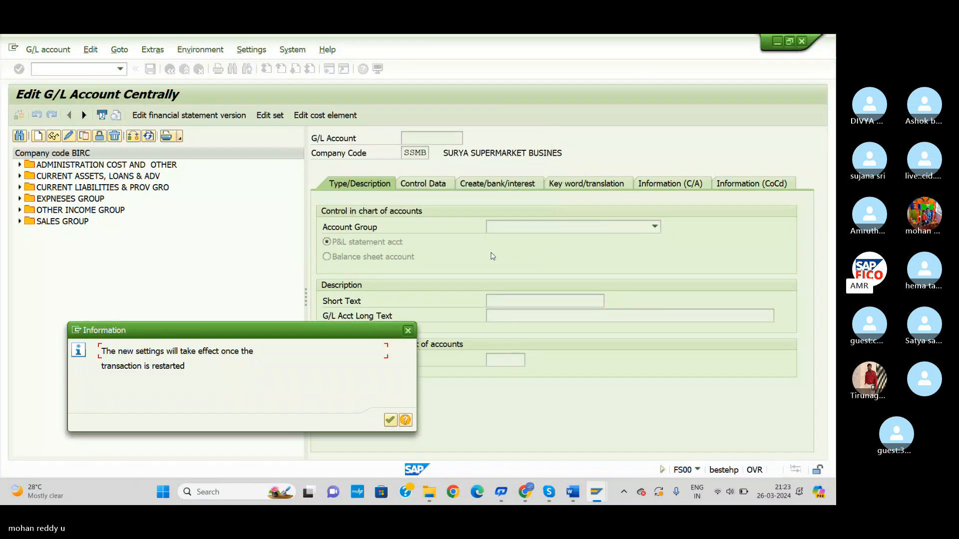
pyautogui.click(391, 420)
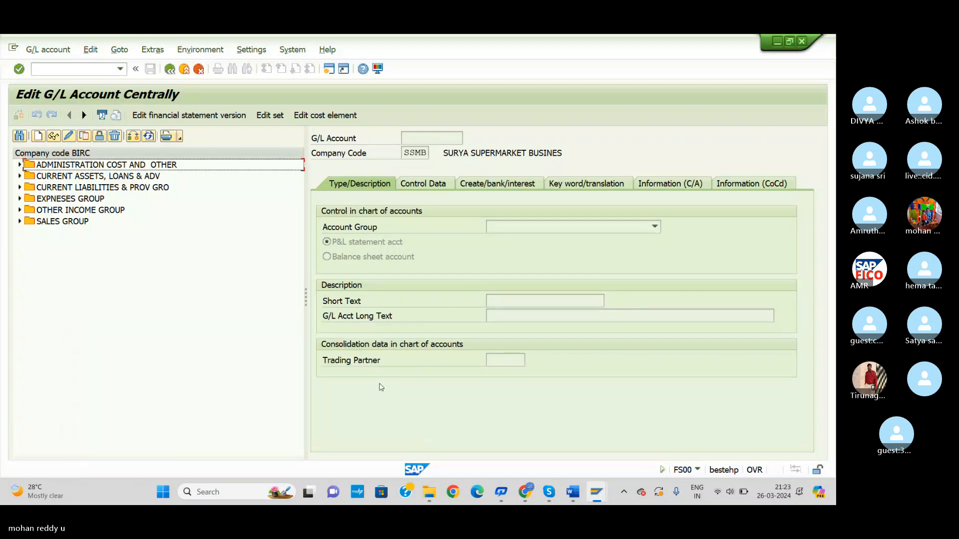
# Restart the G/L account transaction with /NFS00
pyautogui.click(84, 73)
pyautogui.write('/NFS0')
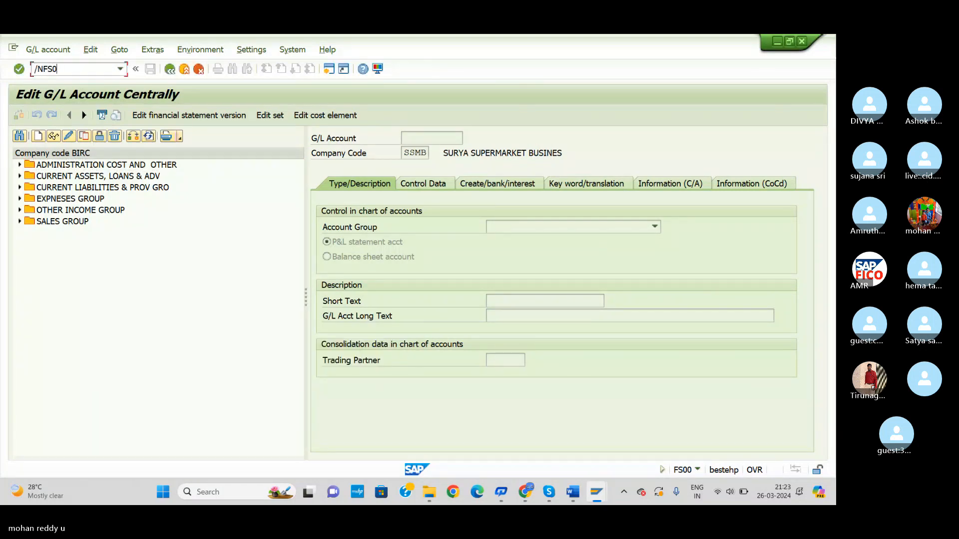
pyautogui.write('0')
pyautogui.press('Return')
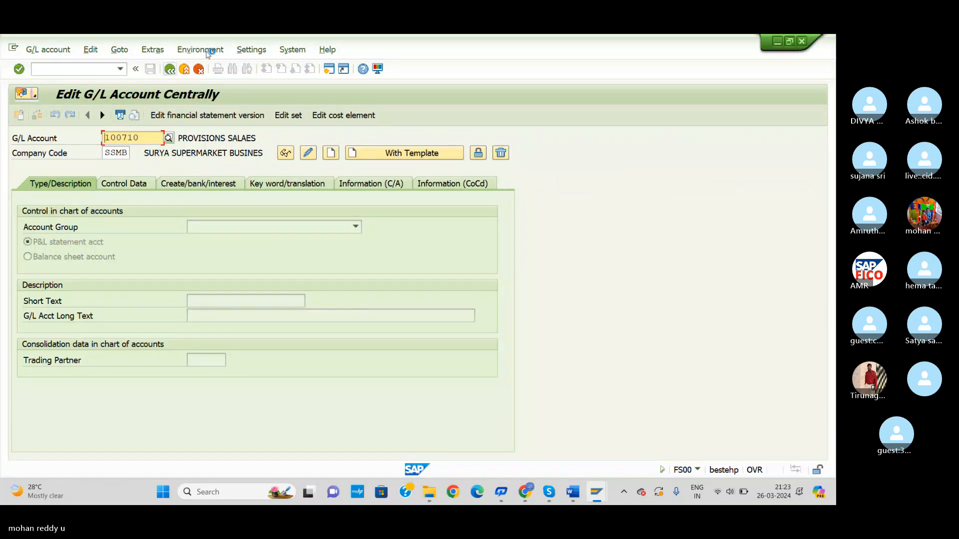
# Set the hierarchy display to "Display accounts in navigation tree" and dismiss the notice
pyautogui.click(253, 50)
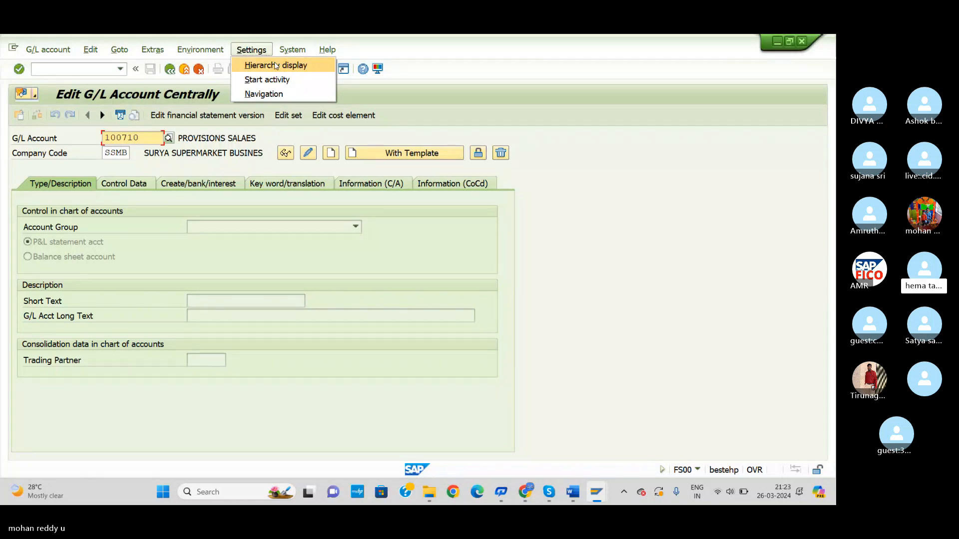
pyautogui.click(276, 65)
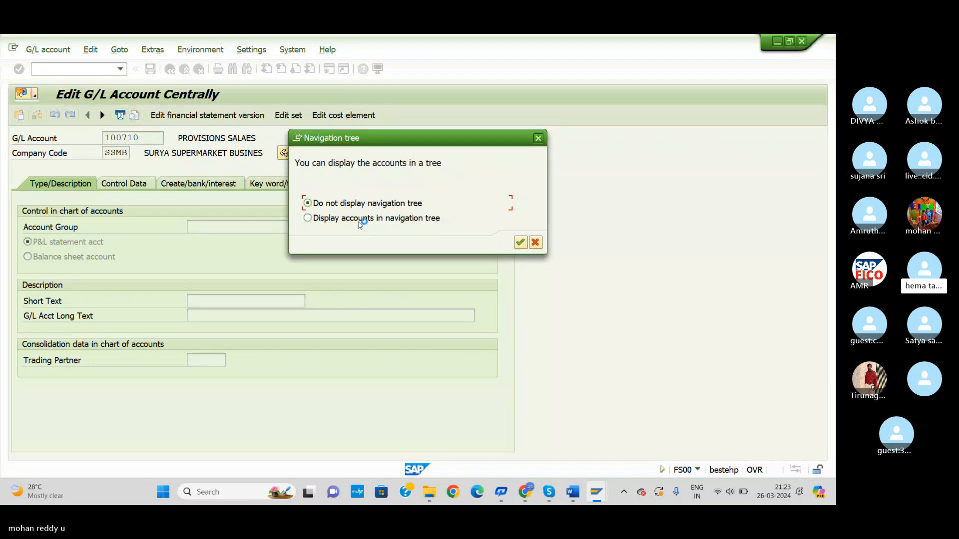
pyautogui.click(401, 220)
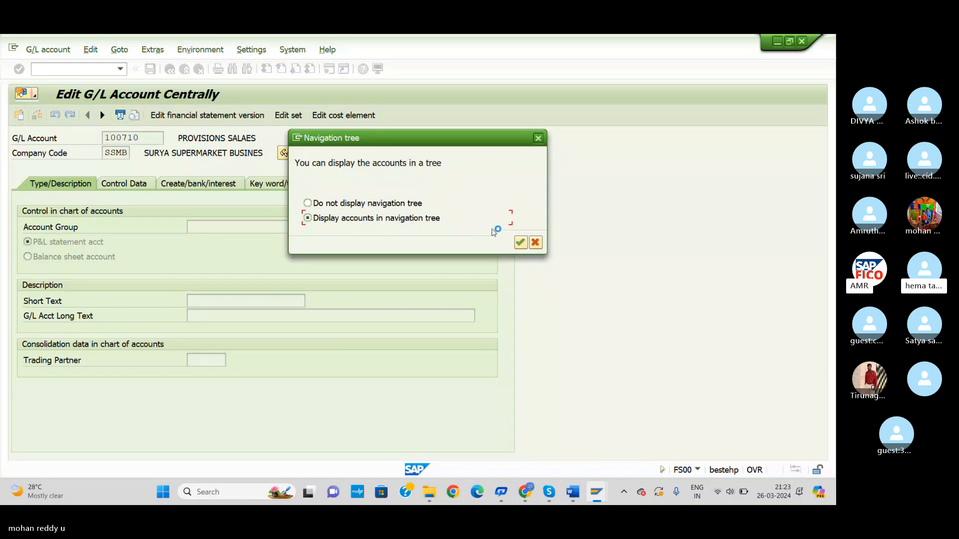
pyautogui.click(520, 243)
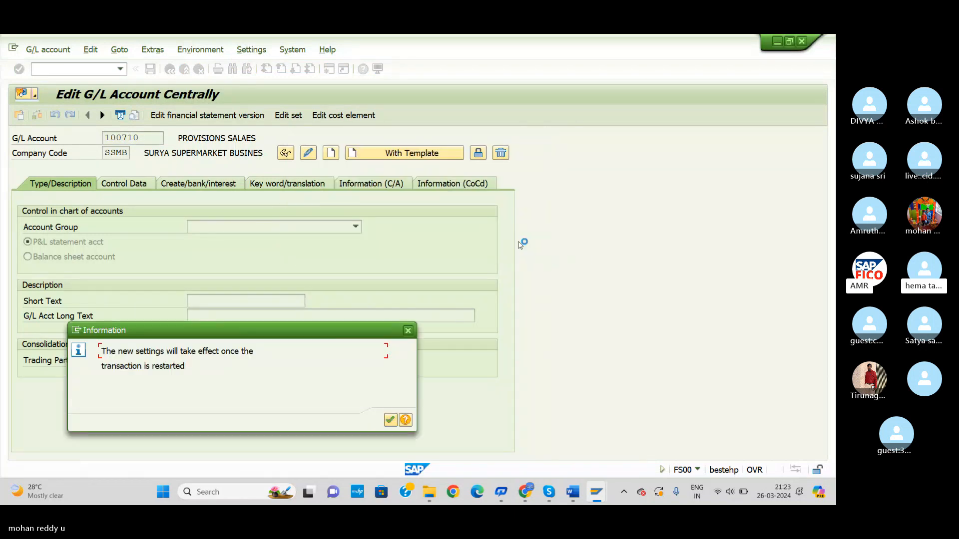
pyautogui.click(408, 330)
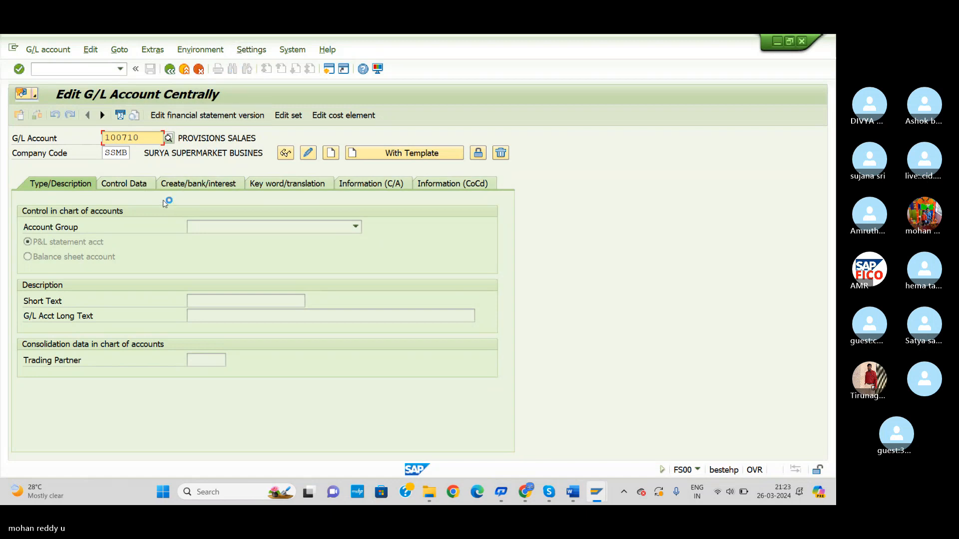
# Change the company code of the G/L account to BIRC, choosing BIRLA CEMENT from the suggestions
pyautogui.click(130, 153)
pyautogui.press('BackSpace')
pyautogui.press('BackSpace')
pyautogui.press('BackSpace')
pyautogui.press('BackSpace')
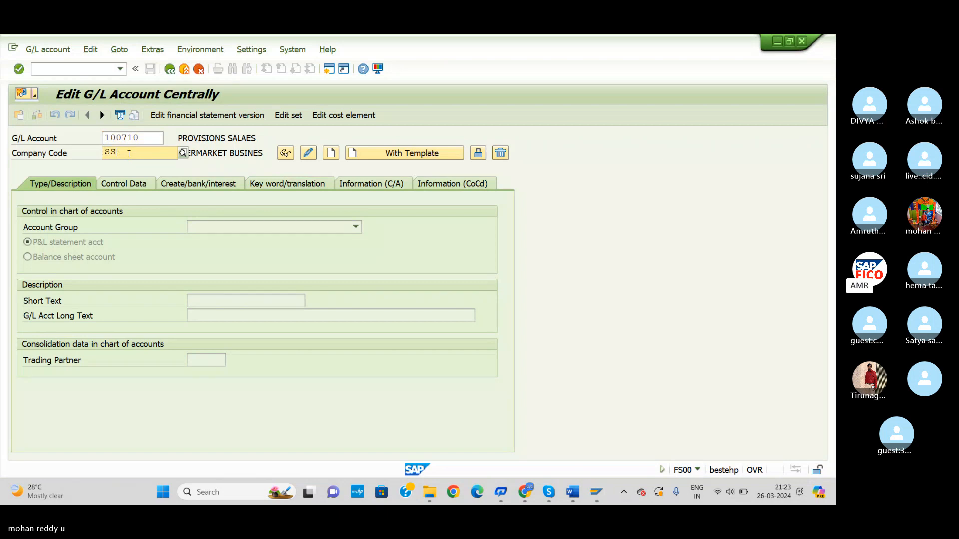
pyautogui.write('BIRC')
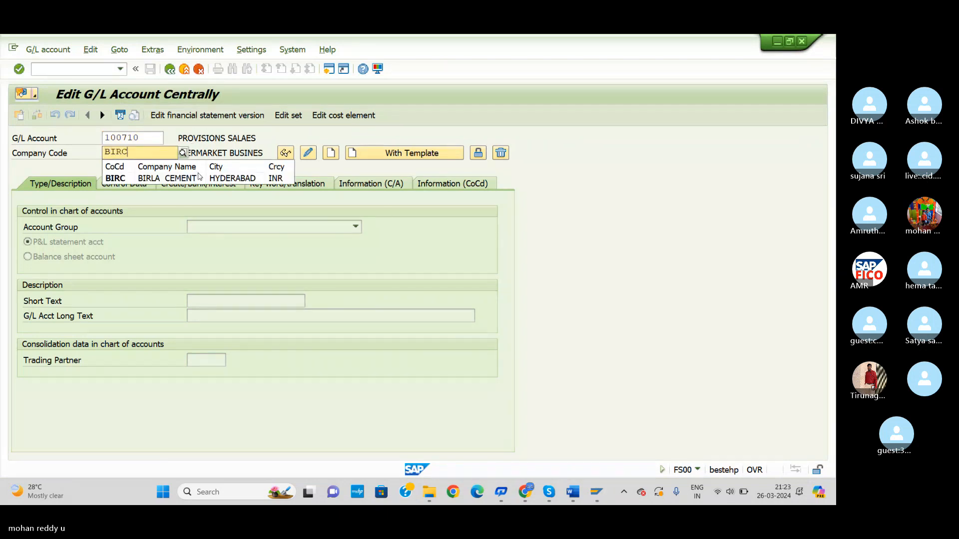
pyautogui.click(198, 179)
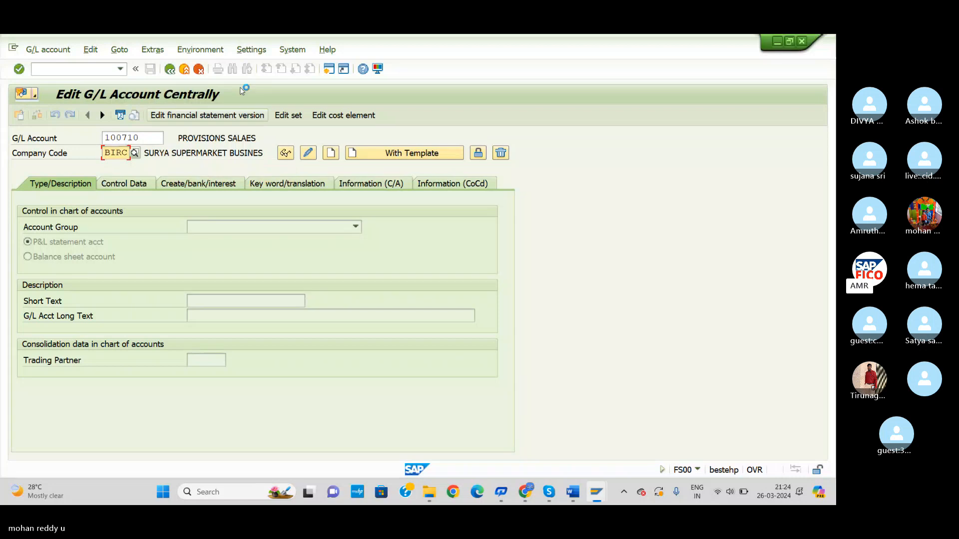
# Reapply "Display accounts in navigation tree" in the hierarchy display setting and acknowledge the notice
pyautogui.click(252, 51)
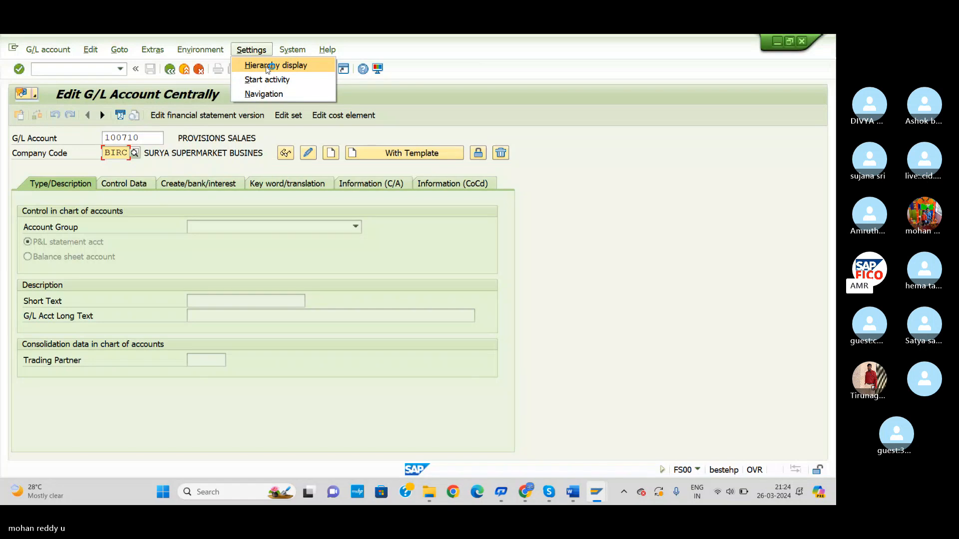
pyautogui.click(267, 66)
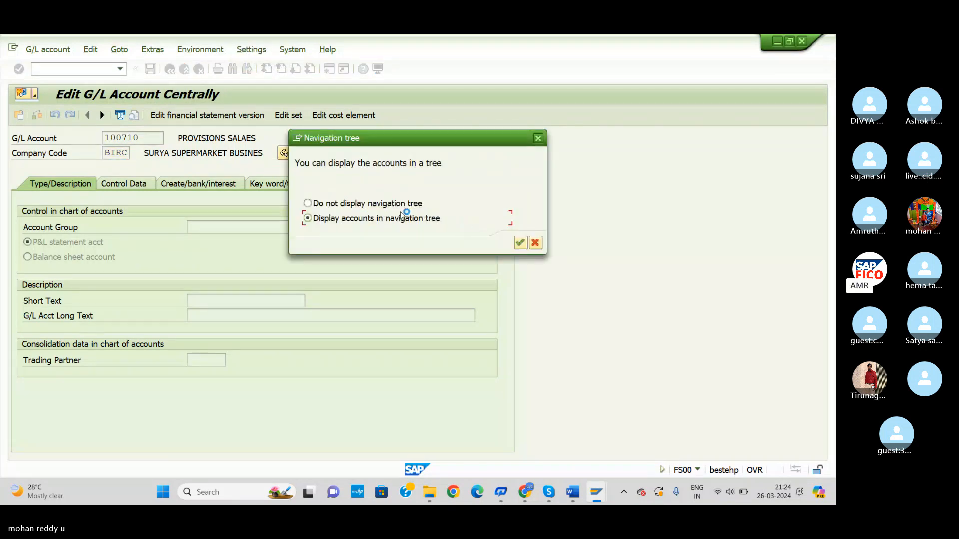
pyautogui.click(520, 242)
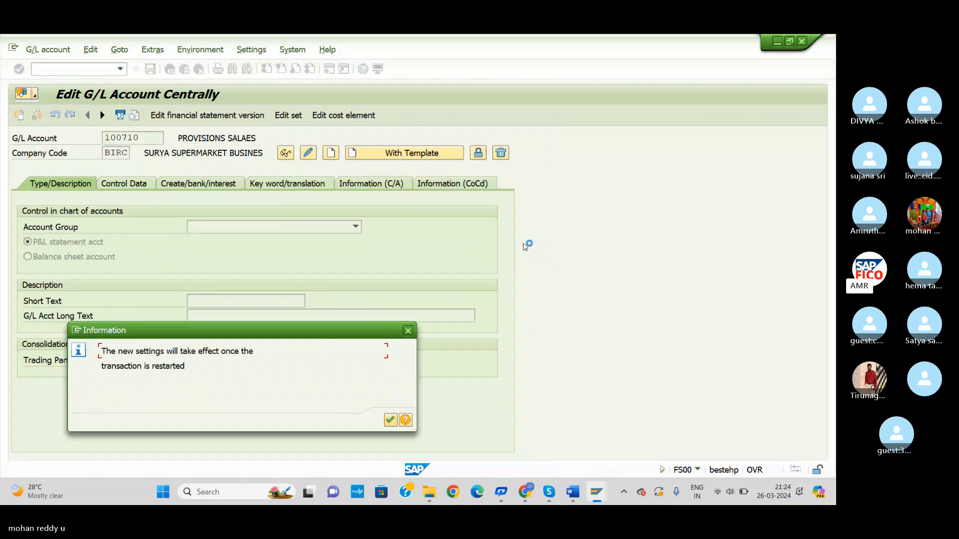
pyautogui.click(390, 420)
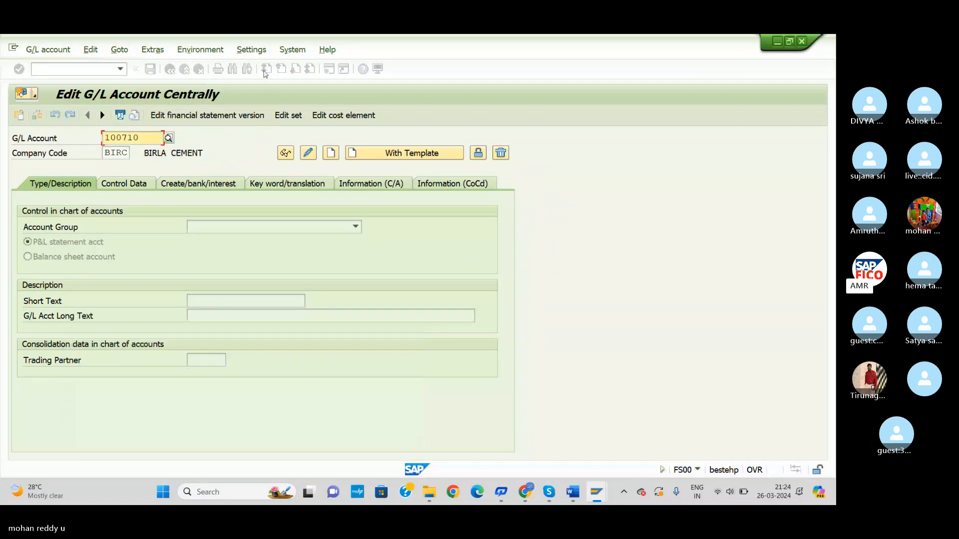
# Switch the hierarchy display to "Do not display navigation tree" and acknowledge the notice
pyautogui.click(251, 50)
pyautogui.click(291, 66)
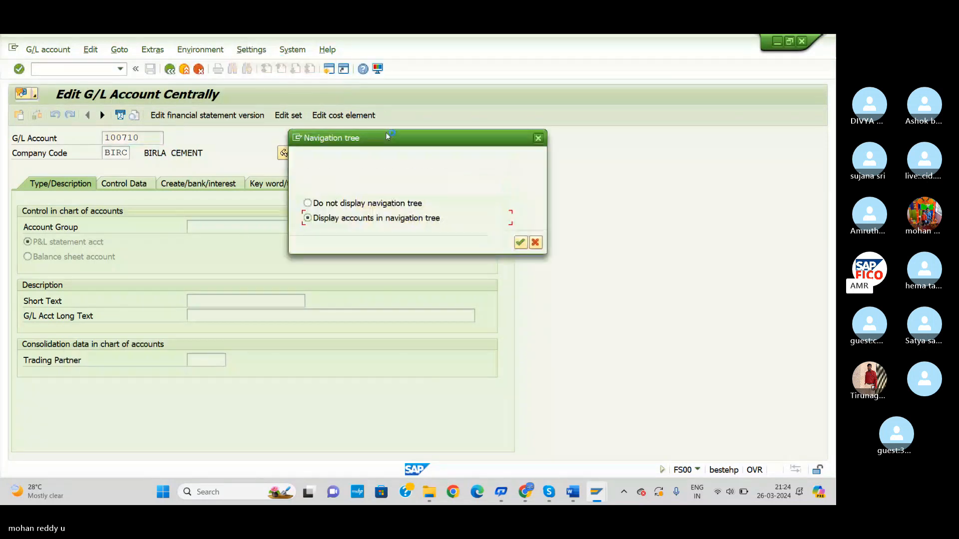
pyautogui.click(366, 203)
pyautogui.click(520, 243)
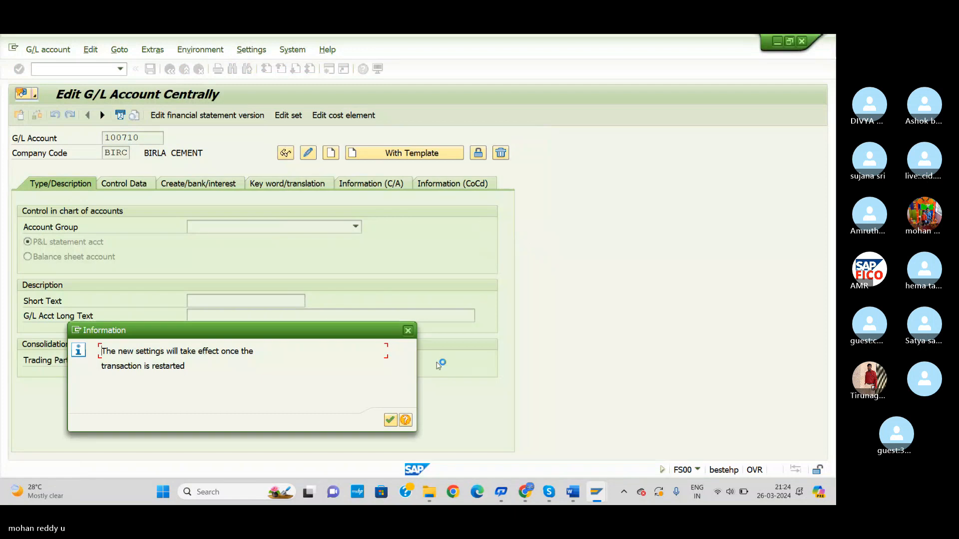
pyautogui.click(390, 420)
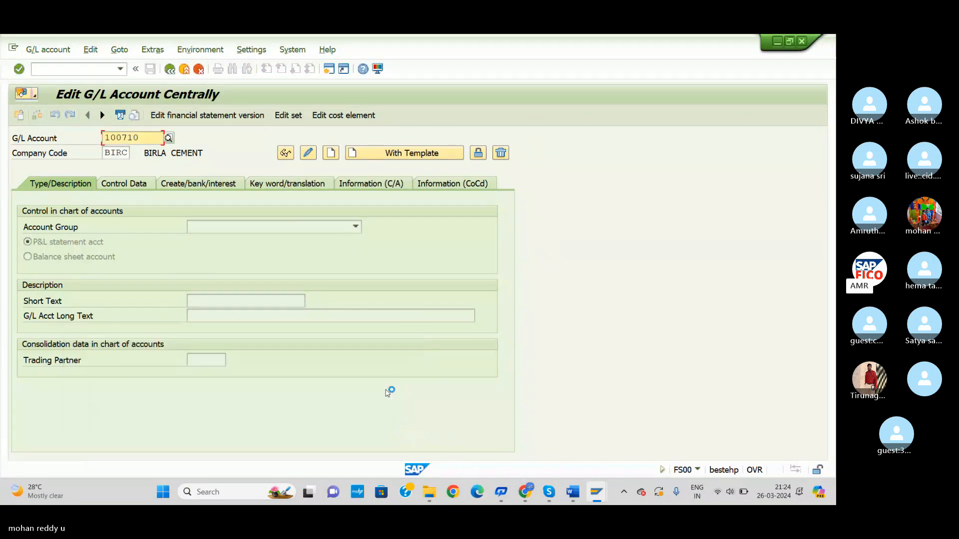
# Restart the G/L account transaction with /NFS00 to apply the hierarchy display setting
pyautogui.click(104, 68)
pyautogui.write('/NFS0')
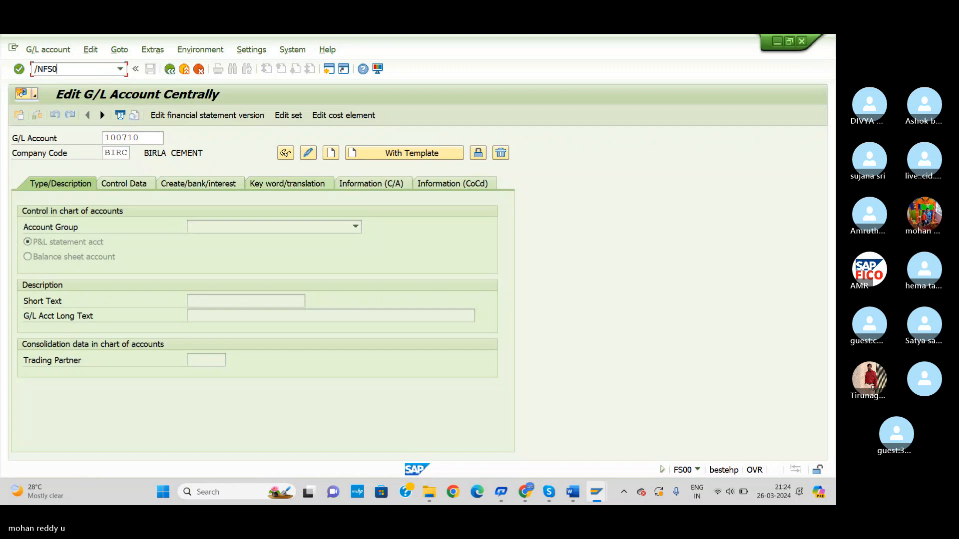
pyautogui.press('Return')
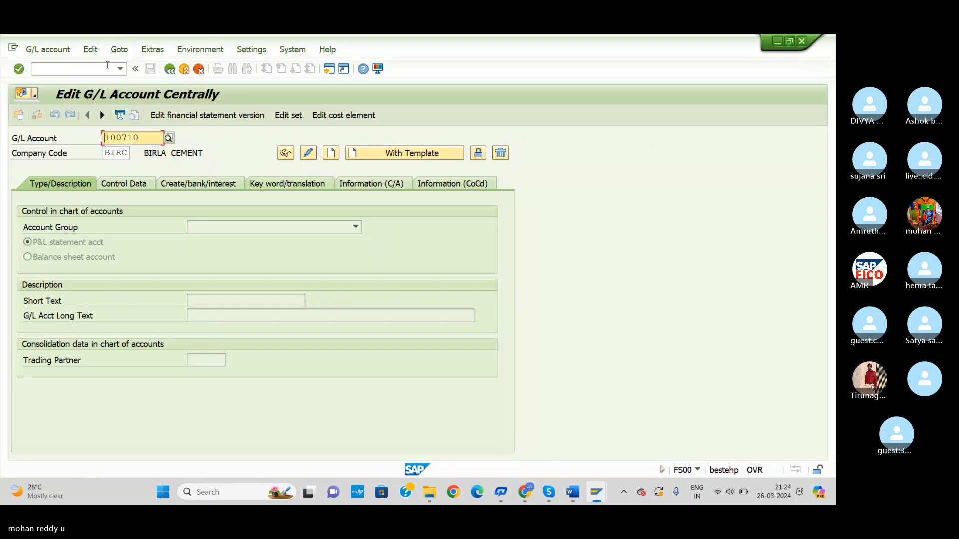
pyautogui.click(101, 72)
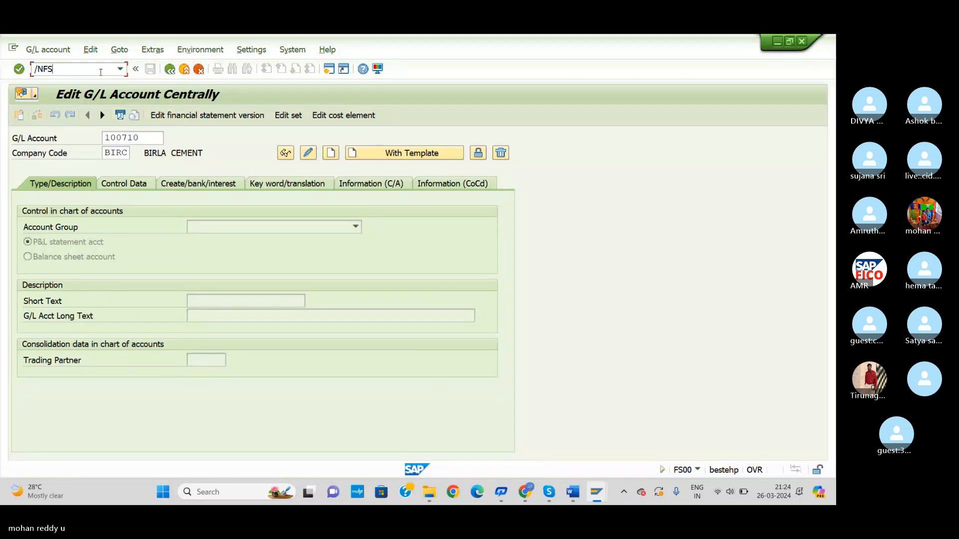
pyautogui.click(128, 155)
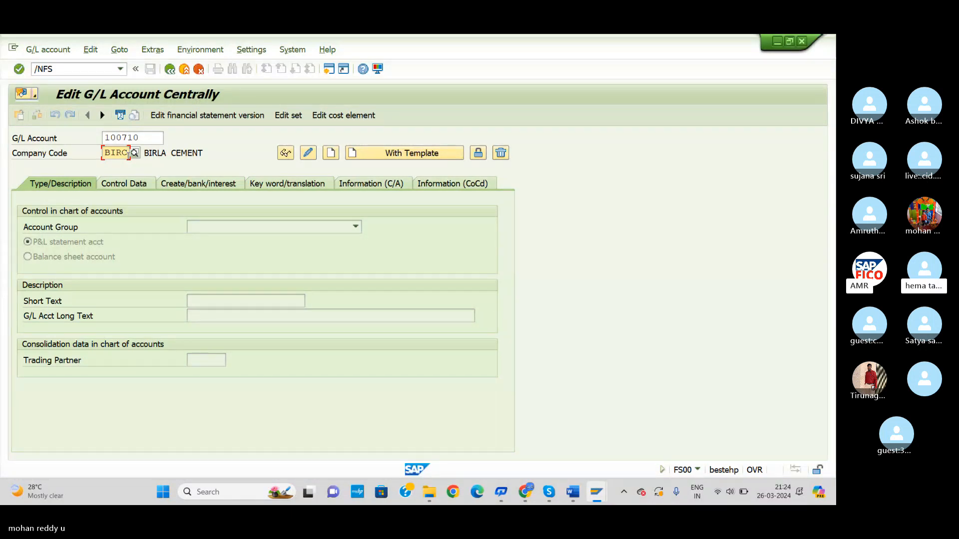
pyautogui.click(79, 70)
pyautogui.click(79, 71)
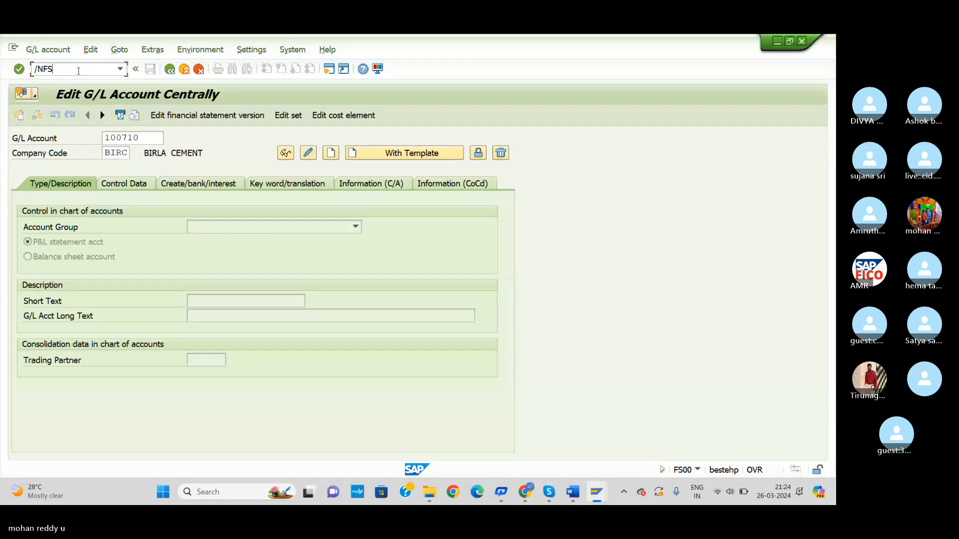
pyautogui.write('00')
pyautogui.press('Return')
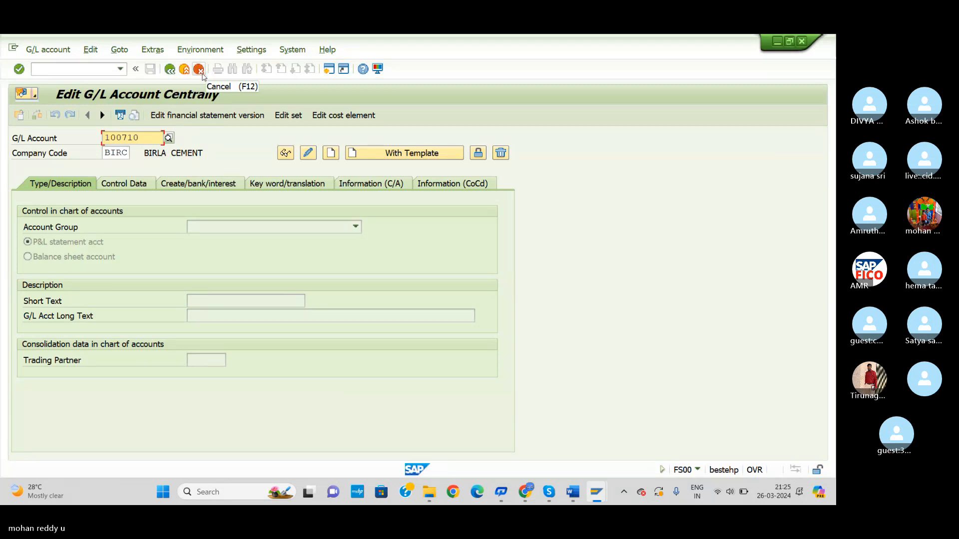
# Log on again through the fico connection in SAP Logon, entering the user ID and the account password
pyautogui.moveTo(597, 492)
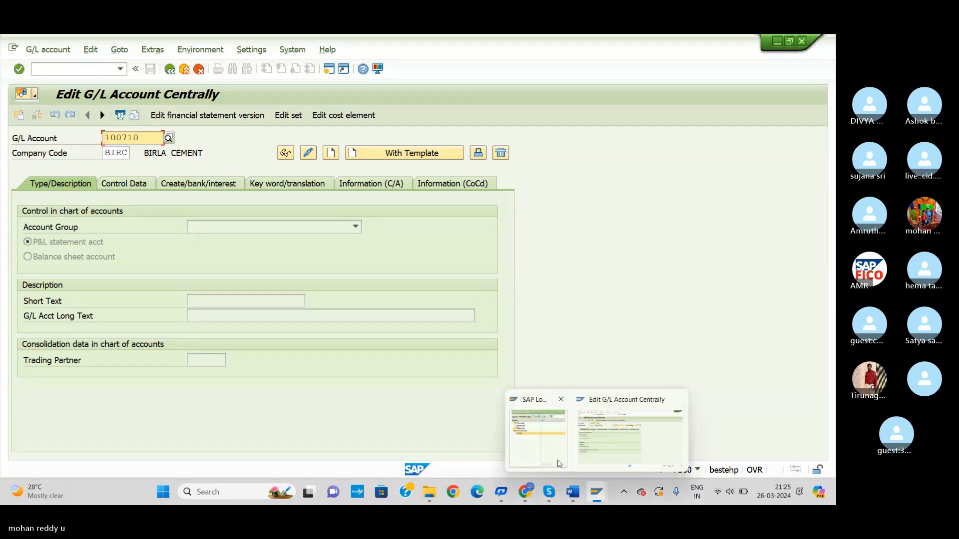
pyautogui.click(539, 438)
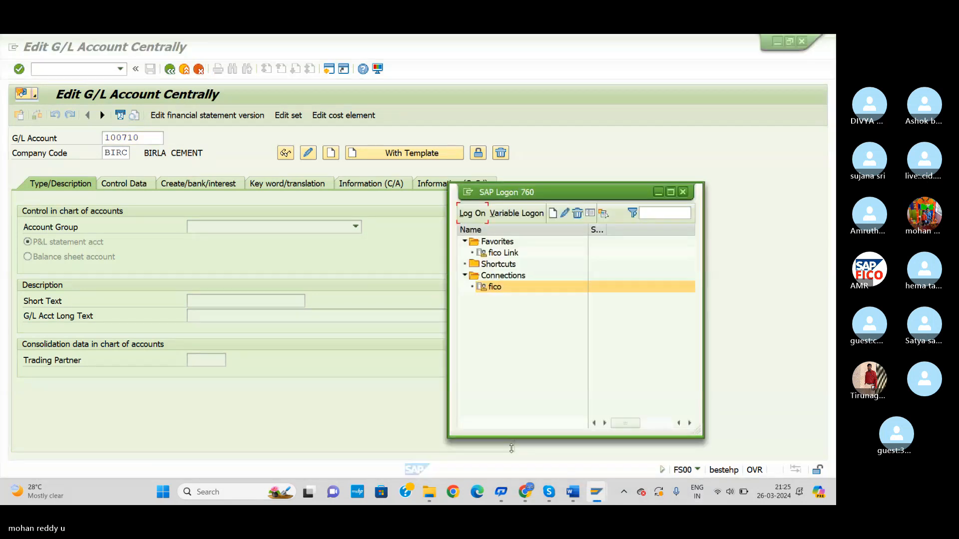
pyautogui.click(477, 214)
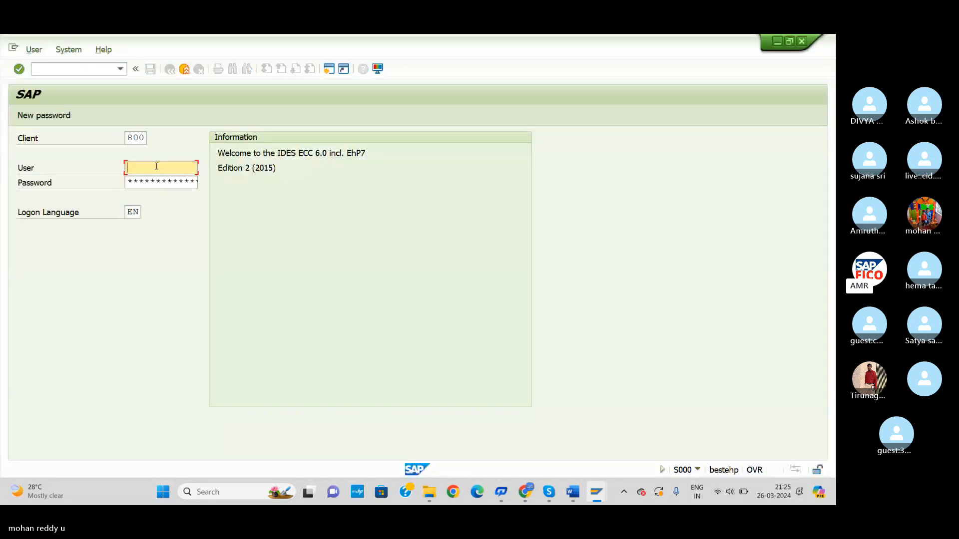
pyautogui.click(170, 170)
pyautogui.click(171, 179)
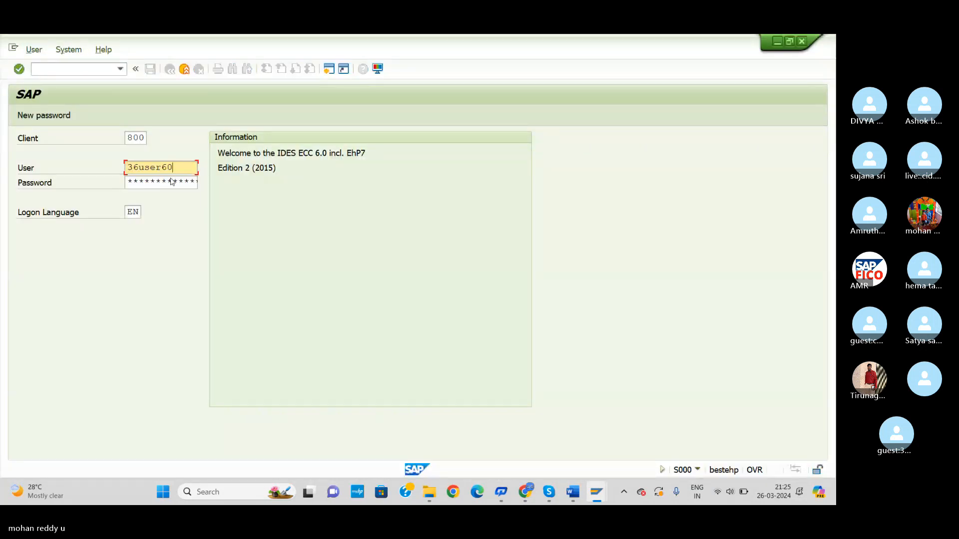
pyautogui.click(165, 180)
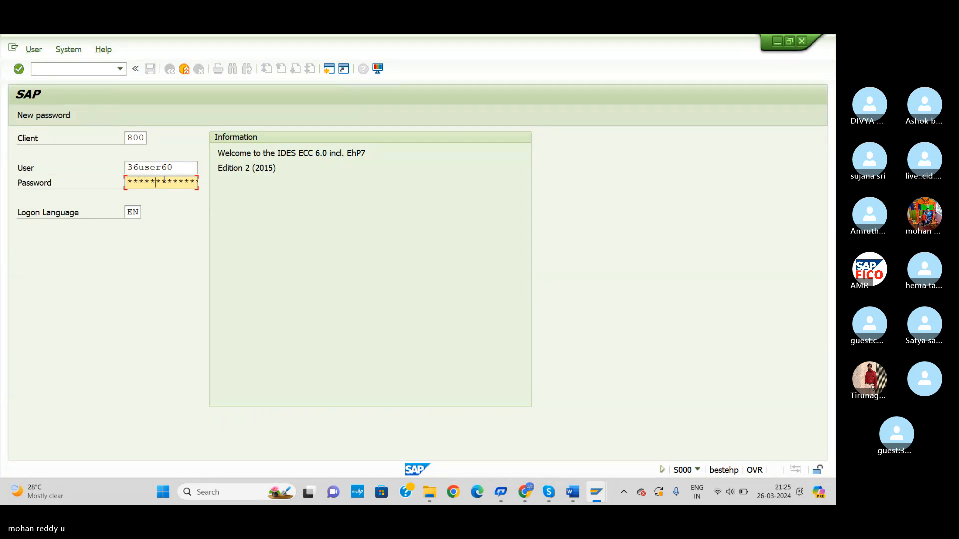
pyautogui.press('Return')
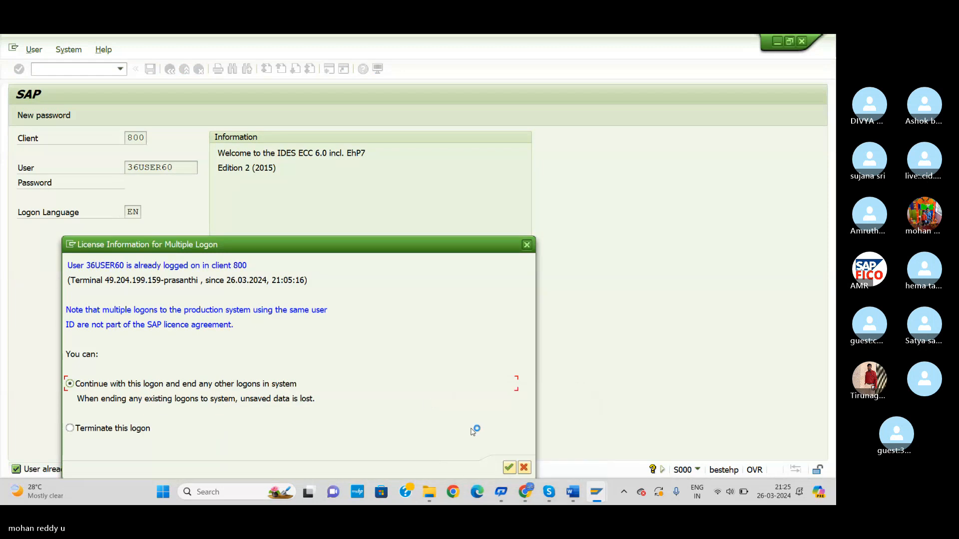
# Continue with this logon while ending all other logons, and open transaction FS00
pyautogui.click(508, 467)
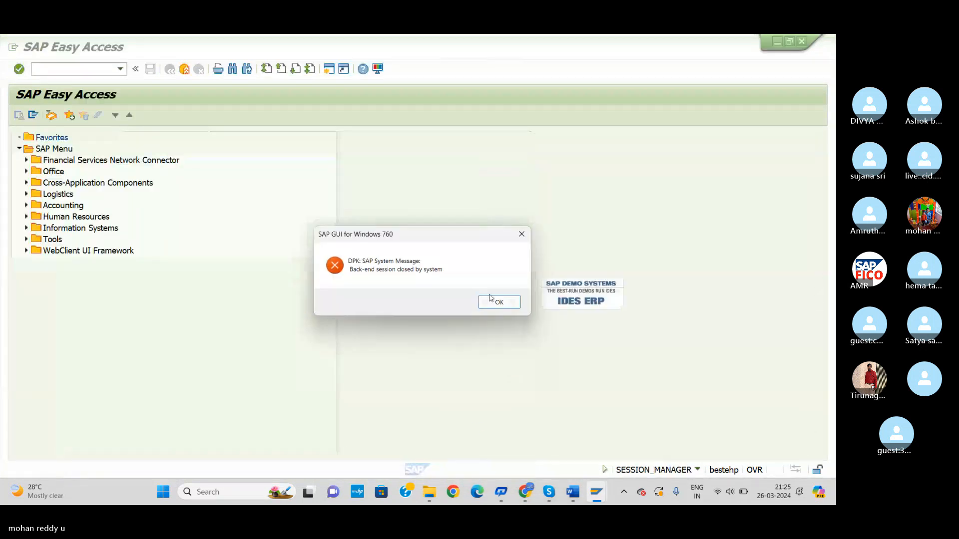
pyautogui.click(497, 302)
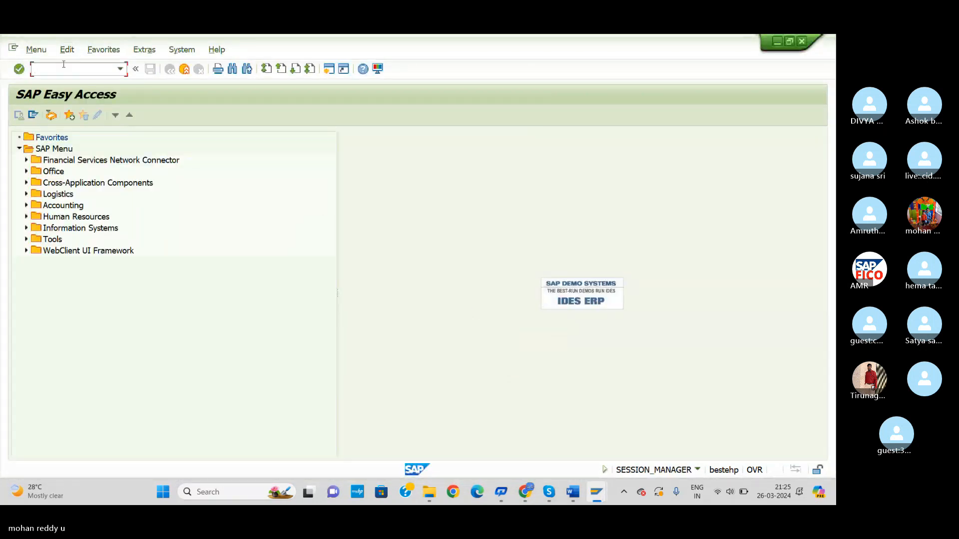
pyautogui.write('FS00')
pyautogui.press('Return')
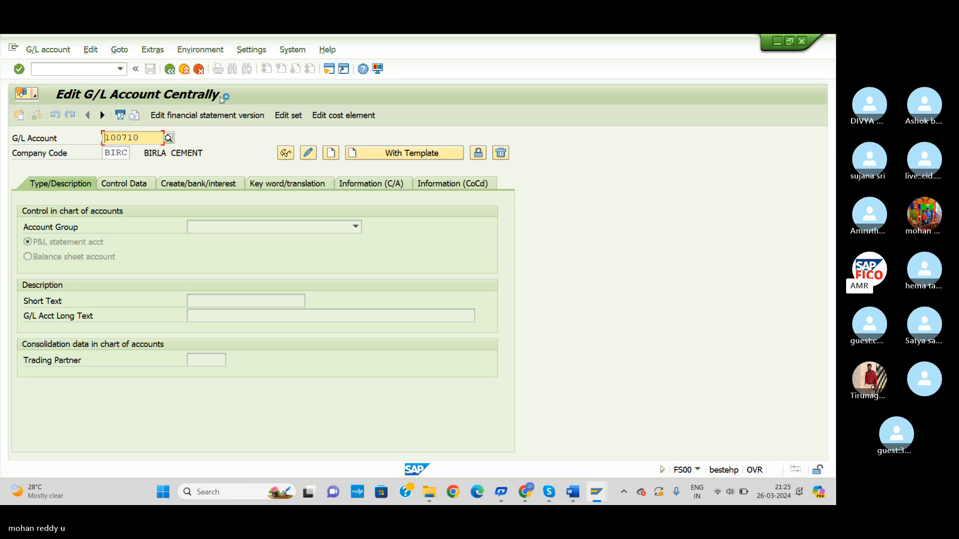
# Set the hierarchy display to "Display accounts in navigation tree" and acknowledge the notice
pyautogui.click(243, 50)
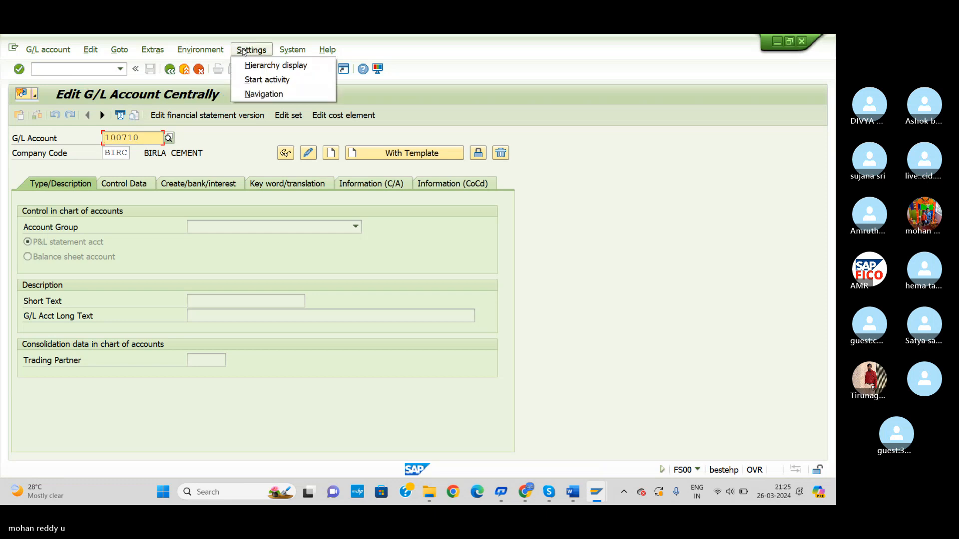
pyautogui.click(278, 65)
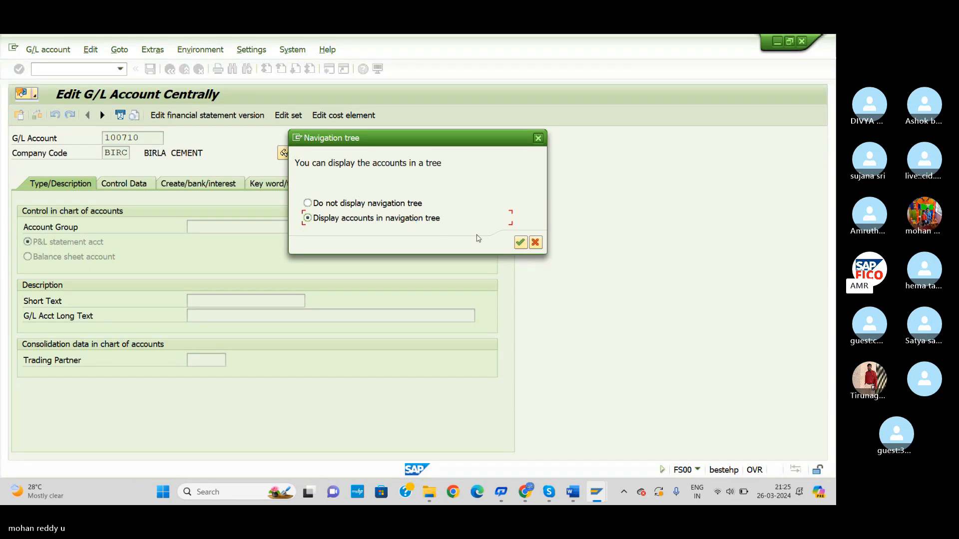
pyautogui.click(519, 244)
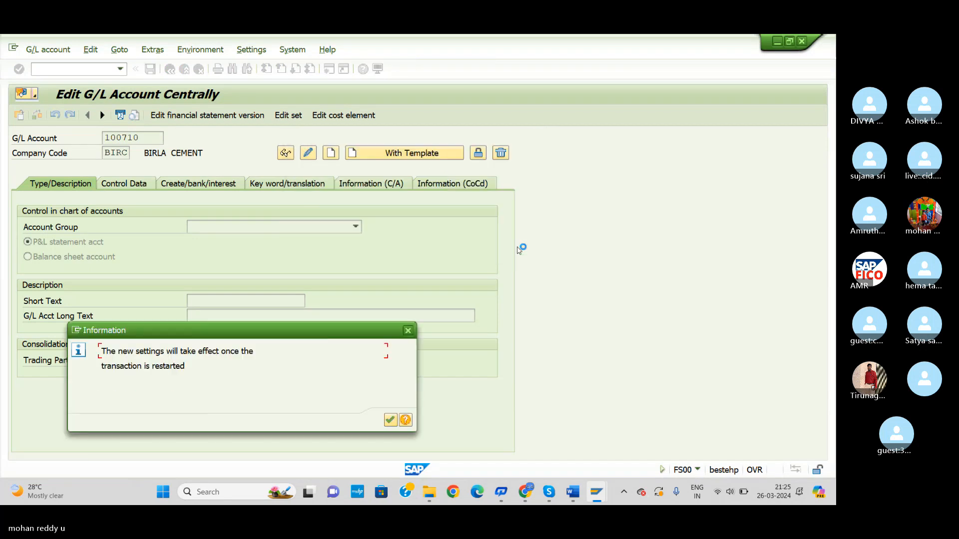
pyautogui.click(390, 420)
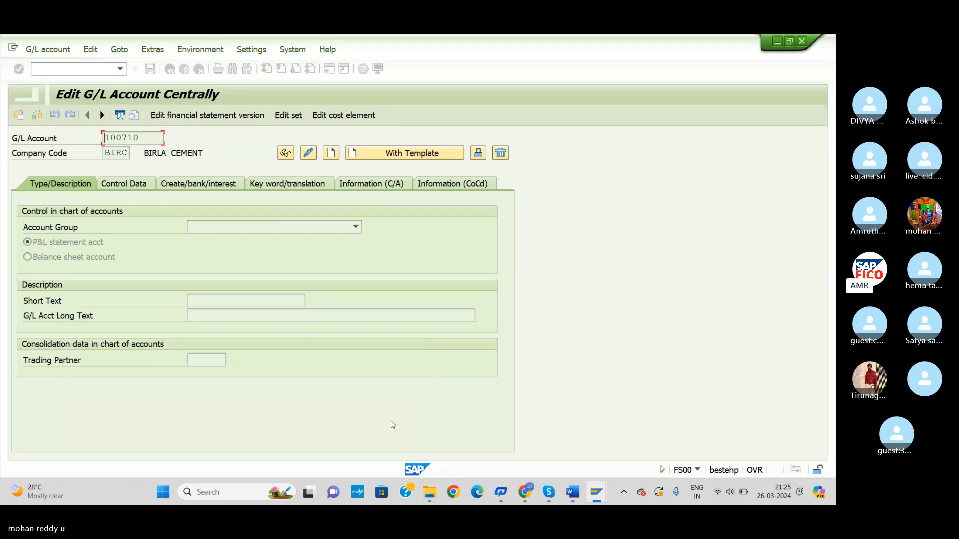
# Restart the G/L account transaction with /NFS00 so the accounts are listed in the navigation tree
pyautogui.click(70, 72)
pyautogui.write('/NFS00')
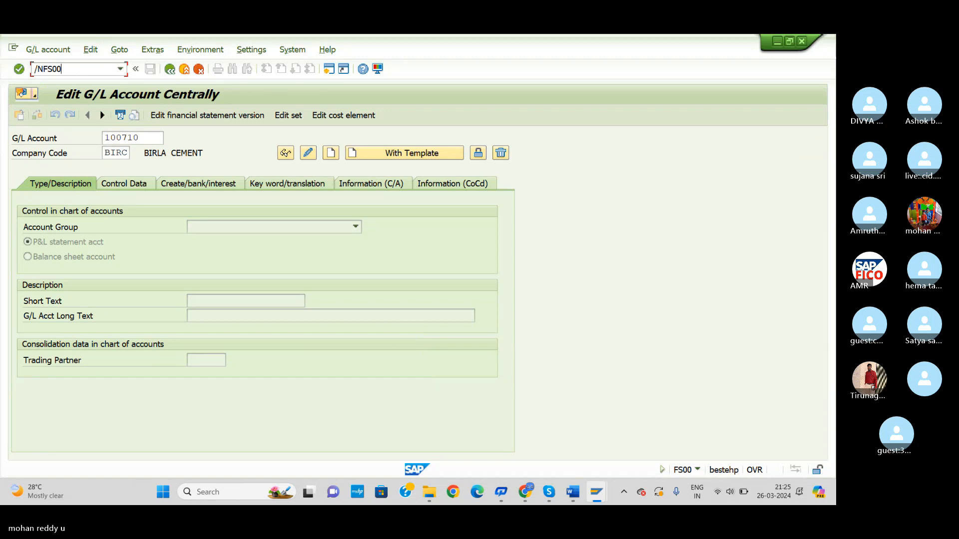
pyautogui.press('Return')
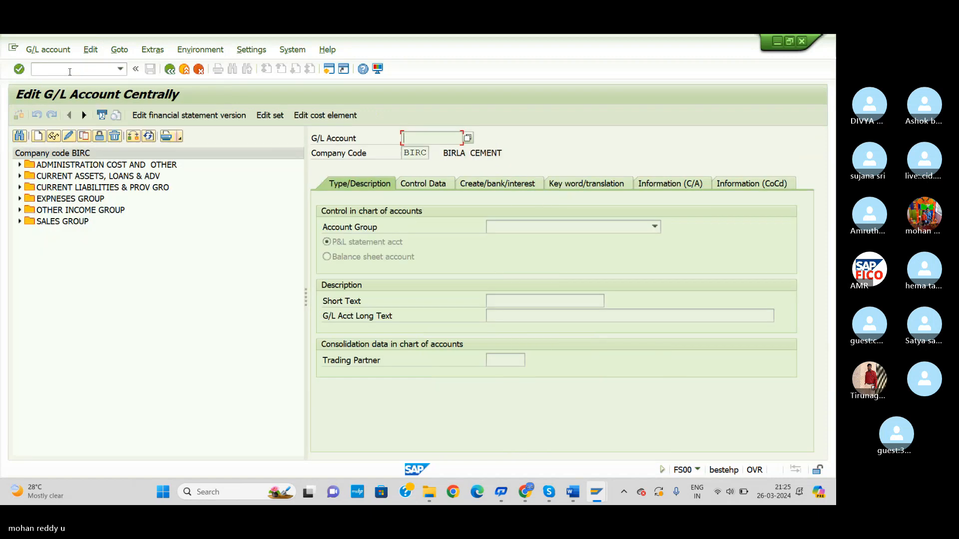
# Expand the CURRENT LIABILITIES & PROV GRO group and start creating G/L account 100506 in company code BIRC
pyautogui.click(20, 189)
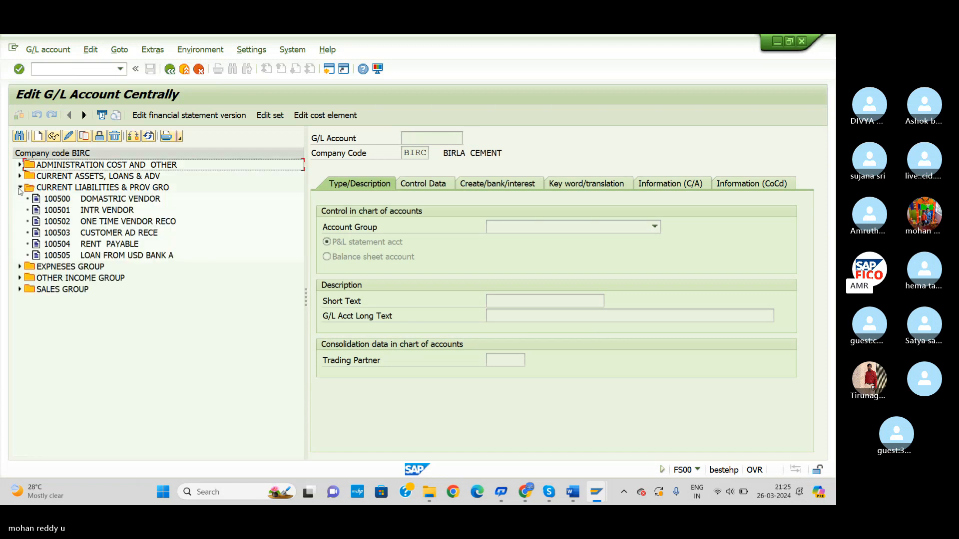
pyautogui.click(38, 136)
pyautogui.moveTo(152, 202); pyautogui.dragTo(182, 333)
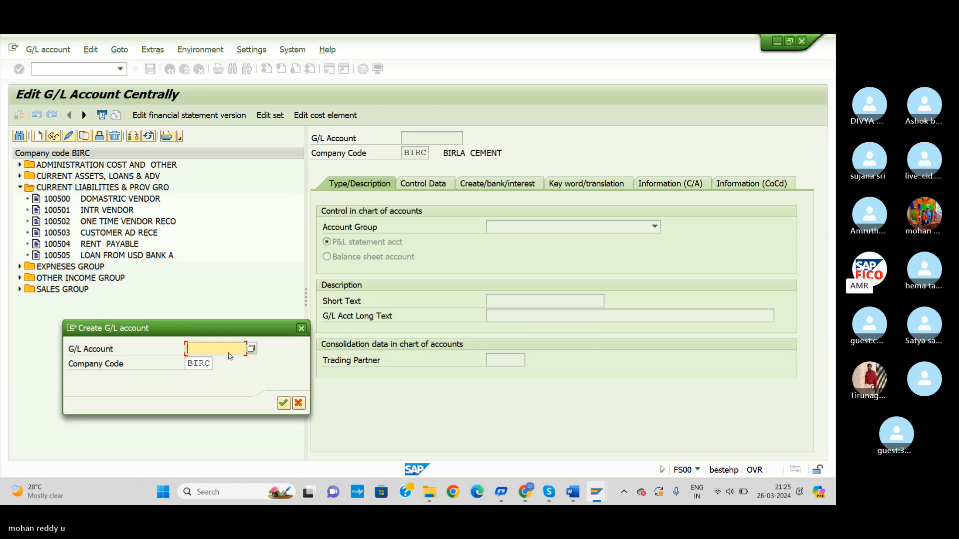
pyautogui.write('100506')
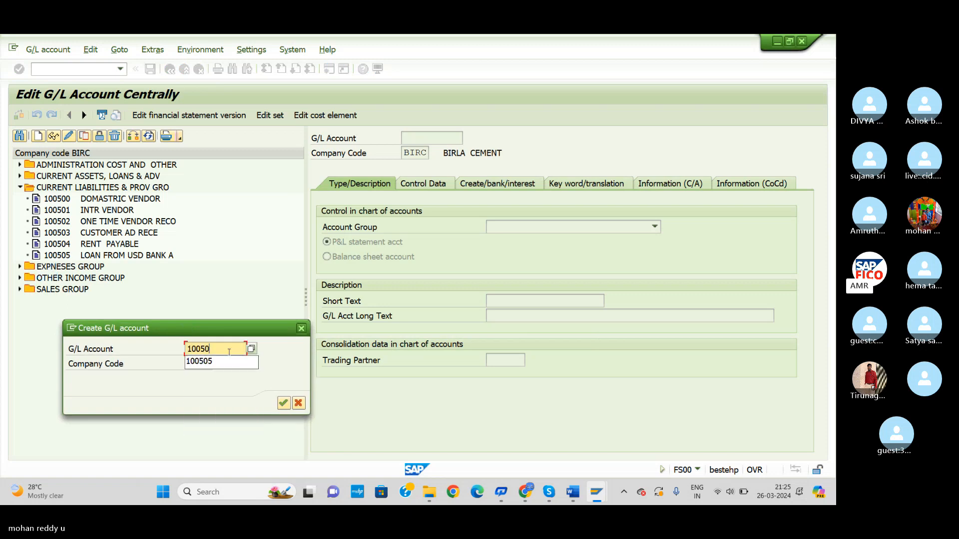
pyautogui.click(284, 404)
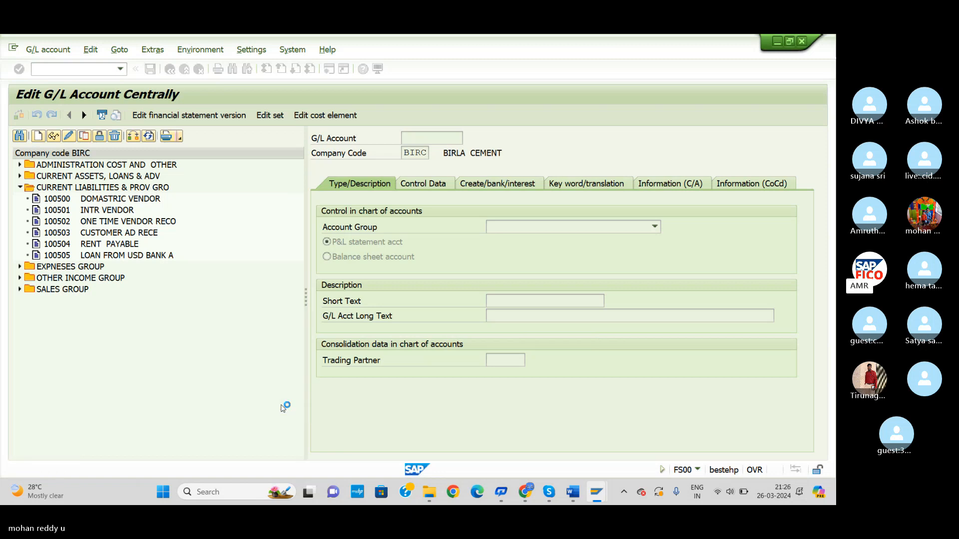
# Assign the new account to the CURRENT LIABILITIES & PROV GRO account group and mark it as a balance sheet account
pyautogui.click(535, 229)
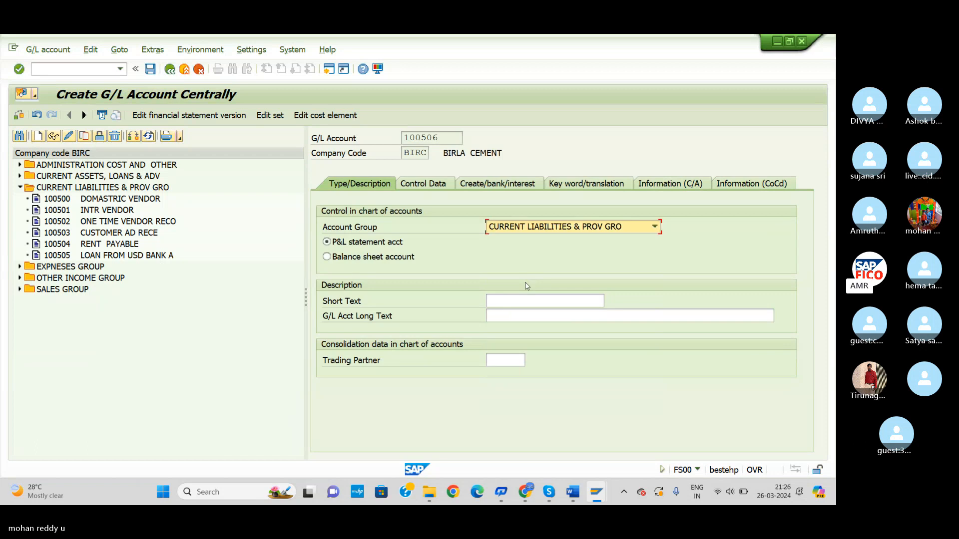
pyautogui.click(383, 264)
# Enter "LOANS & ADVANSES AC" as the short text of G/L account 100506
pyautogui.click(518, 303)
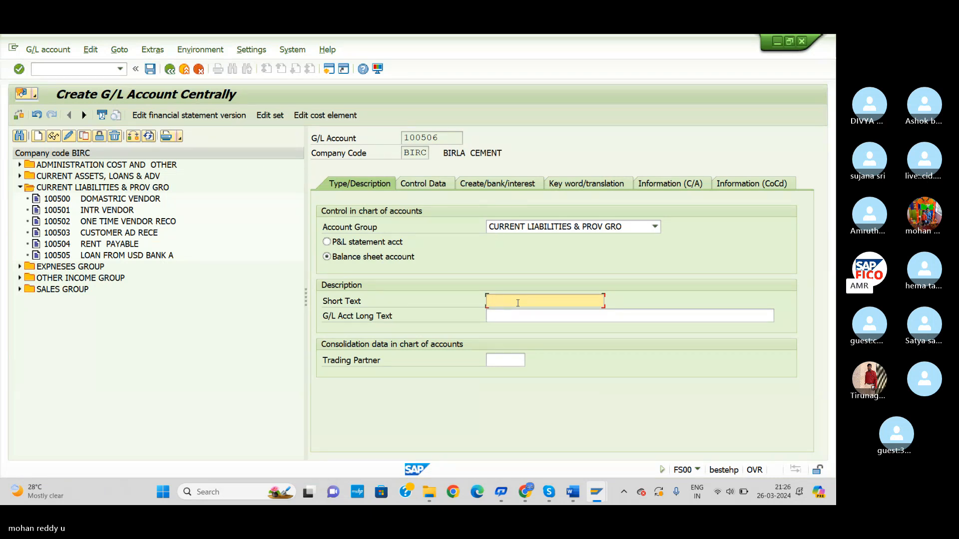
pyautogui.write('LO')
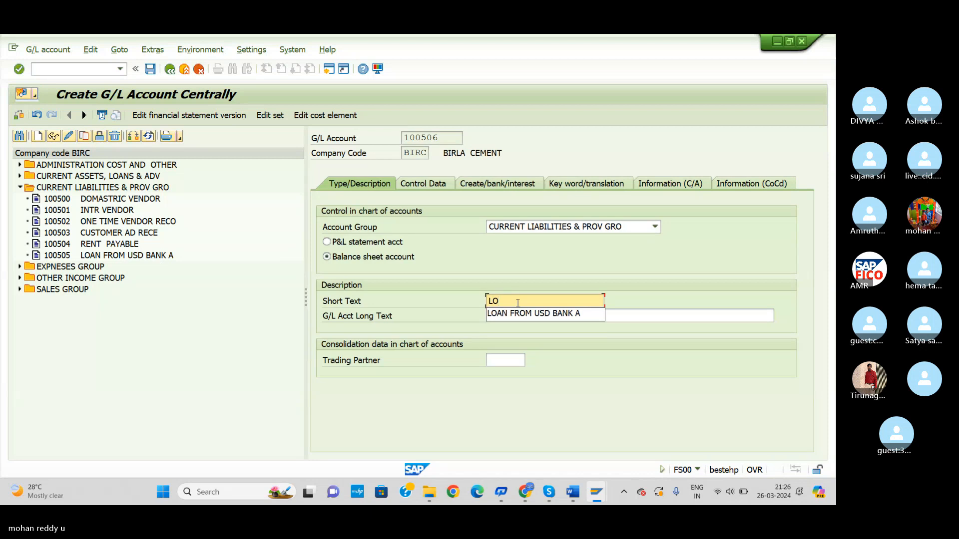
pyautogui.write('ANS ')
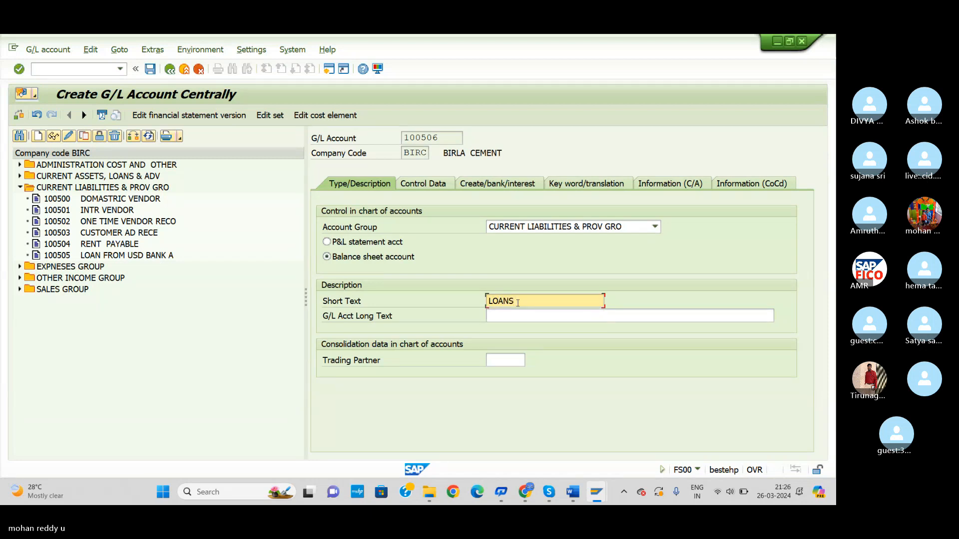
pyautogui.write('& ADVANC')
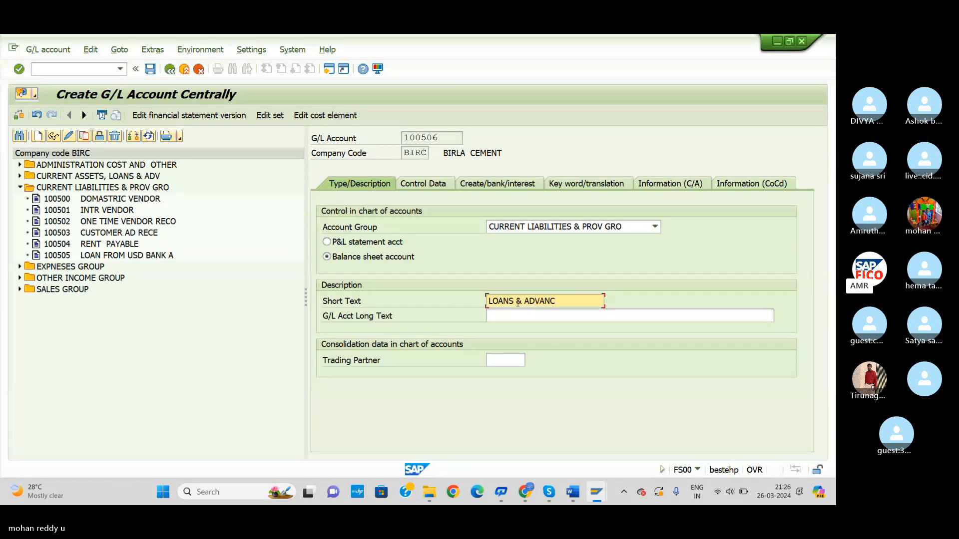
pyautogui.press('BackSpace')
pyautogui.write('SES')
pyautogui.click(508, 319)
pyautogui.click(580, 304)
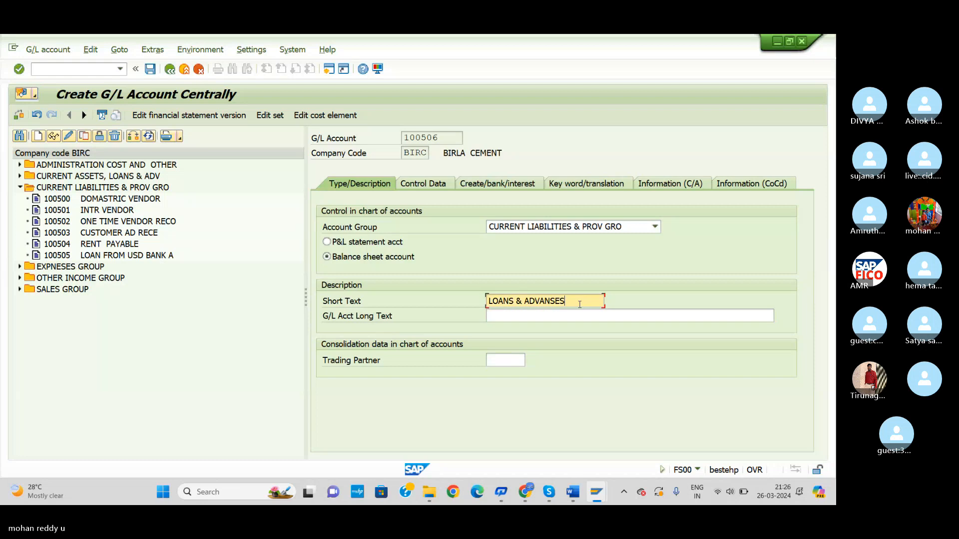
pyautogui.write('AC')
# Enter "LOANS & ADVANCES ACCOUNT" as the G/L account long text
pyautogui.click(573, 311)
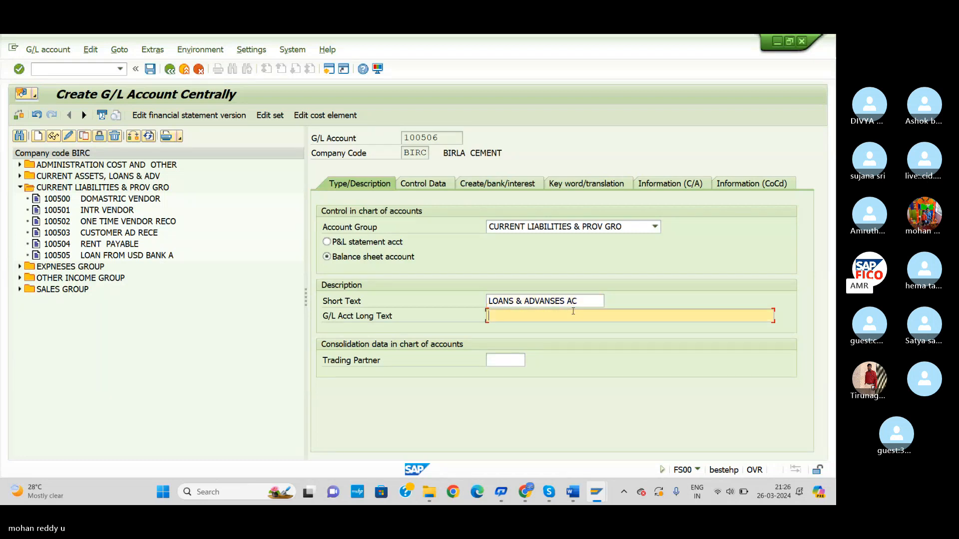
pyautogui.write('LOA')
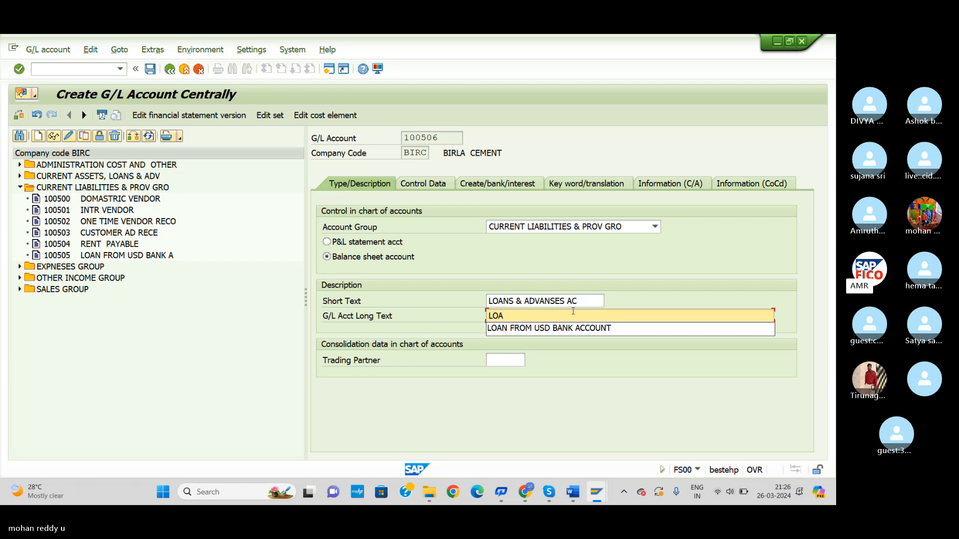
pyautogui.write('NS & ADVANCE')
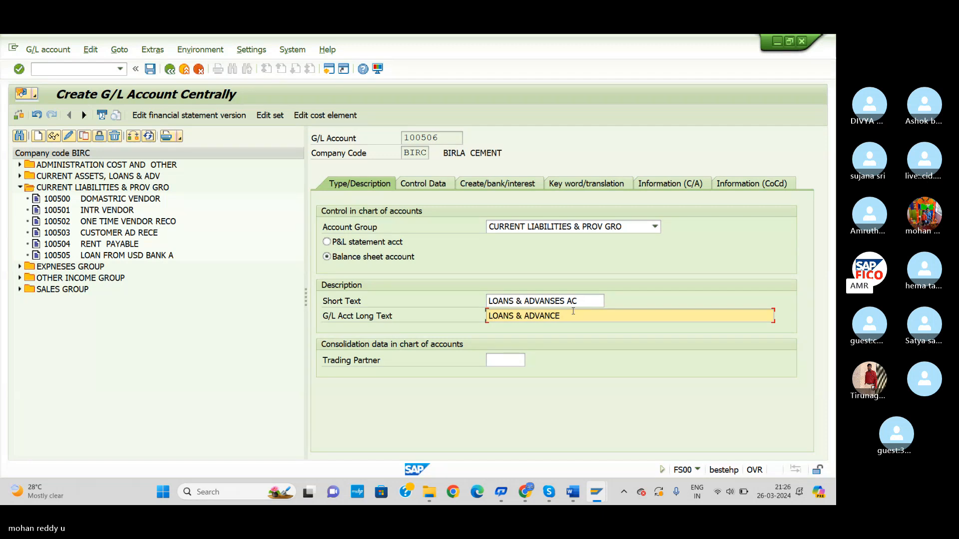
pyautogui.write('S ACCOUNT')
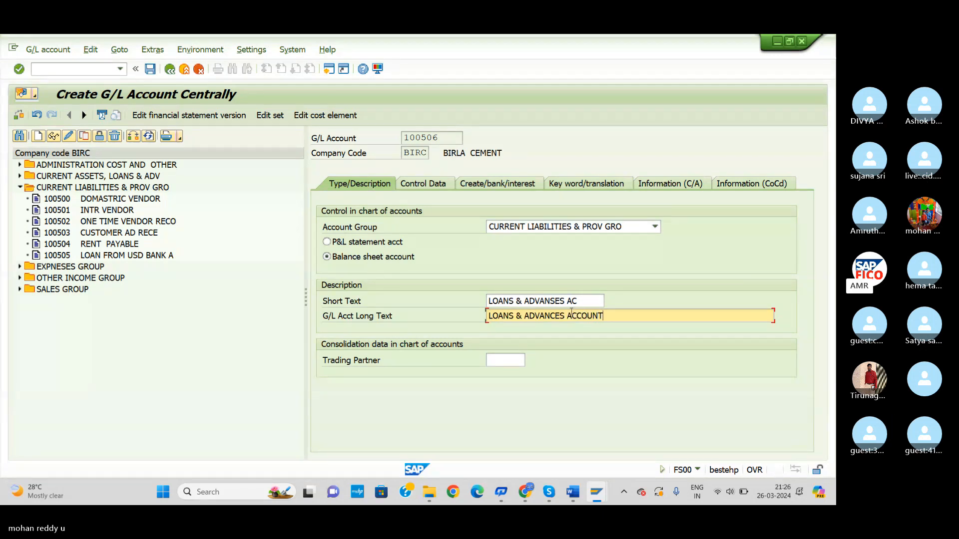
# Enable line item display in the account's control data and set the sort key to 001 (Posting date)
pyautogui.click(434, 186)
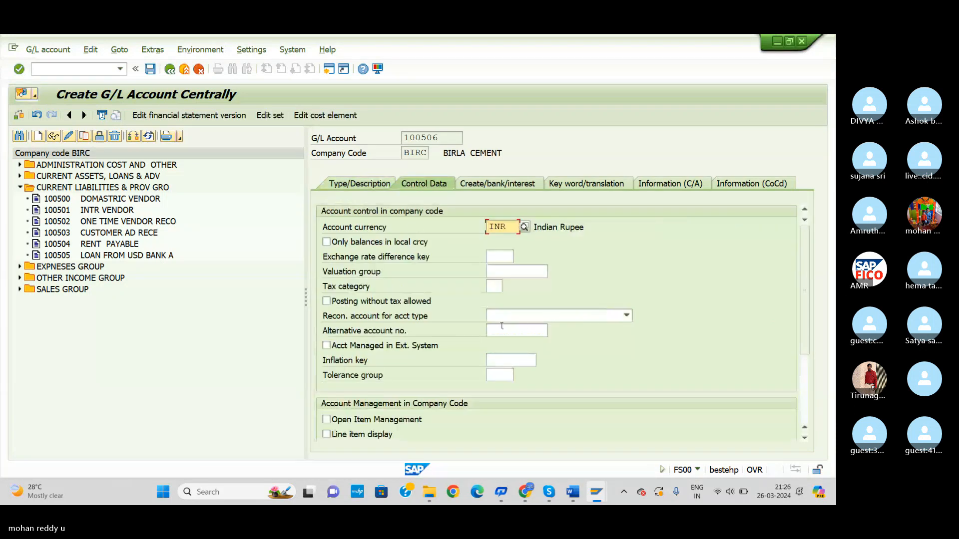
pyautogui.click(336, 435)
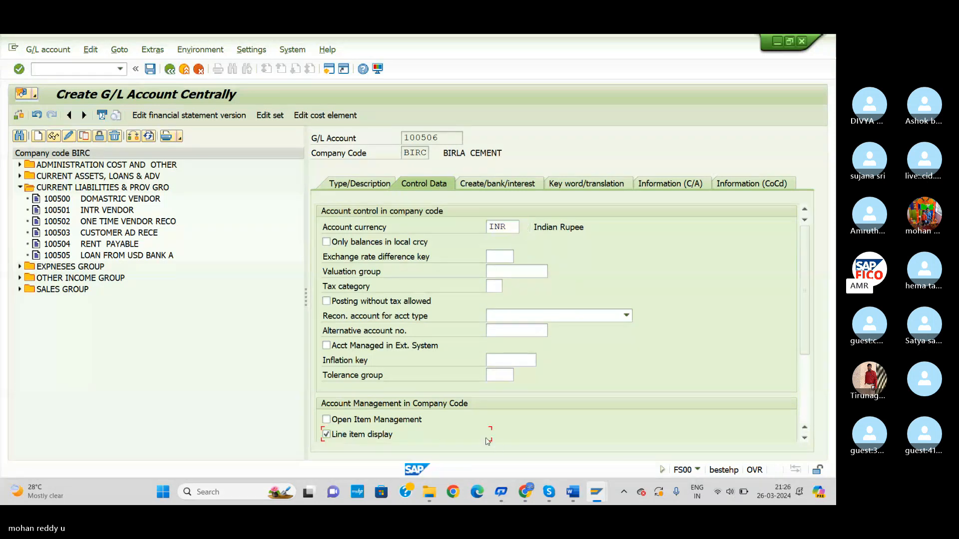
pyautogui.scroll(-1, 488, 441)
pyautogui.click(495, 406)
pyautogui.write('001')
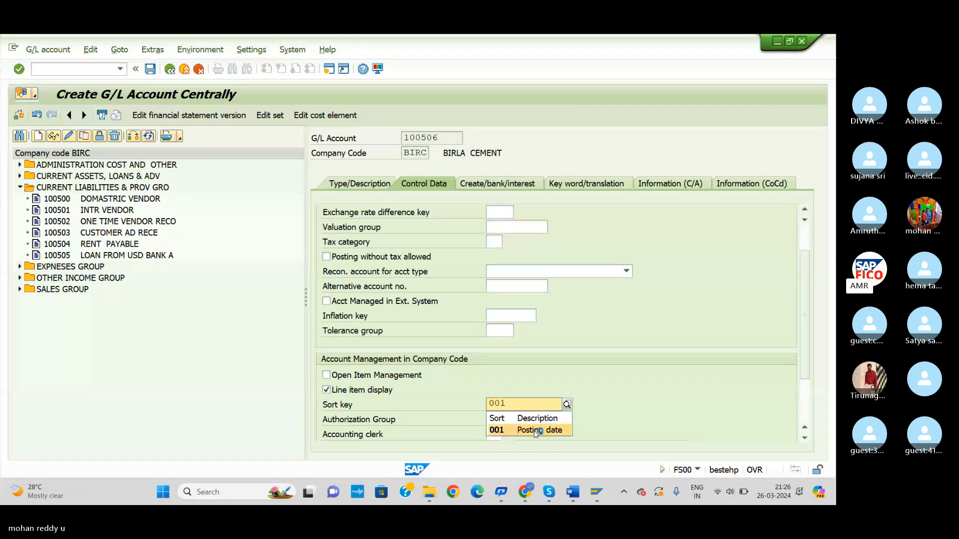
pyautogui.click(537, 432)
# Set the field status group of G/L account 100506 to G001 and save the account, accepting the warning
pyautogui.click(516, 185)
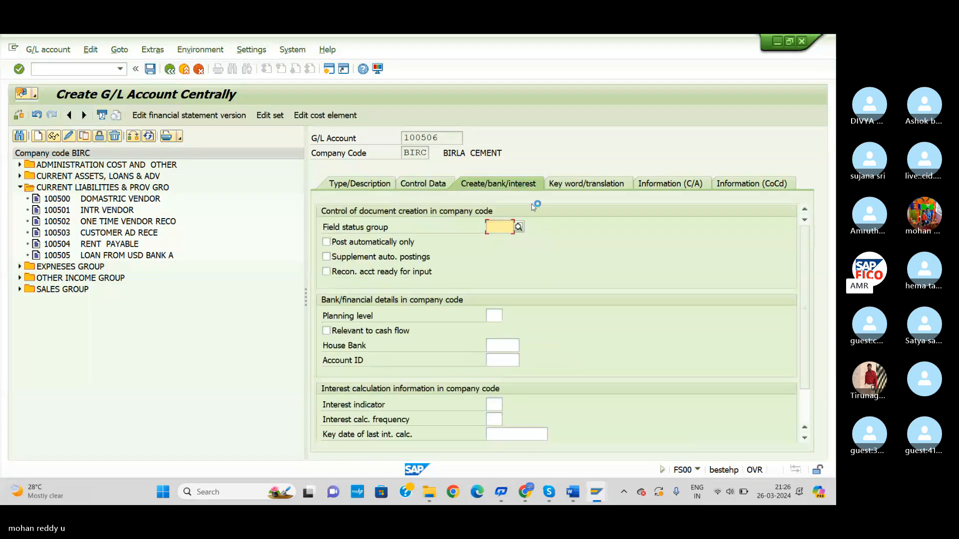
pyautogui.write('001')
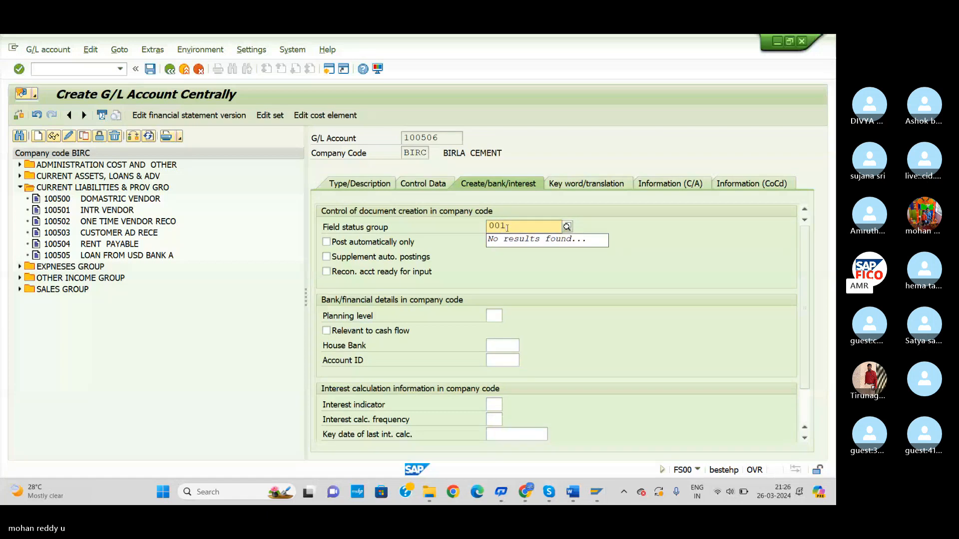
pyautogui.press('BackSpace')
pyautogui.press('BackSpace')
pyautogui.press('BackSpace')
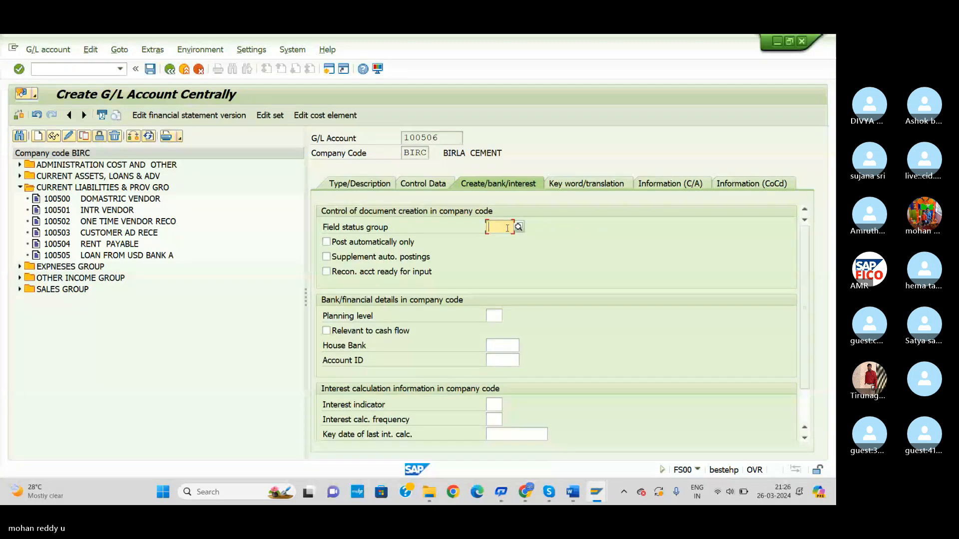
pyautogui.write('G001')
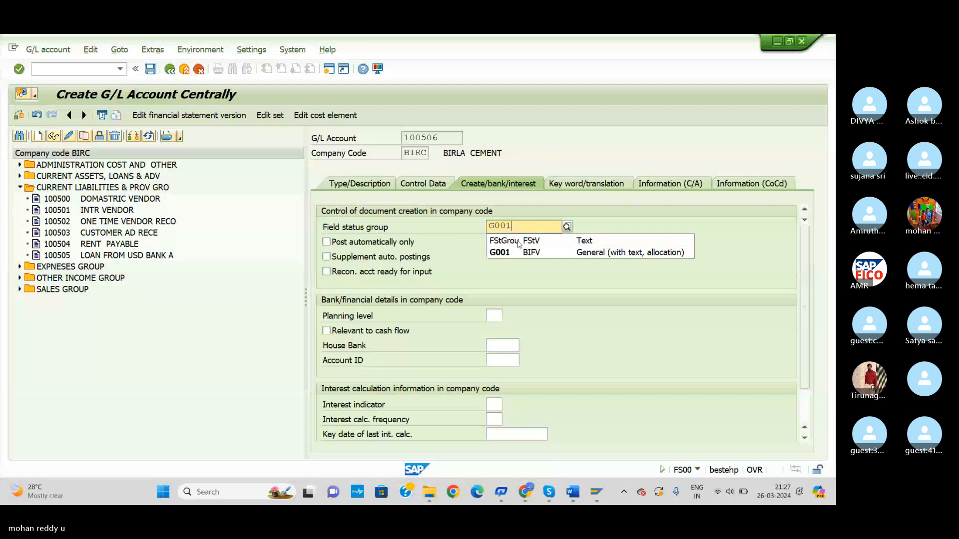
pyautogui.click(541, 257)
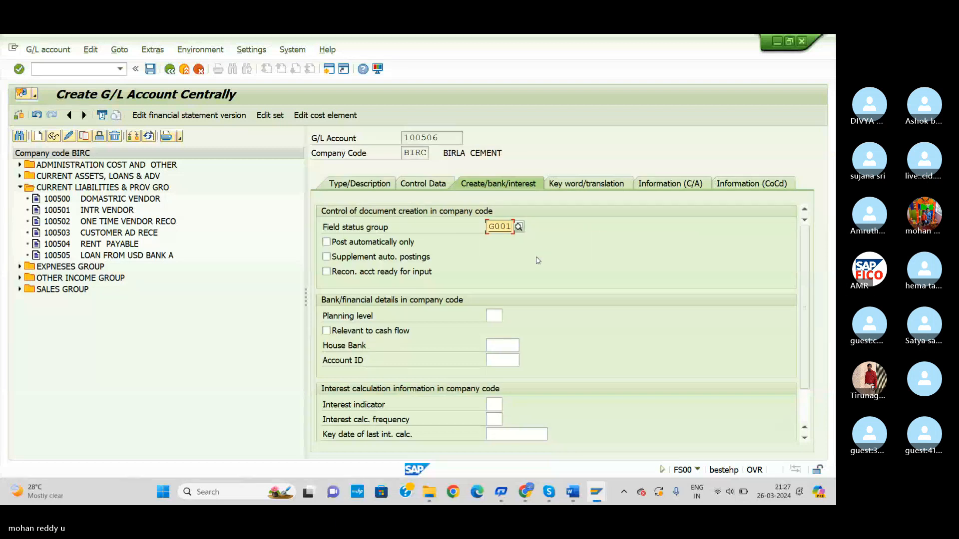
pyautogui.click(150, 70)
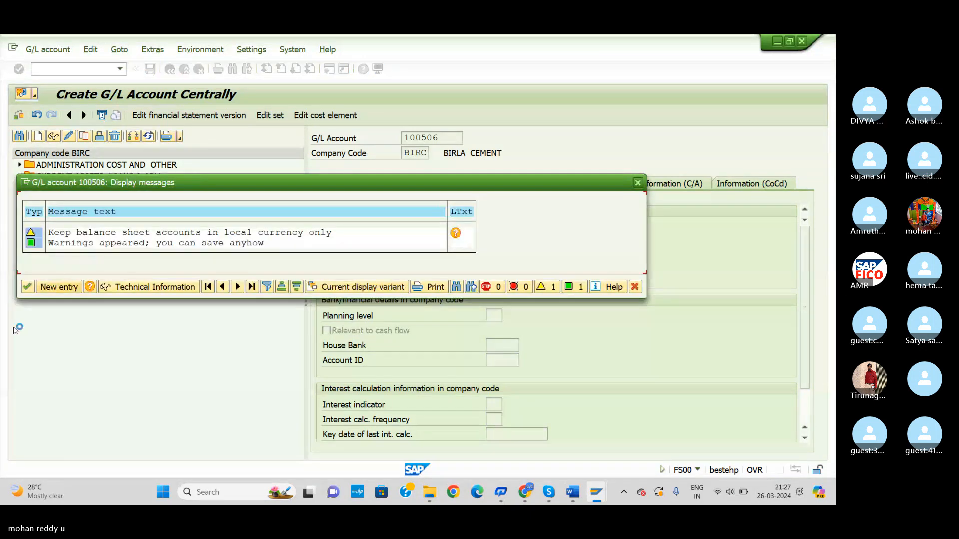
pyautogui.click(28, 288)
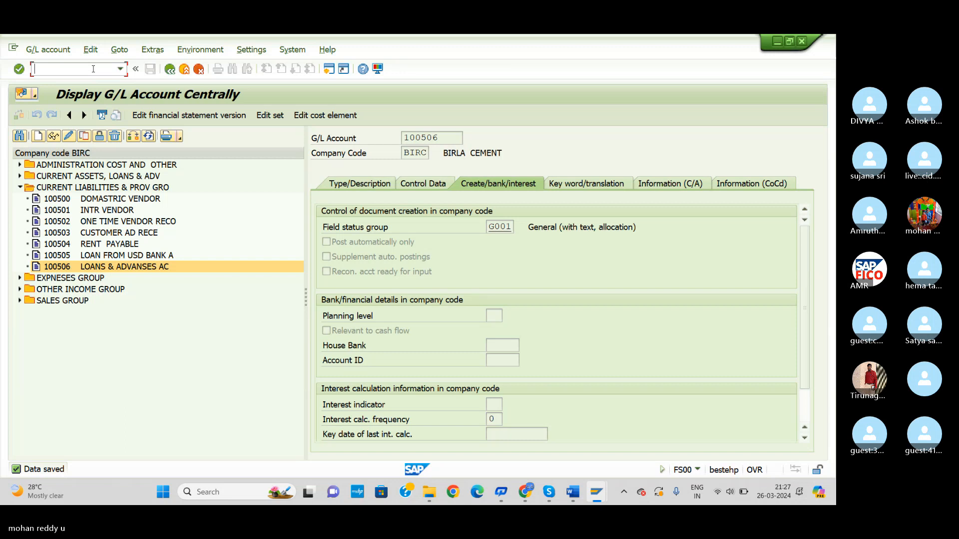
# Go to transaction FB50 for a new G/L account document and set its document date to 26.03.2024
pyautogui.write('nfs00')
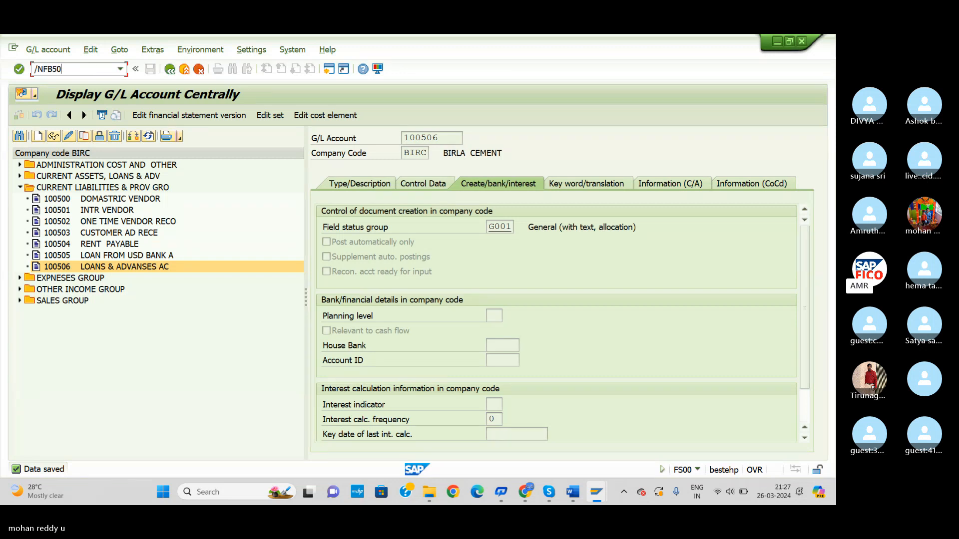
pyautogui.press('Return')
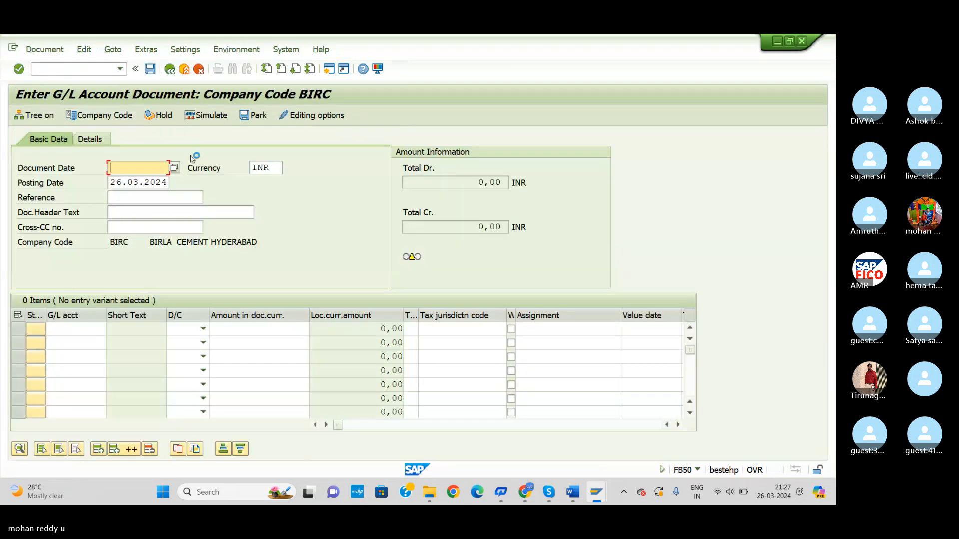
pyautogui.click(174, 167)
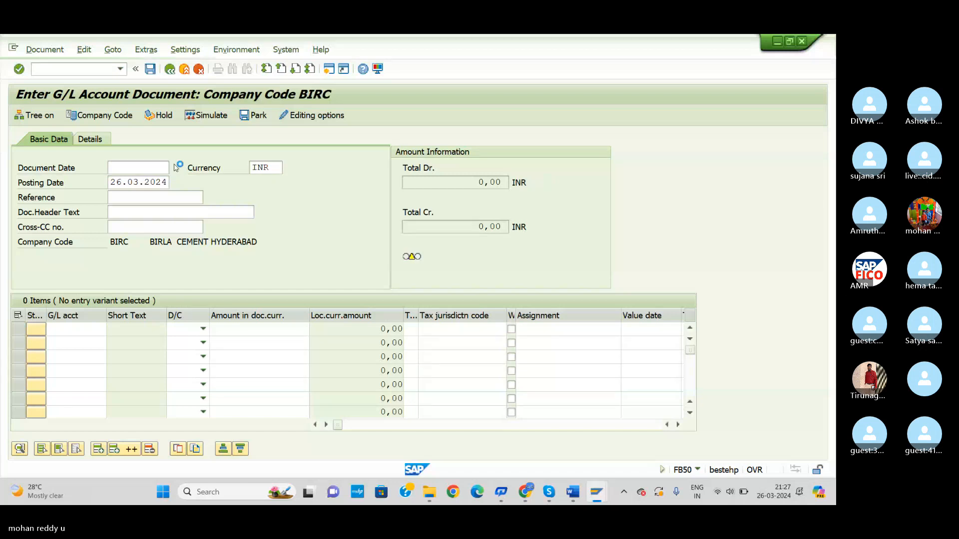
pyautogui.click(339, 405)
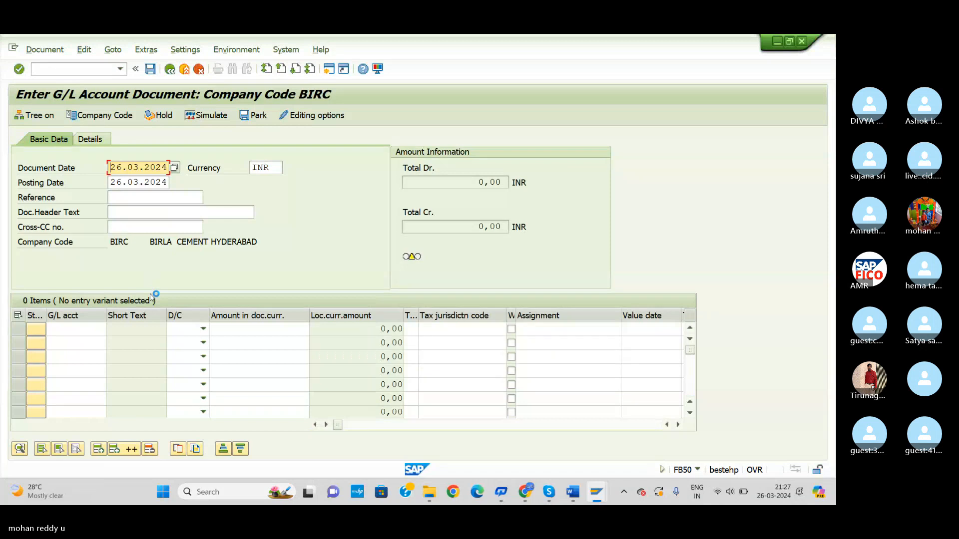
# Enter the document's first line item as a debit of 100000 to G/L account 200100 (BANK AC)
pyautogui.click(64, 330)
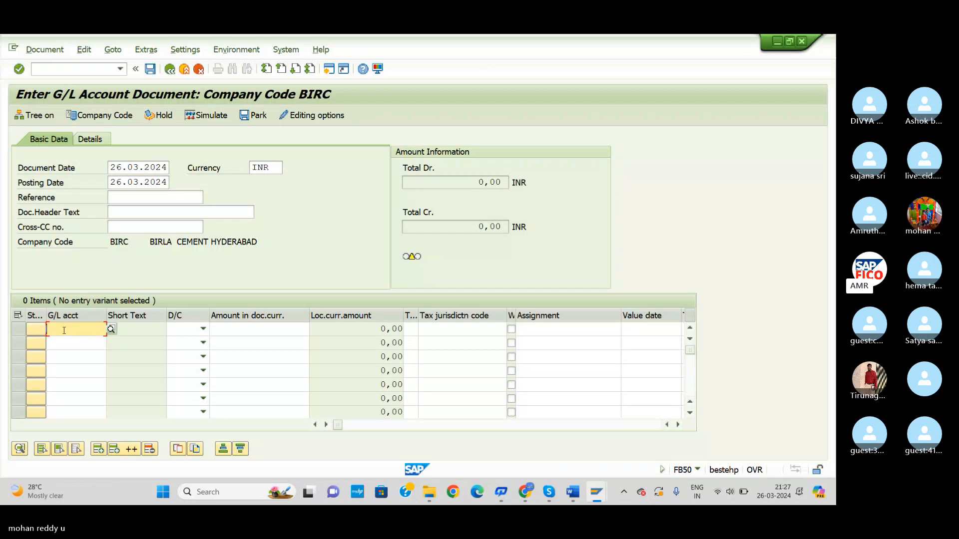
pyautogui.click(111, 329)
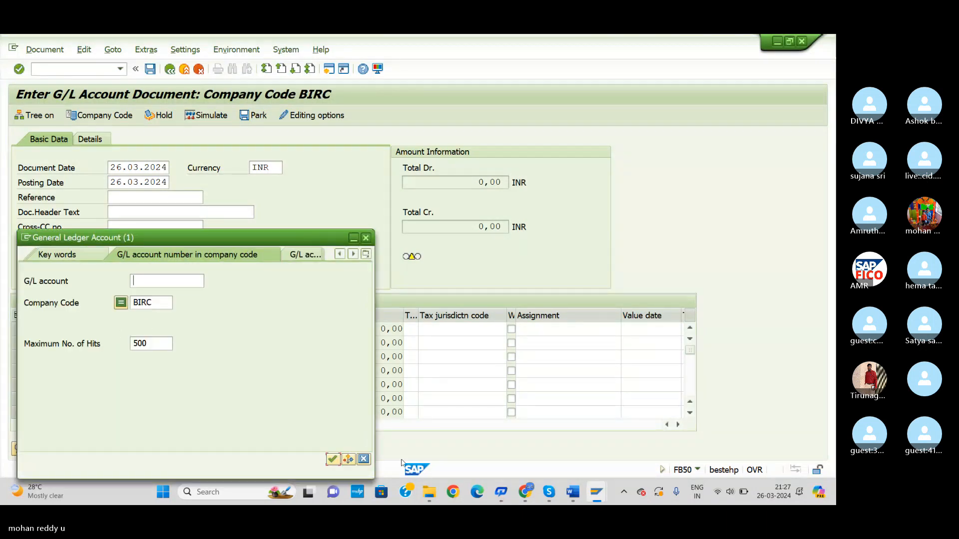
pyautogui.click(332, 459)
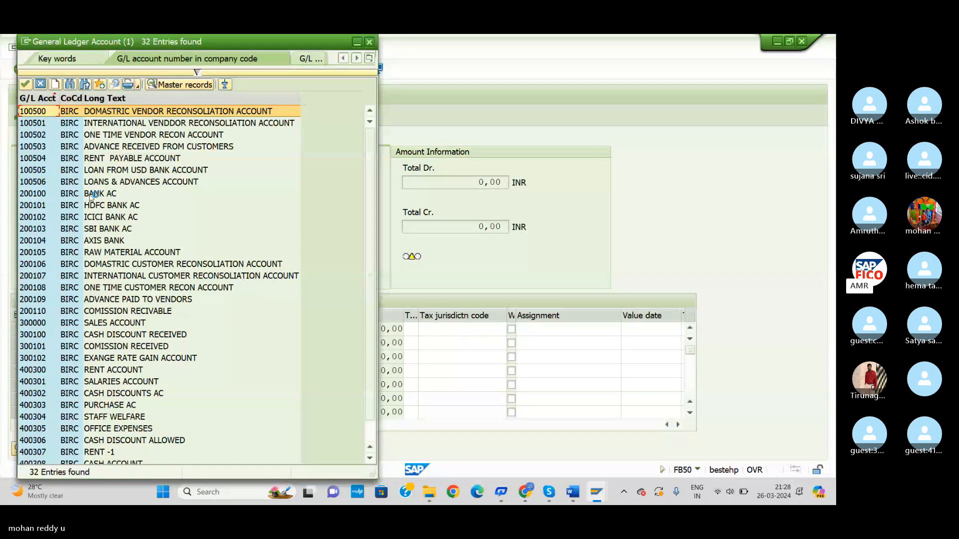
pyautogui.doubleClick(91, 196)
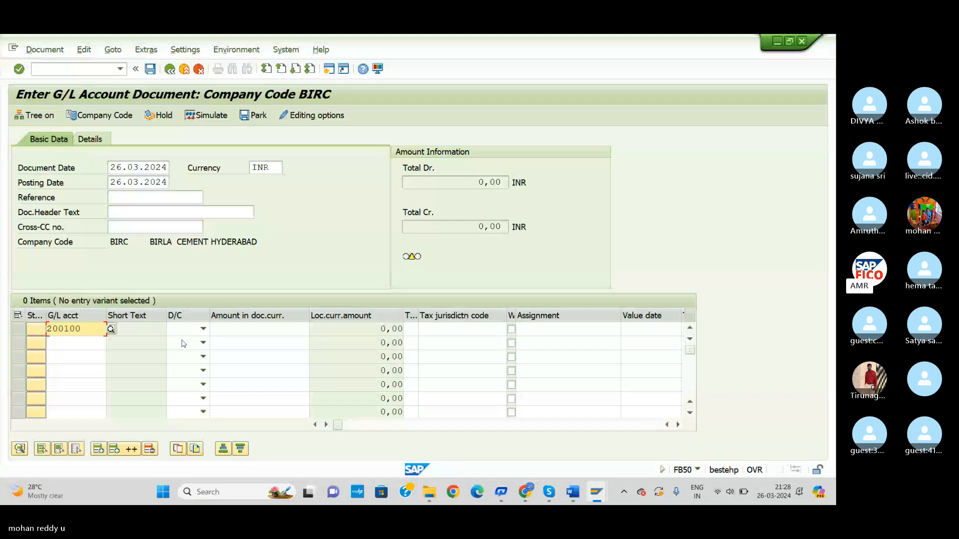
pyautogui.click(203, 328)
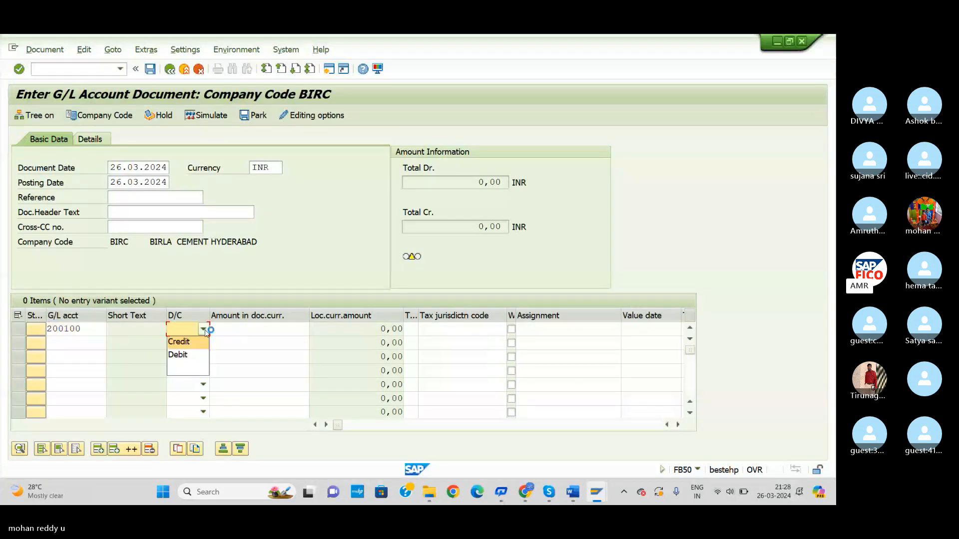
pyautogui.click(193, 357)
pyautogui.click(237, 330)
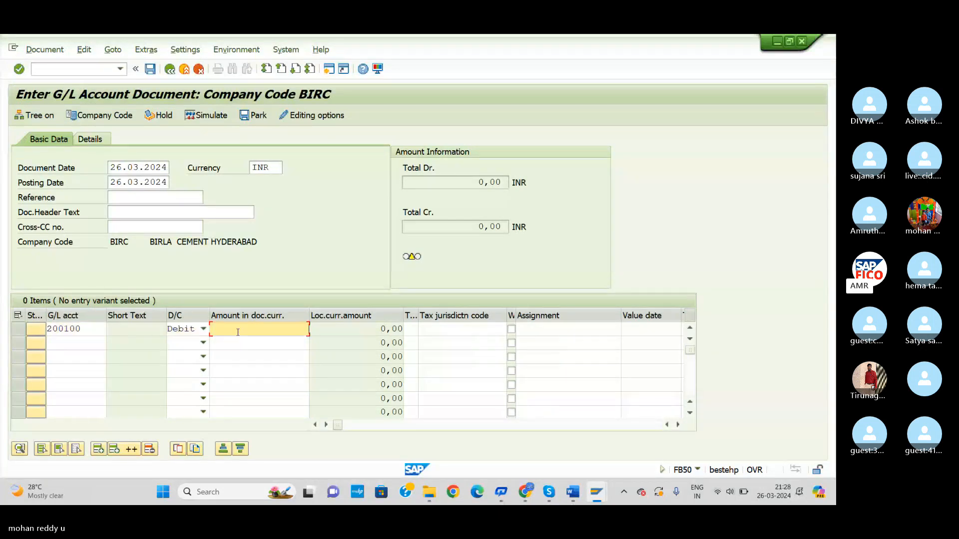
pyautogui.write('10000')
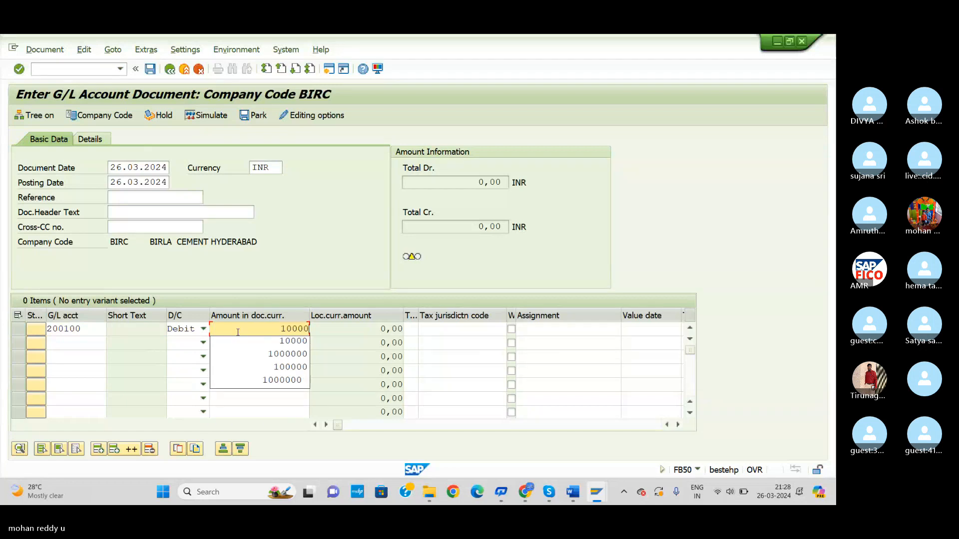
pyautogui.write('0')
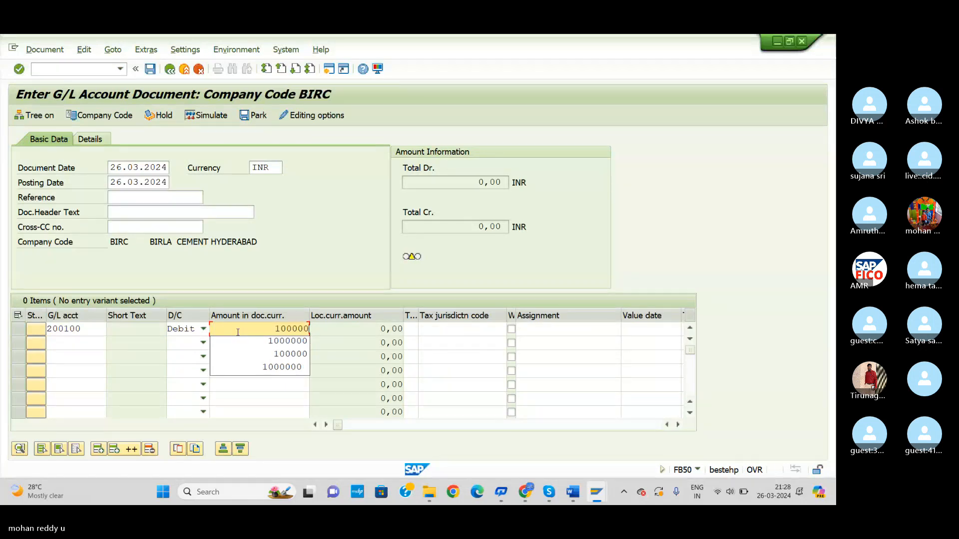
pyautogui.press('Return')
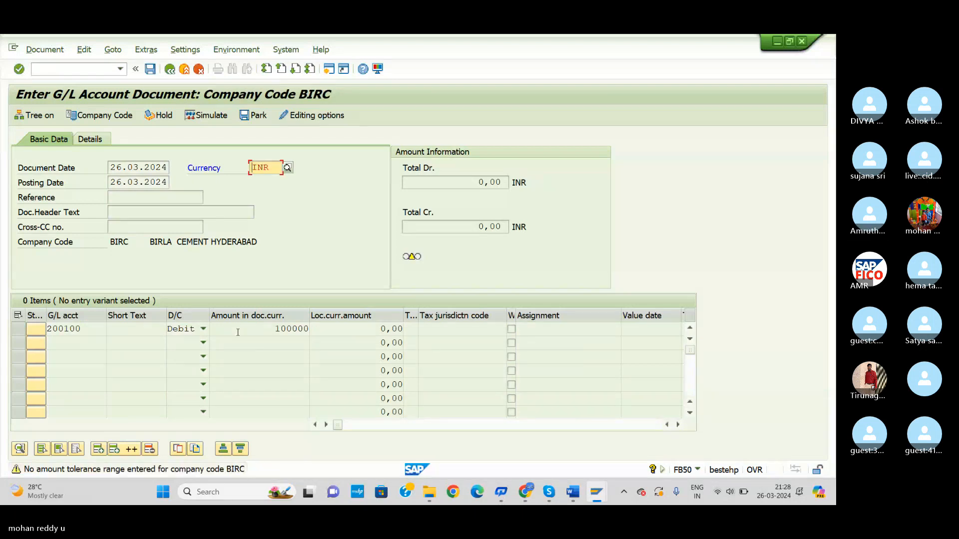
pyautogui.click(97, 342)
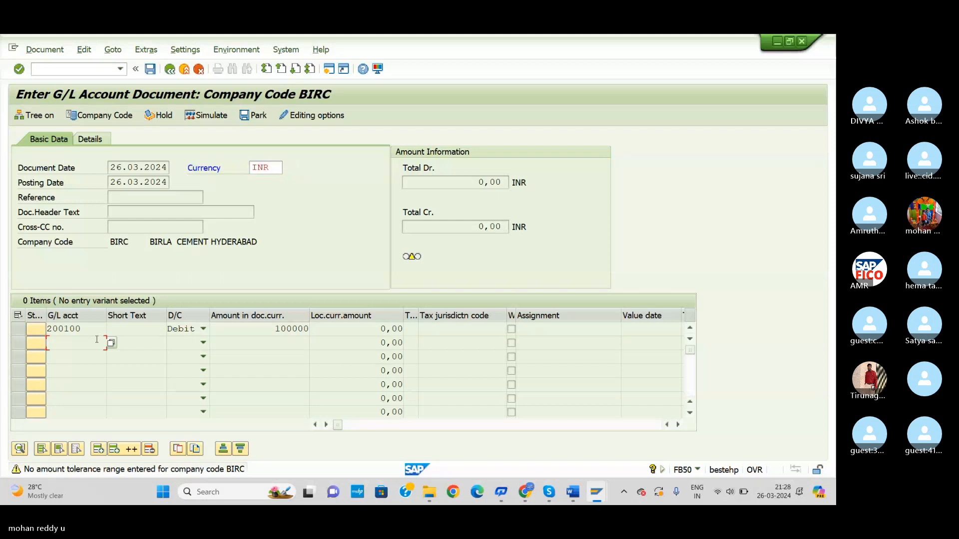
pyautogui.click(111, 343)
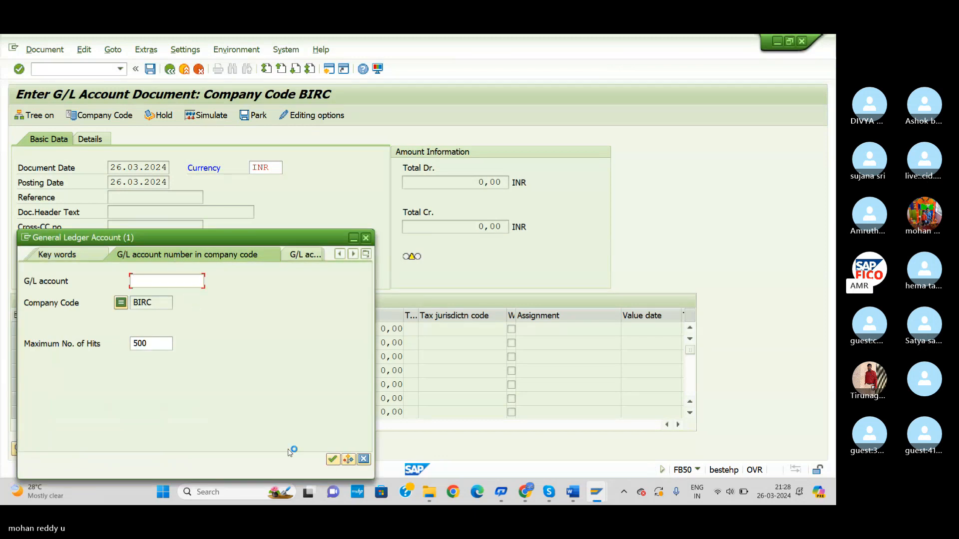
pyautogui.click(333, 459)
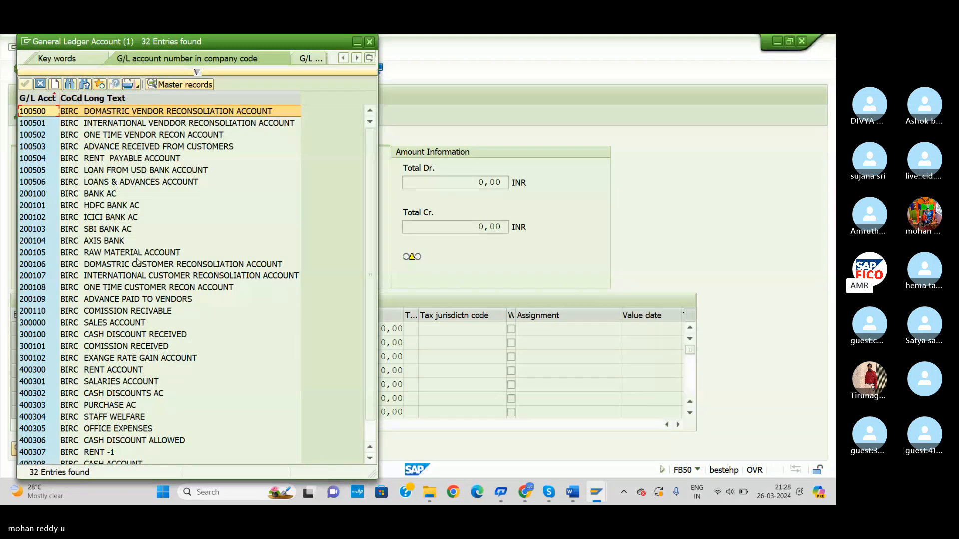
pyautogui.click(135, 183)
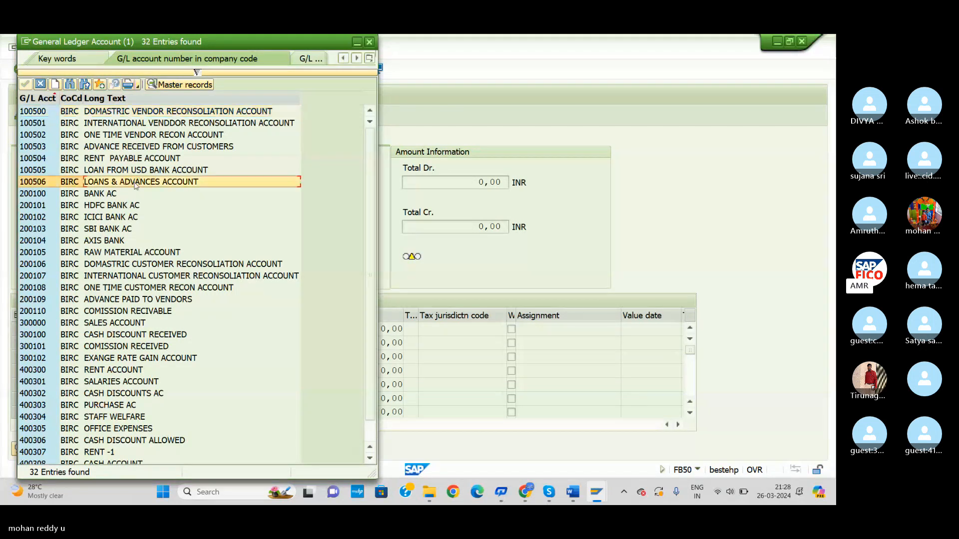
pyautogui.click(370, 42)
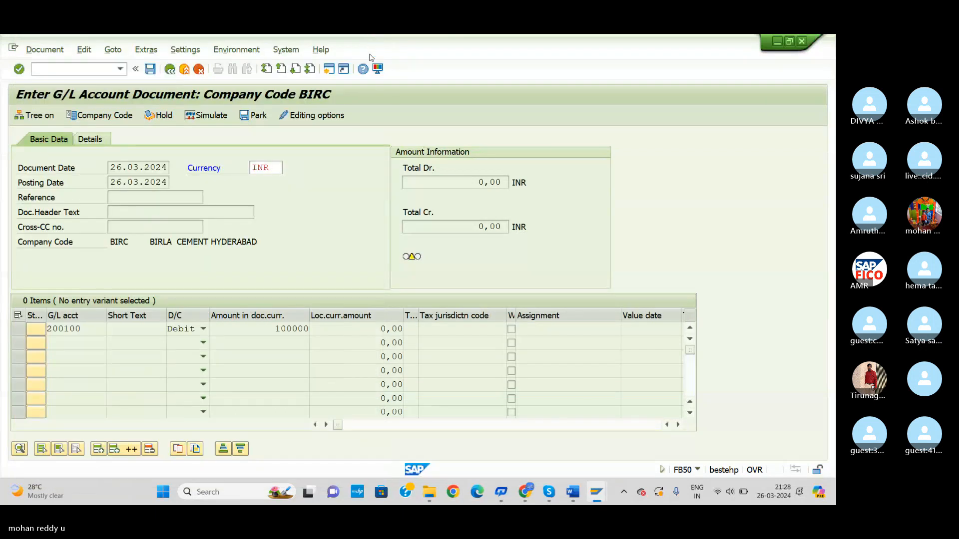
# Open transaction OB57 in a new session and position the tolerance group assignments at user 36USER60
pyautogui.click(330, 69)
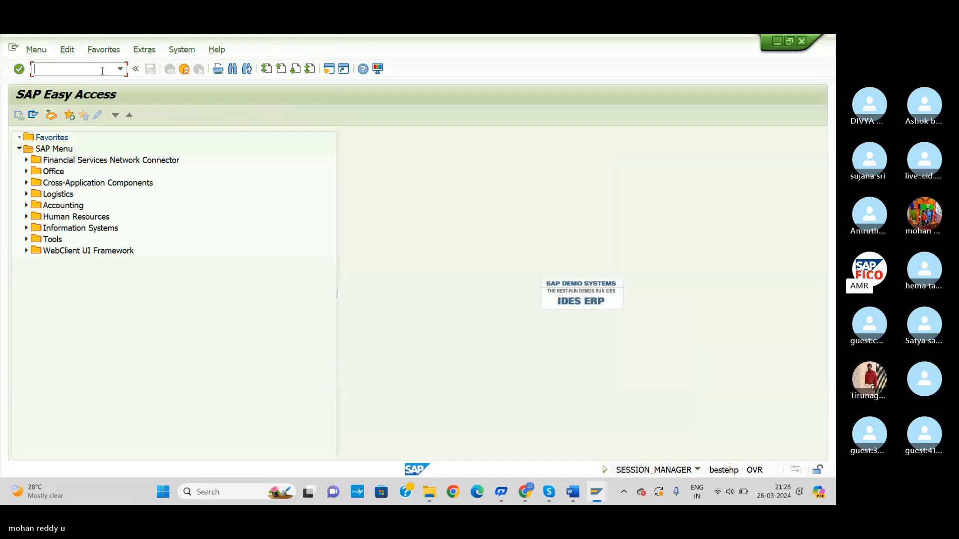
pyautogui.write('OB57')
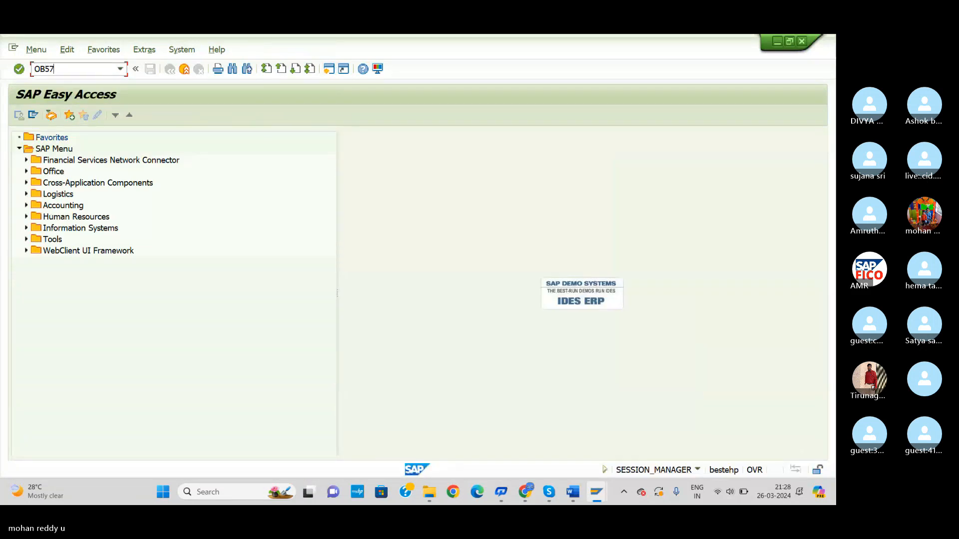
pyautogui.press('Return')
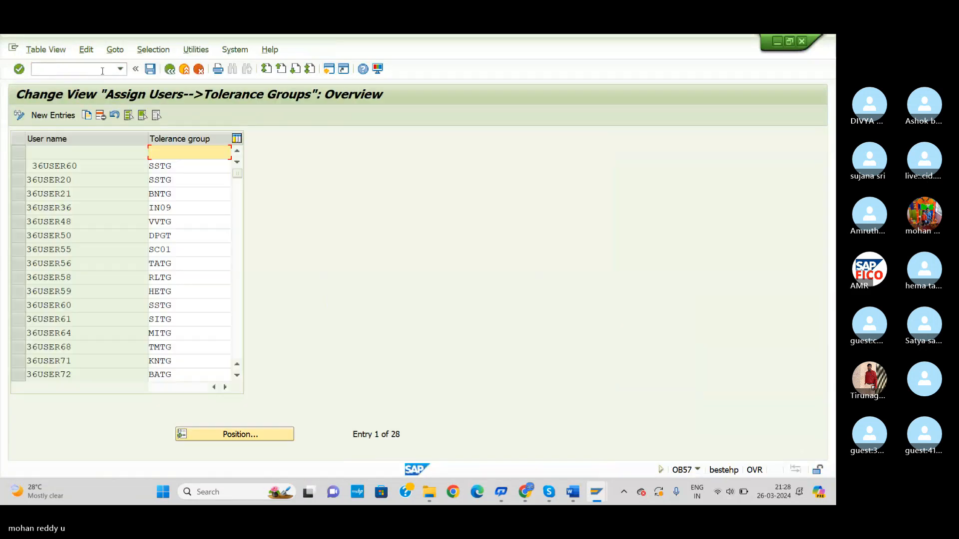
pyautogui.click(252, 435)
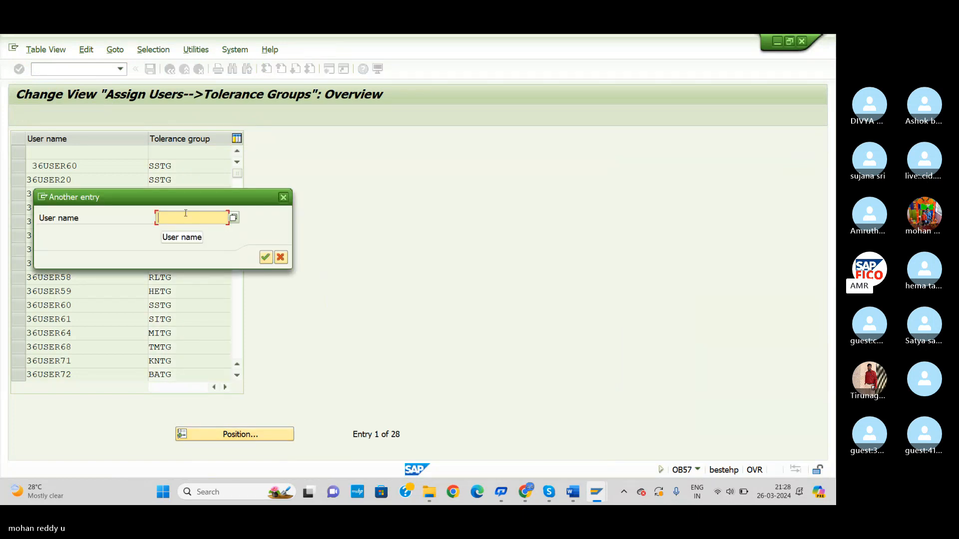
pyautogui.write('36US')
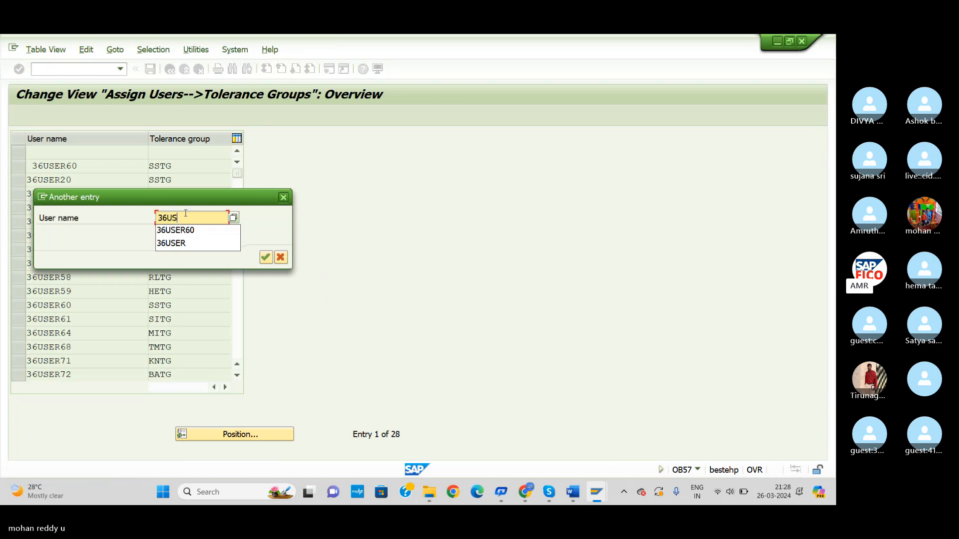
pyautogui.write('ER60')
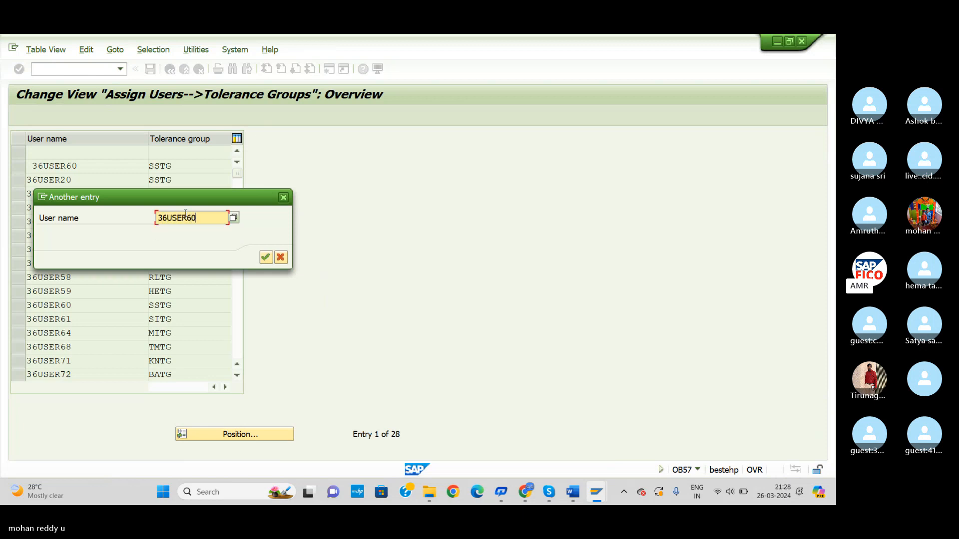
pyautogui.click(265, 257)
# Assign tolerance group BITG to user 36USER60 and save the change, accepting the proposed customizing request
pyautogui.click(187, 153)
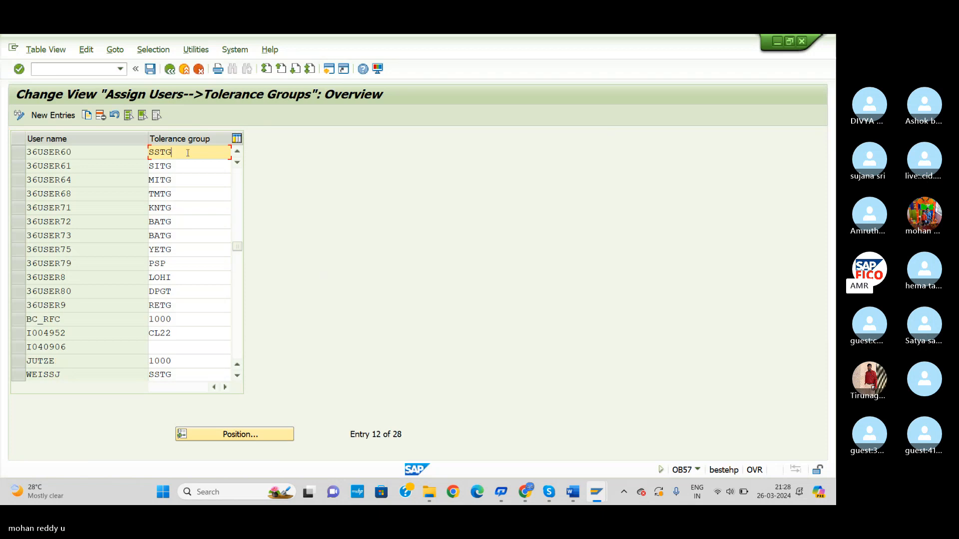
pyautogui.press('BackSpace')
pyautogui.press('BackSpace')
pyautogui.press('BackSpace')
pyautogui.press('BackSpace')
pyautogui.write('BITG')
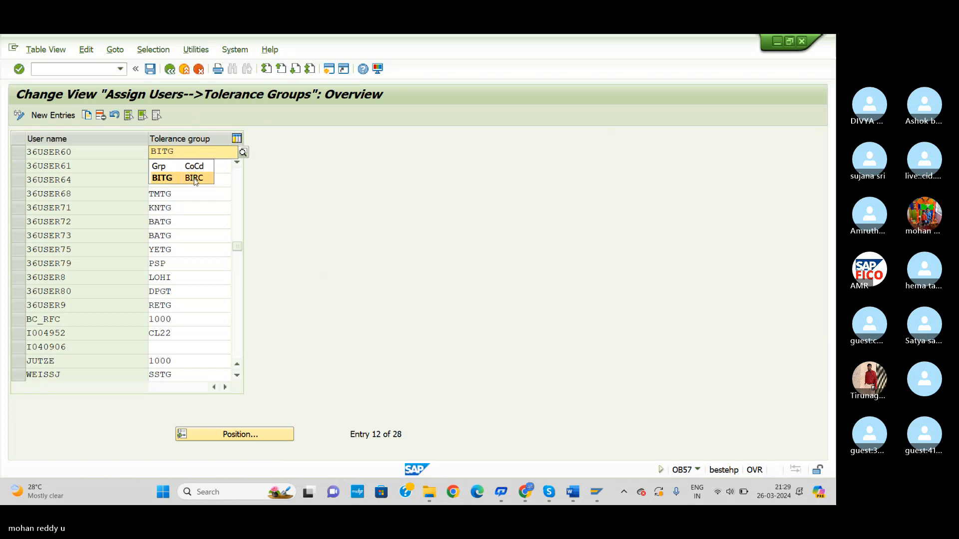
pyautogui.click(193, 179)
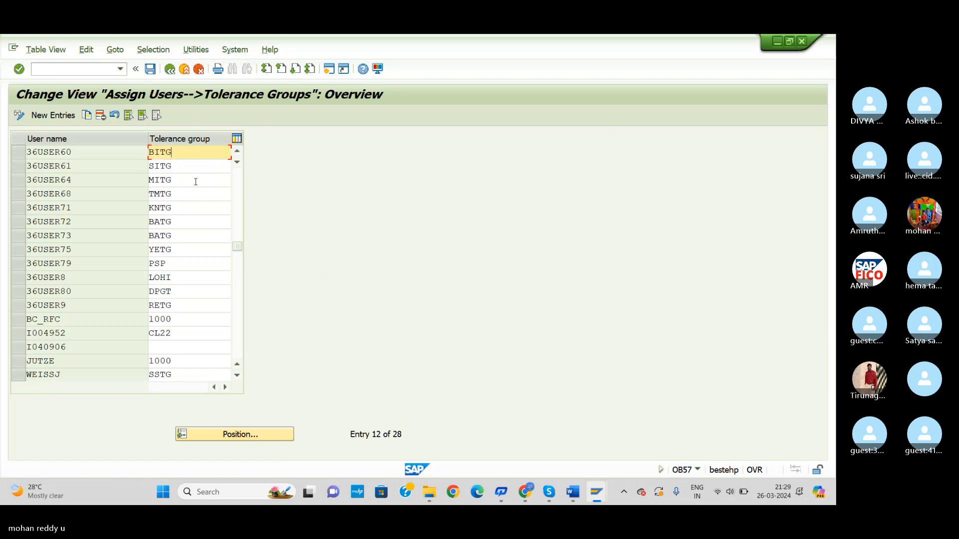
pyautogui.click(149, 70)
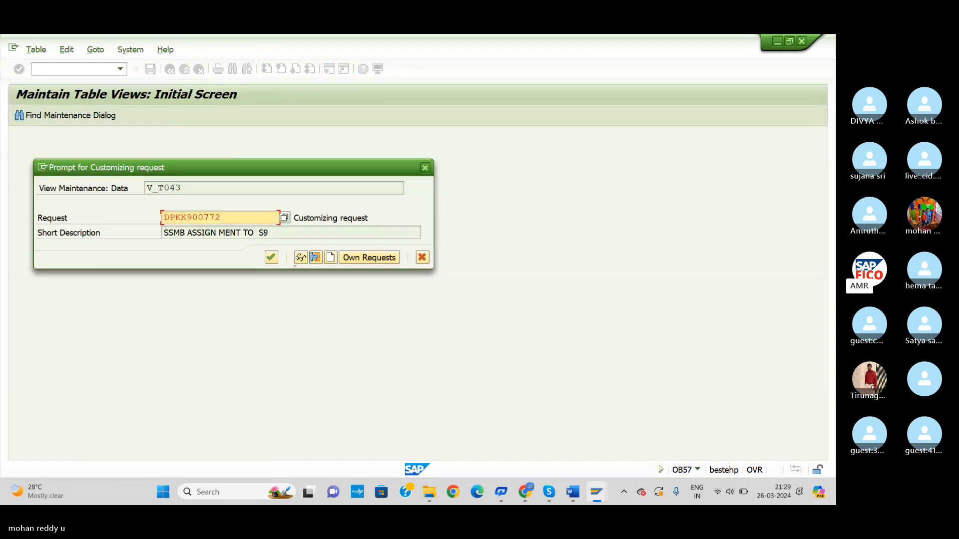
pyautogui.click(272, 258)
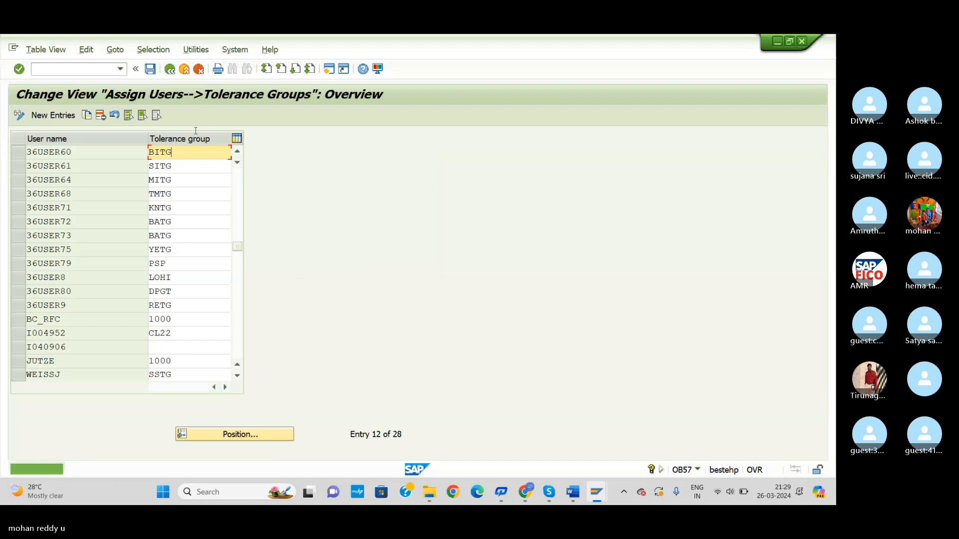
# Return to the G/L document session, restart transaction FB50 and set the document date to 26.03.2024
pyautogui.hotkey('alt', 'Tab')
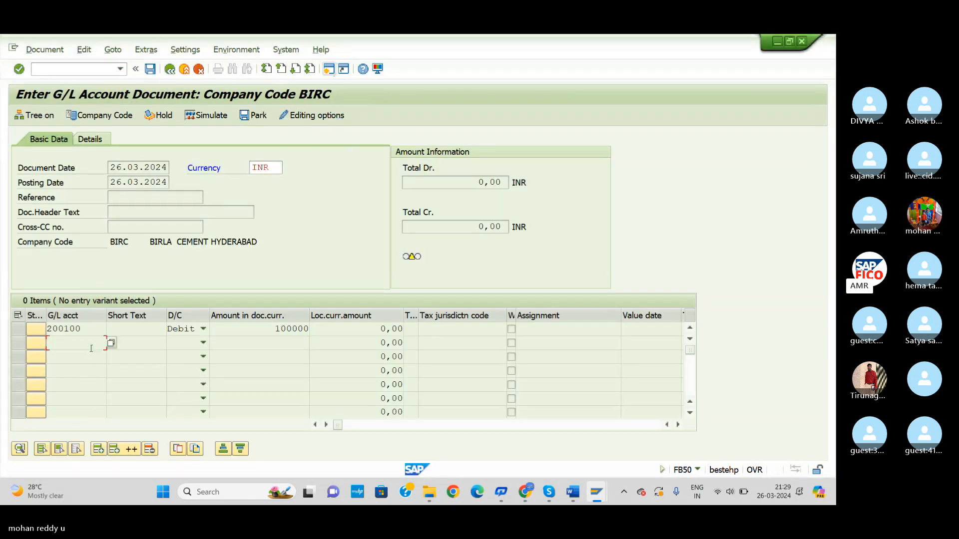
pyautogui.click(109, 343)
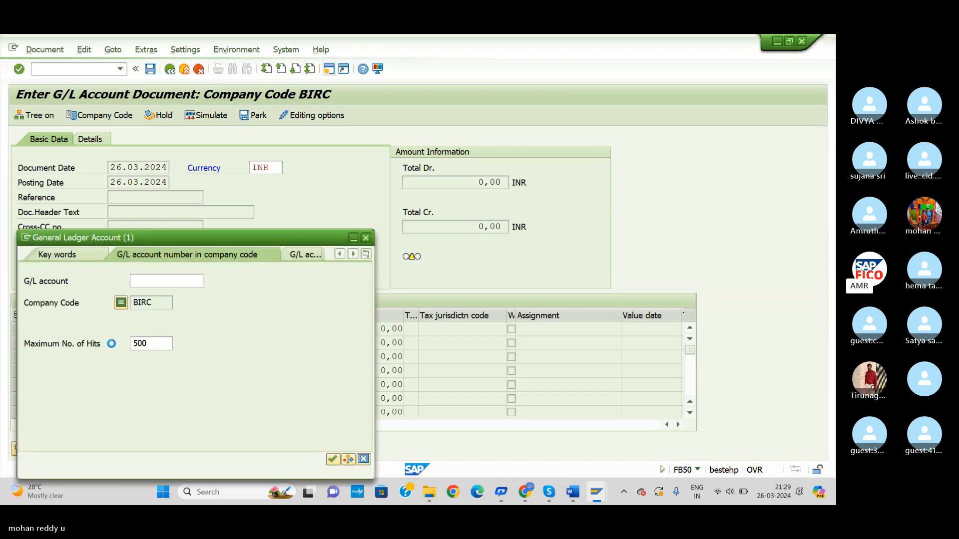
pyautogui.click(366, 238)
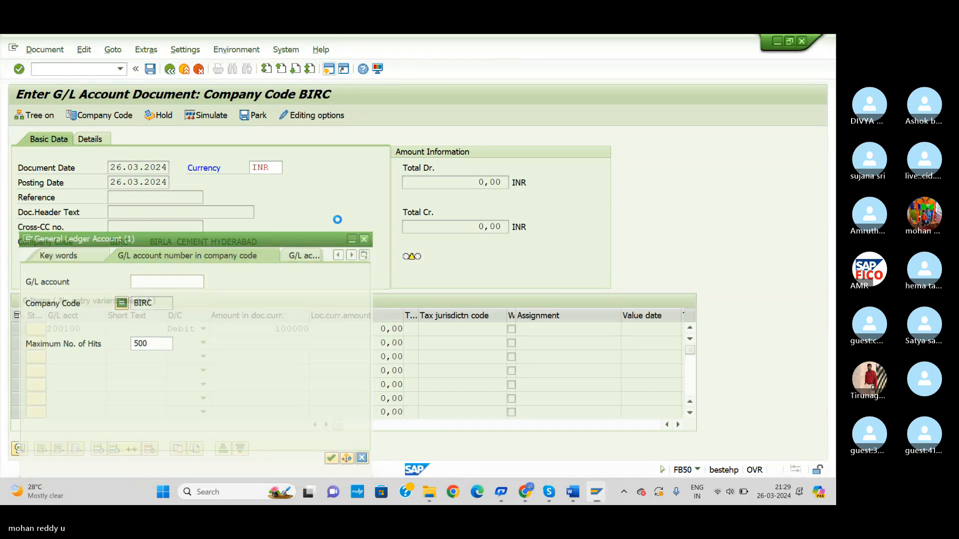
pyautogui.click(84, 70)
pyautogui.write('/NF')
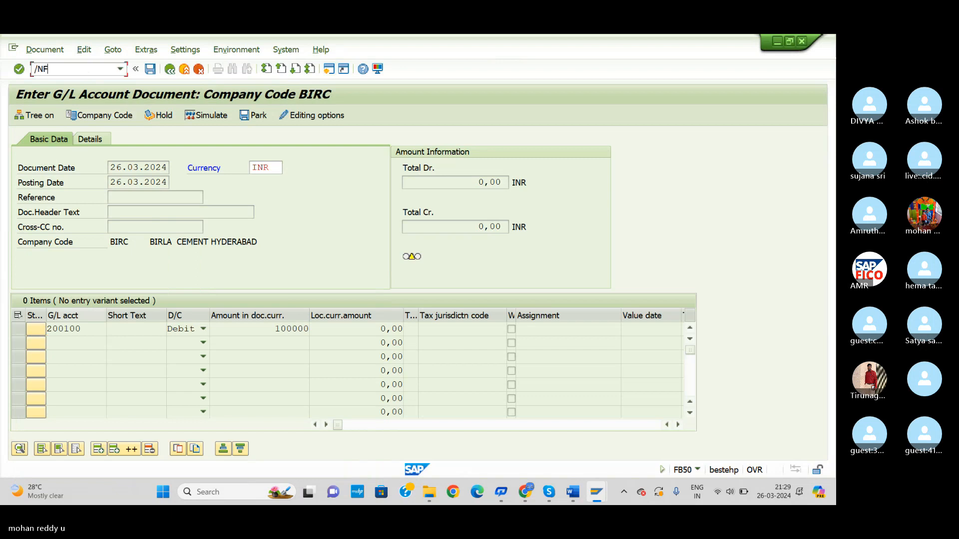
pyautogui.write('B50')
pyautogui.press('Return')
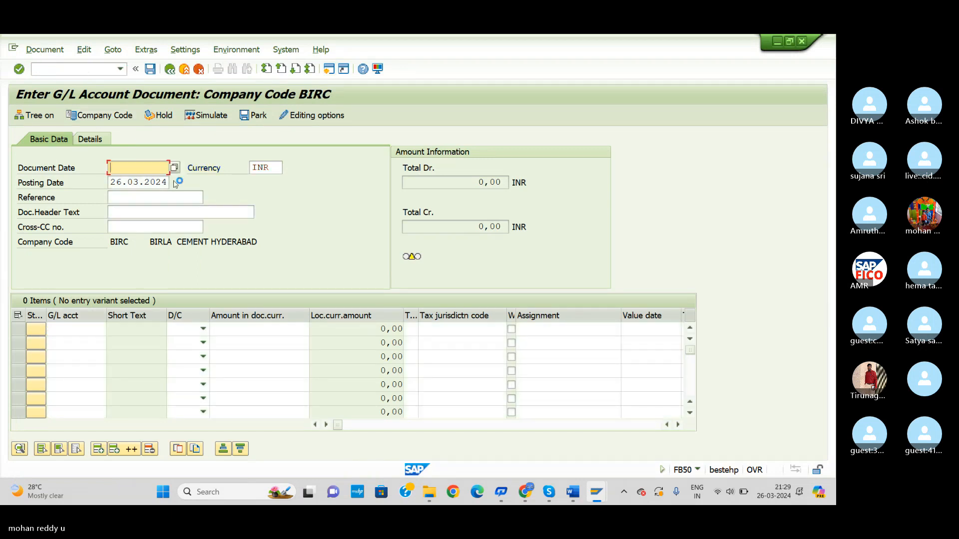
pyautogui.click(178, 181)
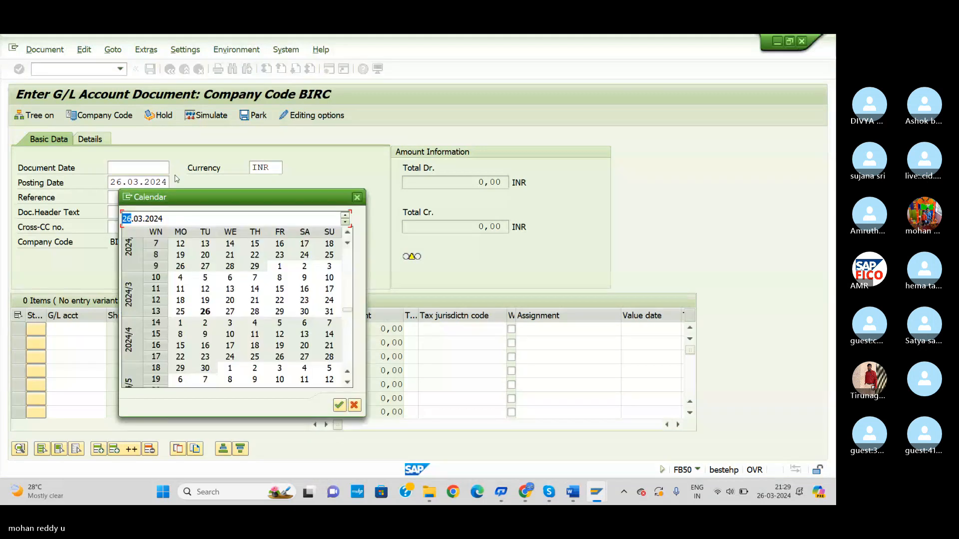
pyautogui.click(339, 406)
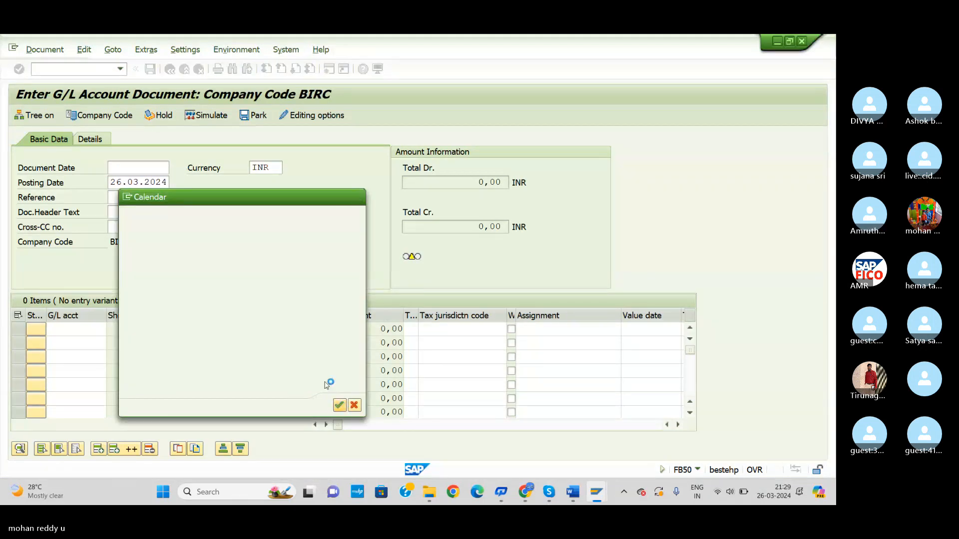
# Enter the first line item as a debit of 100000 to G/L account 200100 (BANK AC)
pyautogui.click(111, 329)
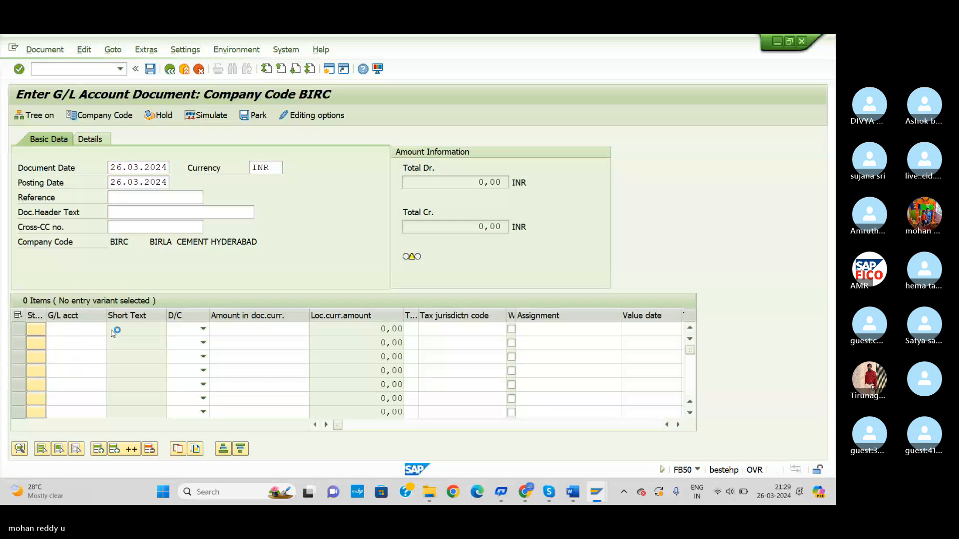
pyautogui.click(333, 460)
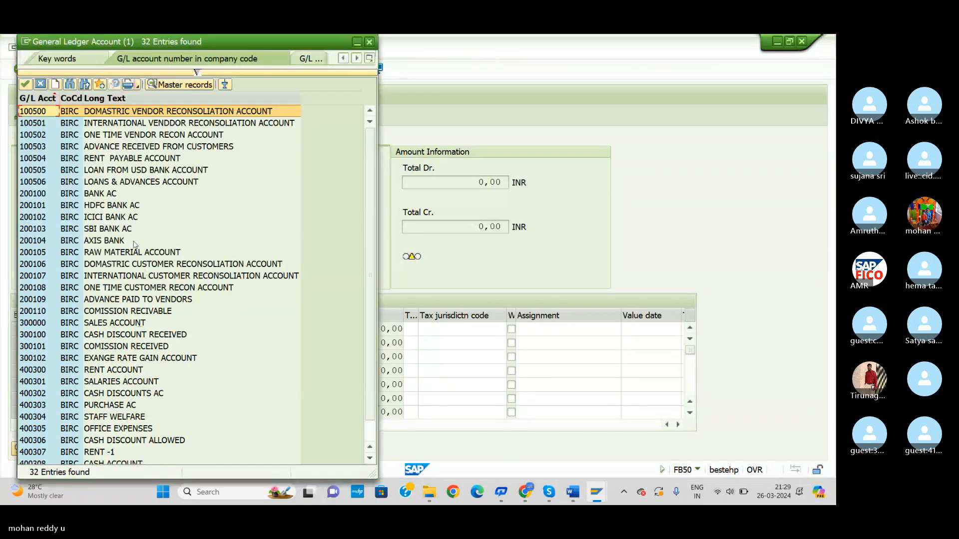
pyautogui.click(107, 194)
pyautogui.click(25, 84)
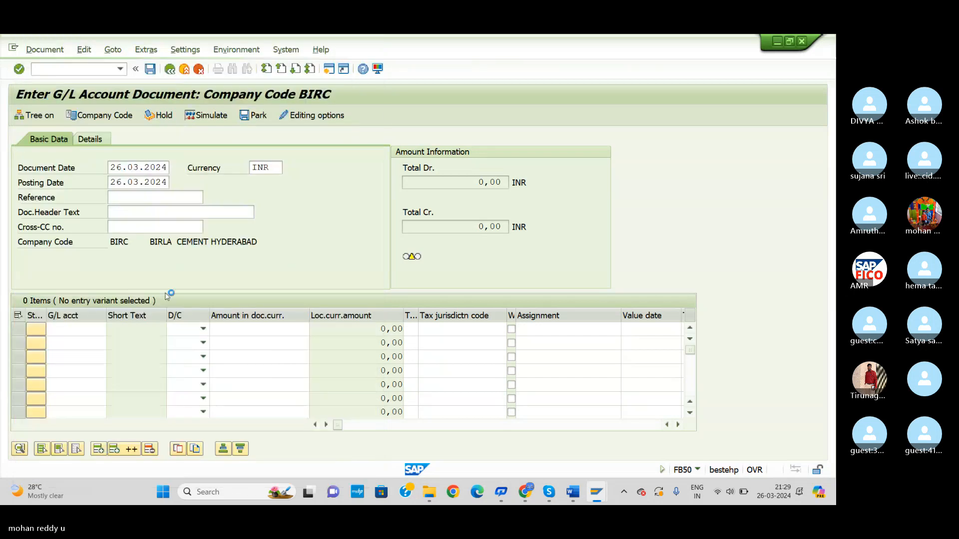
pyautogui.click(203, 329)
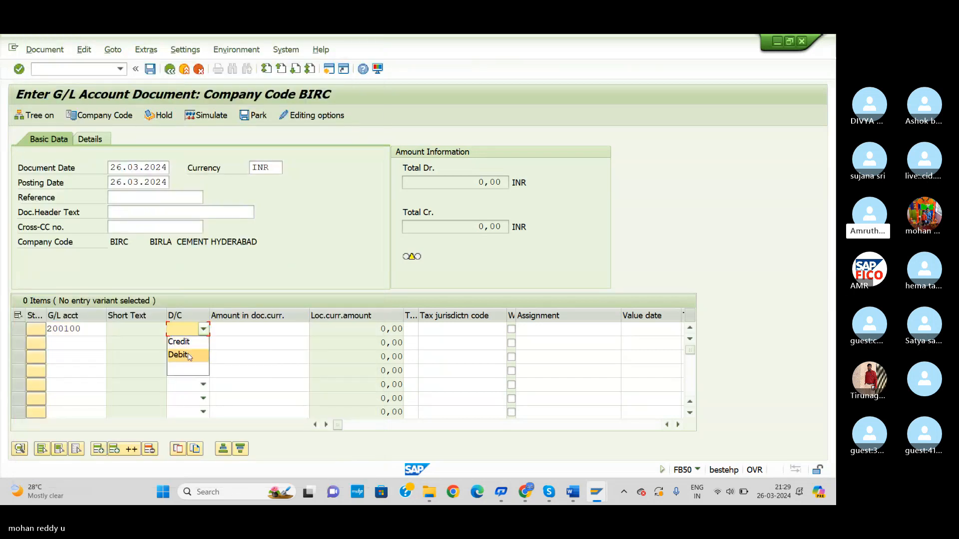
pyautogui.click(178, 354)
pyautogui.click(269, 331)
pyautogui.write('1000')
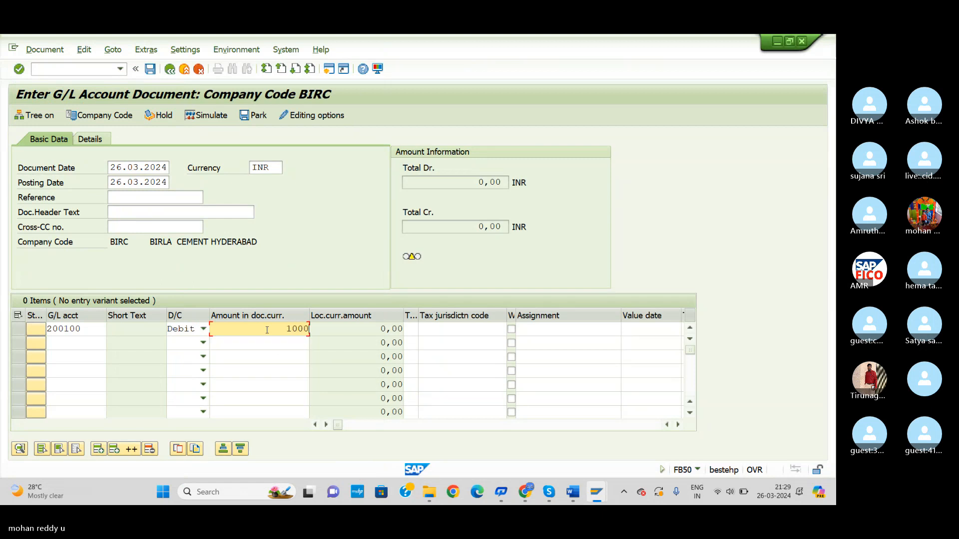
pyautogui.write('00')
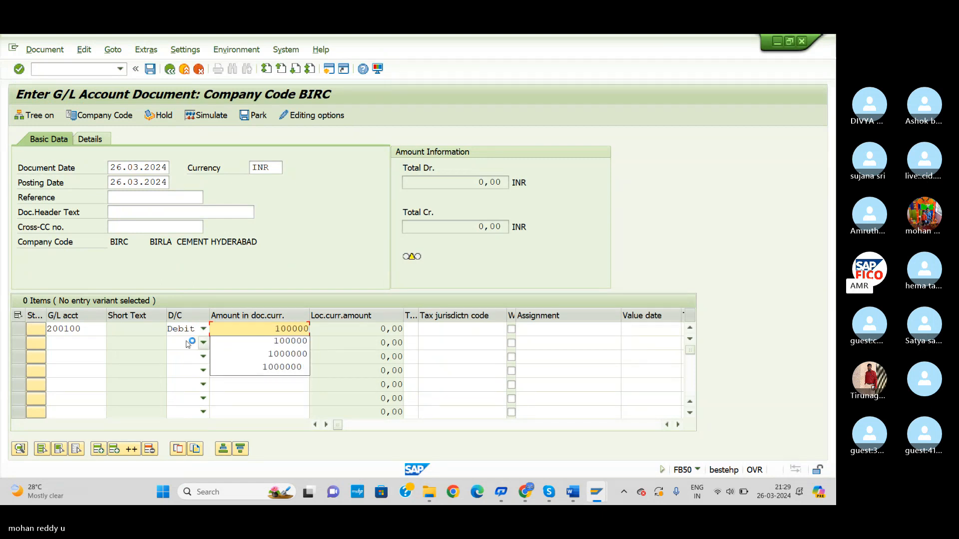
# Enter the second line item as a credit of 100000 to G/L account 100506 (LOANS & ADVANCES ACCOUNT) and validate the entries
pyautogui.click(86, 345)
pyautogui.click(111, 344)
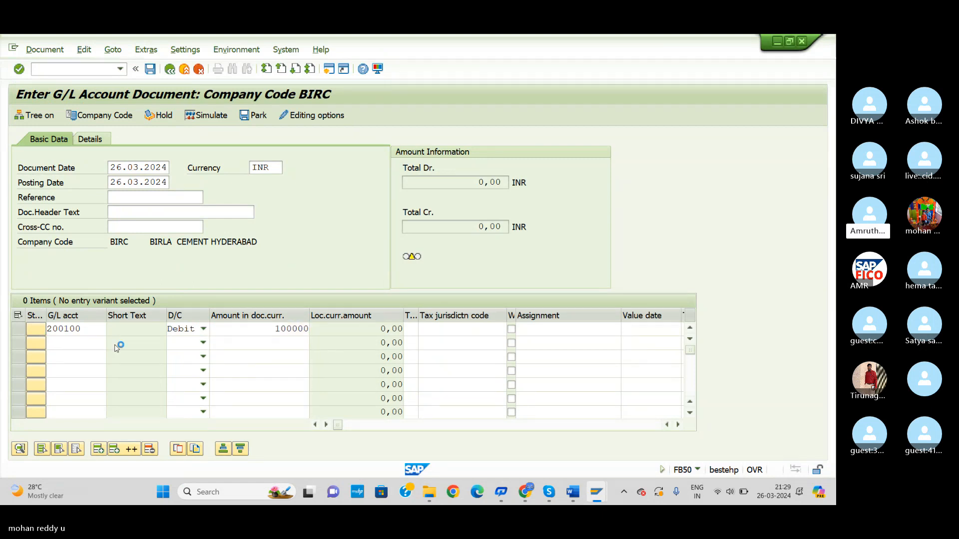
pyautogui.click(333, 459)
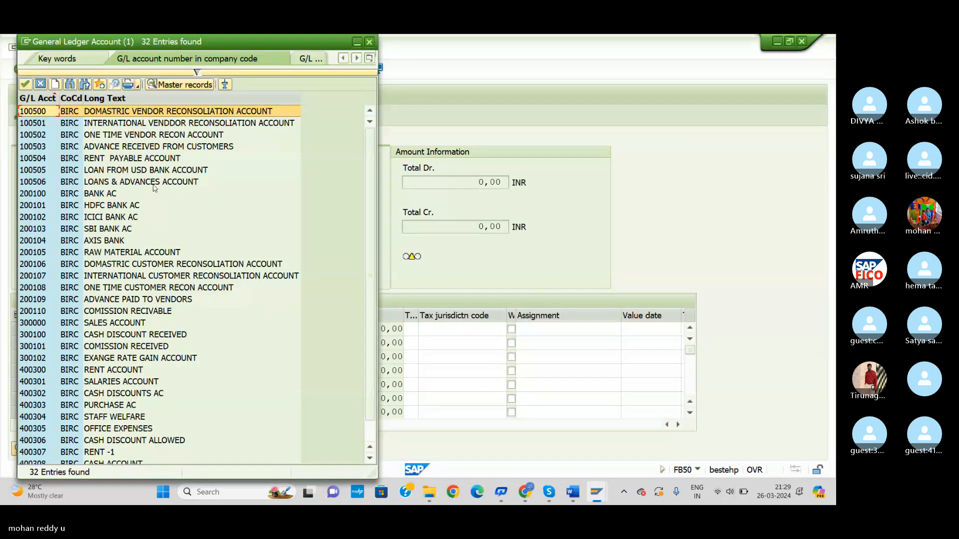
pyautogui.click(158, 182)
pyautogui.click(25, 86)
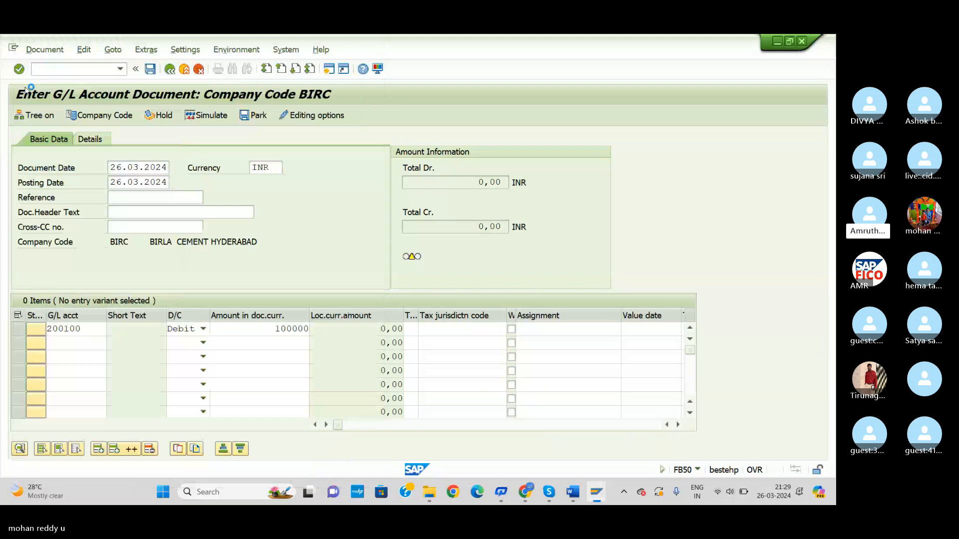
pyautogui.click(202, 344)
pyautogui.click(198, 360)
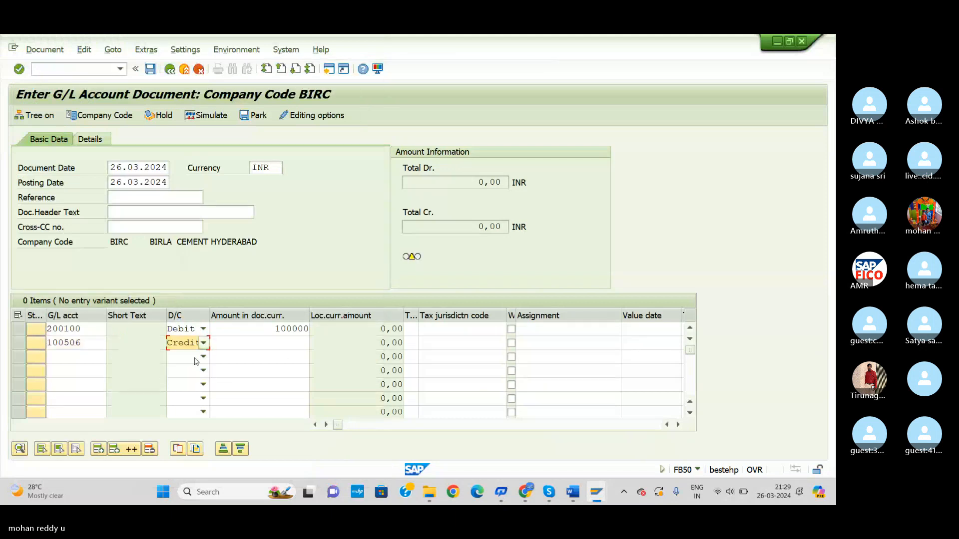
pyautogui.click(289, 349)
pyautogui.write('100000')
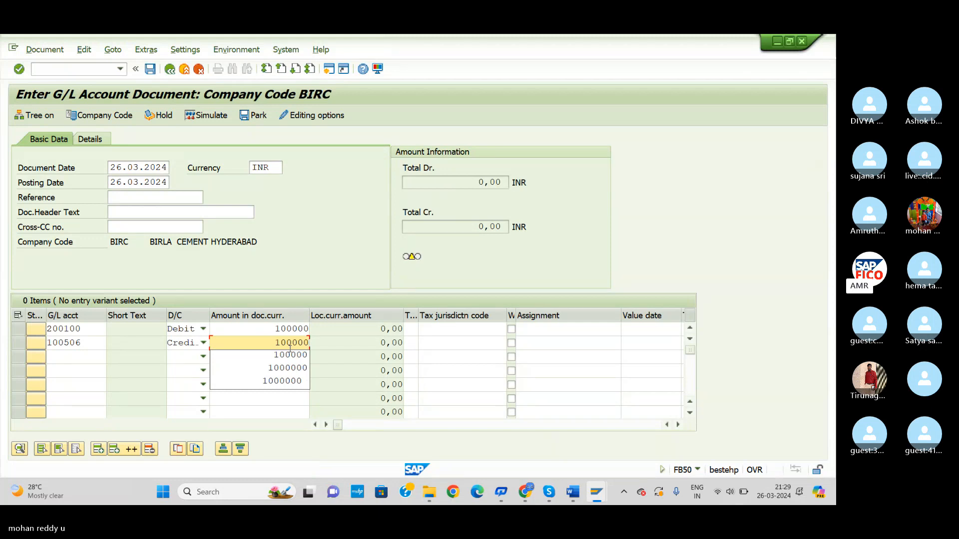
pyautogui.press('Return')
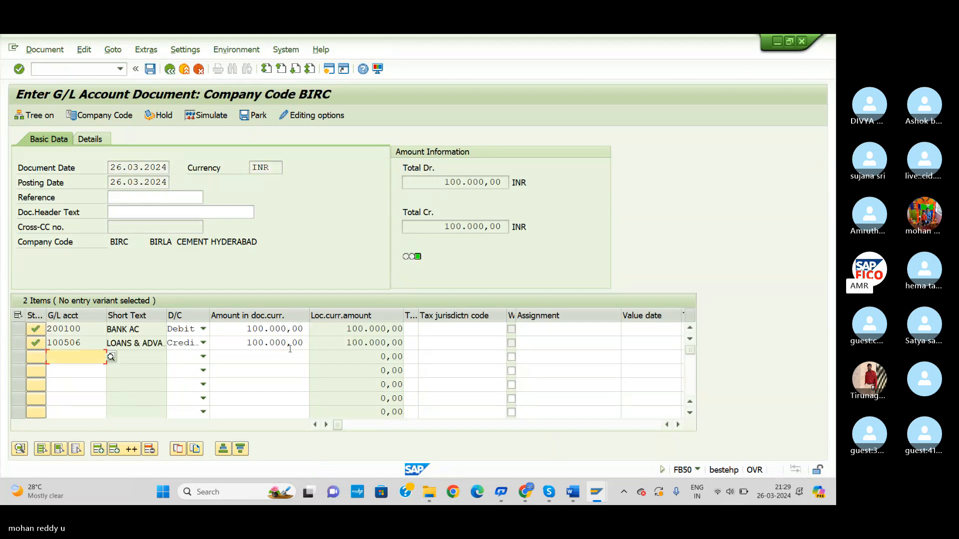
# Simulate the bank and loan document, then post it in company code BIRC
pyautogui.click(45, 49)
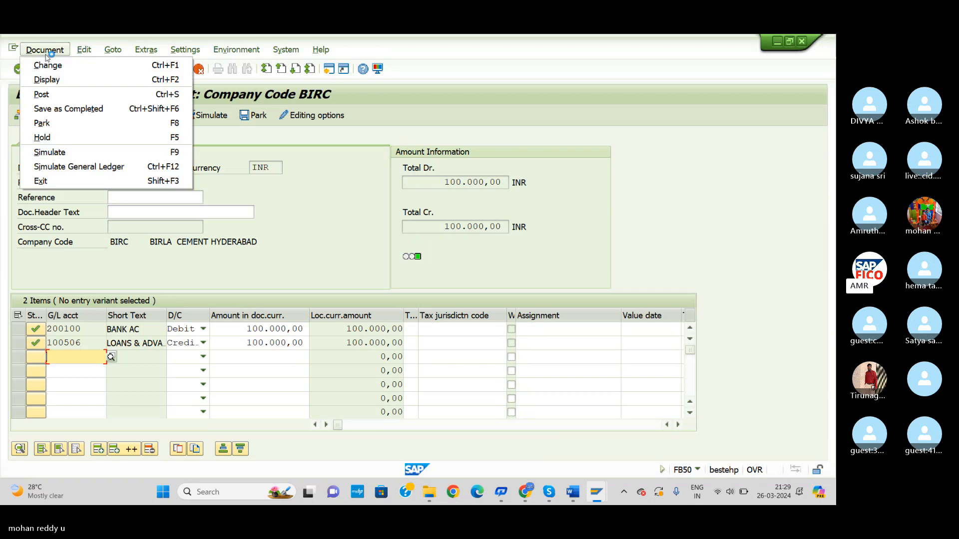
pyautogui.click(54, 157)
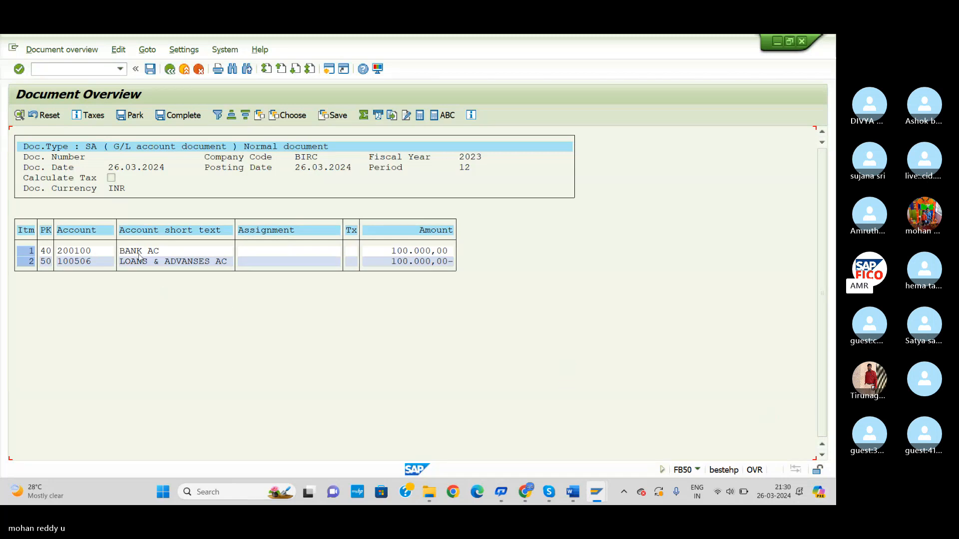
pyautogui.click(150, 70)
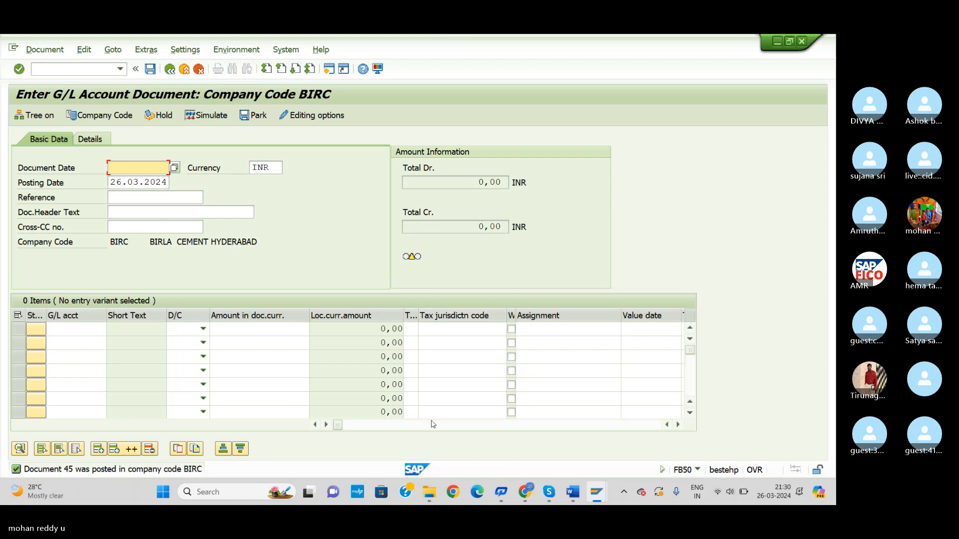
# Check the configuration list in the Word file Recurring Document, then go to transaction OBC1 in SAP's tolerance group session
pyautogui.moveTo(573, 499)
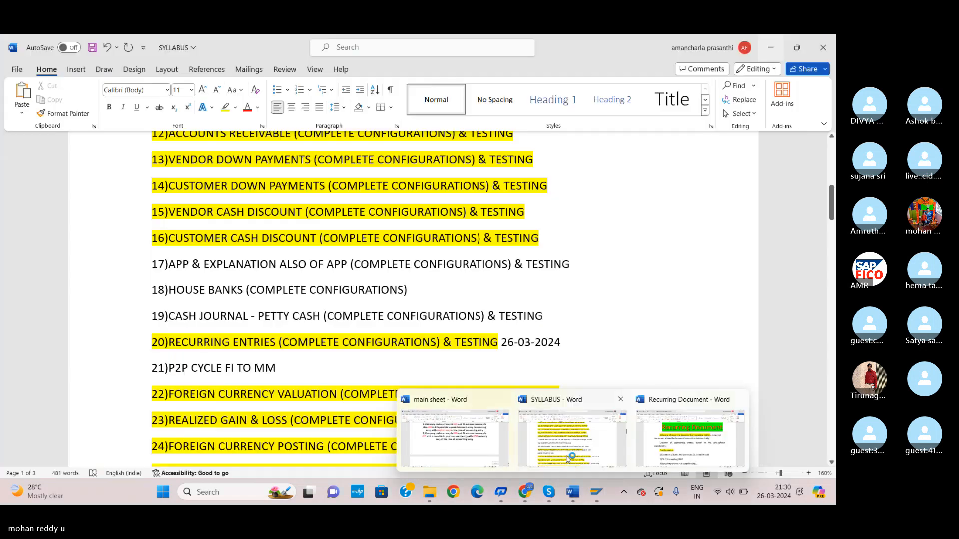
pyautogui.click(644, 458)
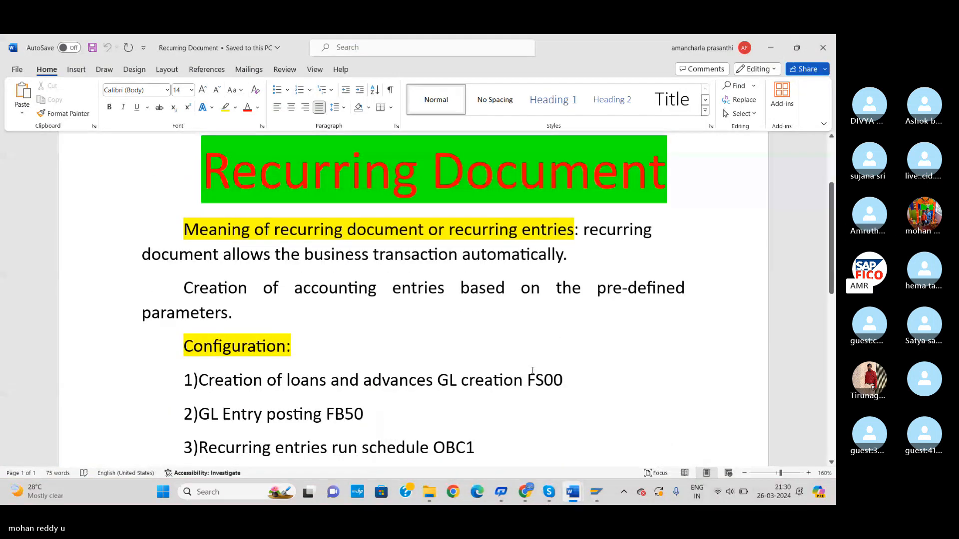
pyautogui.scroll(-3, 532, 370)
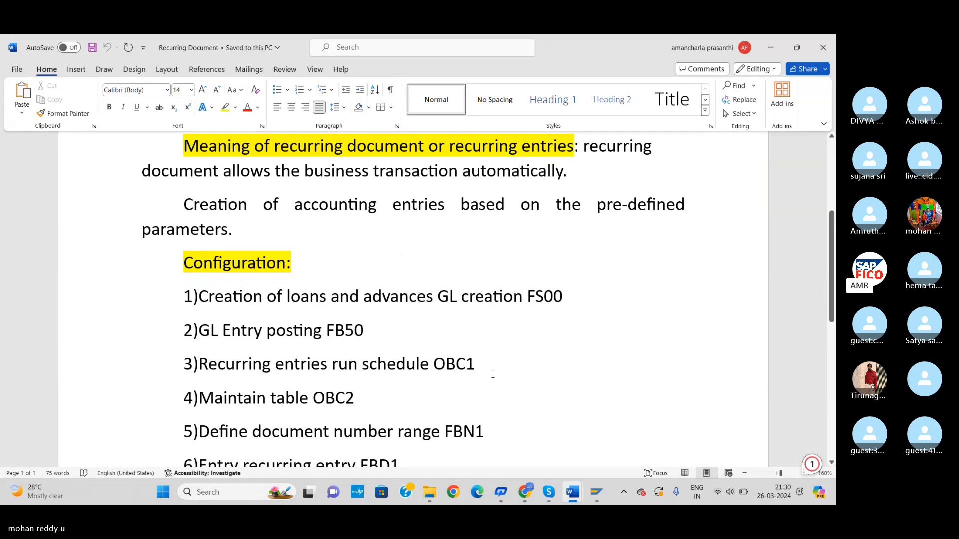
pyautogui.moveTo(554, 492)
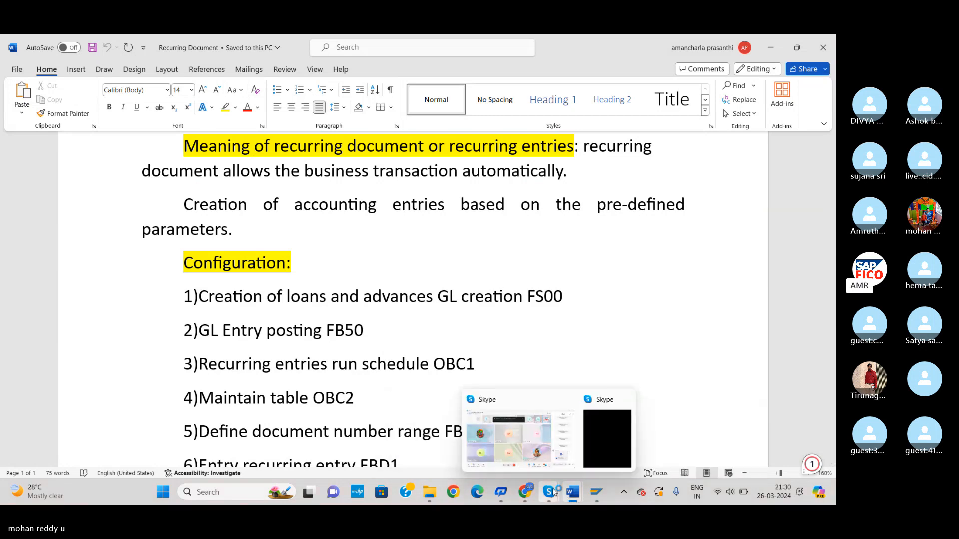
pyautogui.click(597, 492)
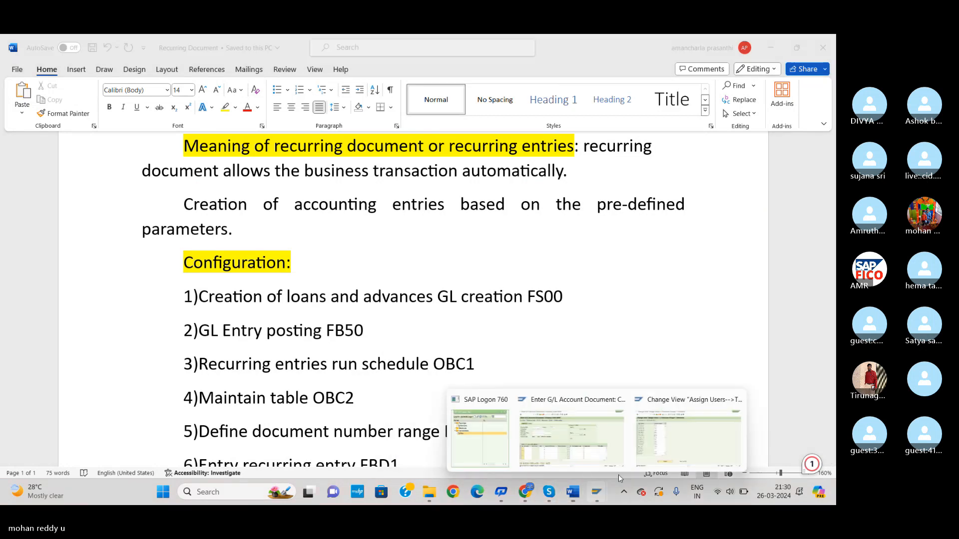
pyautogui.click(657, 444)
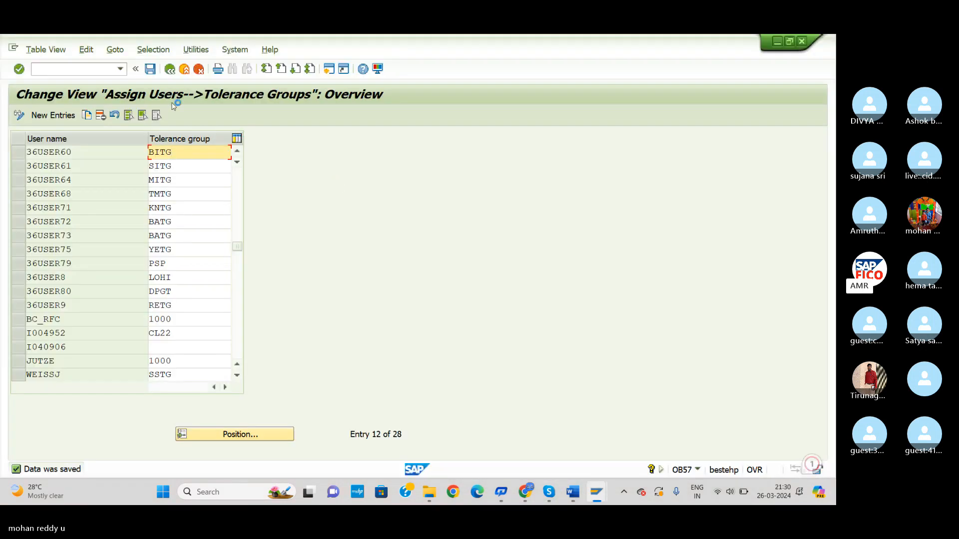
pyautogui.click(64, 70)
pyautogui.write('/NOBC1')
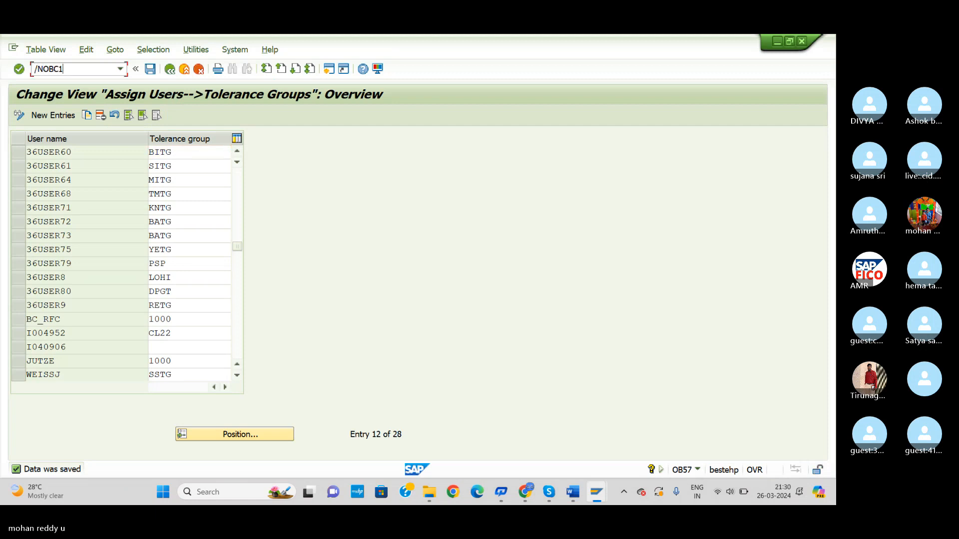
pyautogui.press('Return')
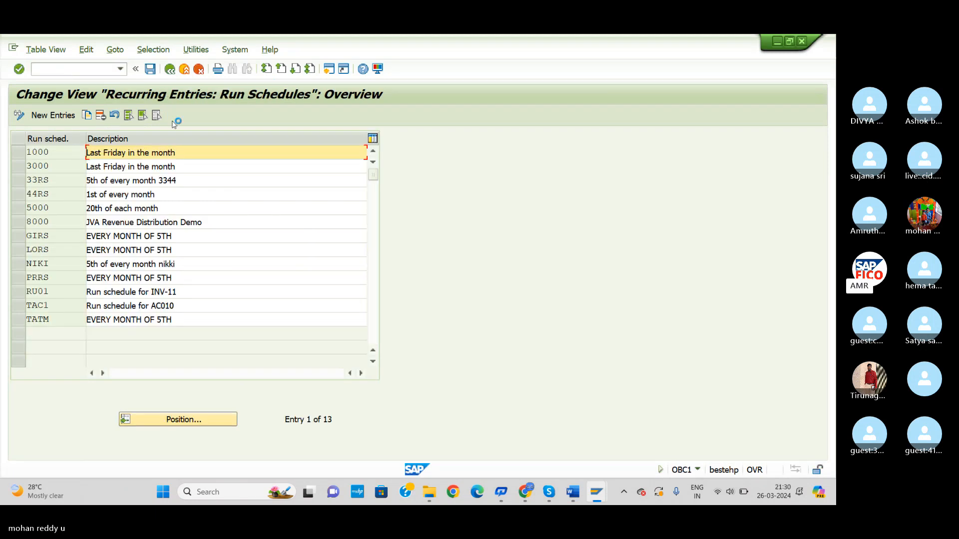
# Create run schedule BIRC with description RECURRING ENTRY EVERY MONTH 5TH and save it to customizing request DPKK900772
pyautogui.click(60, 119)
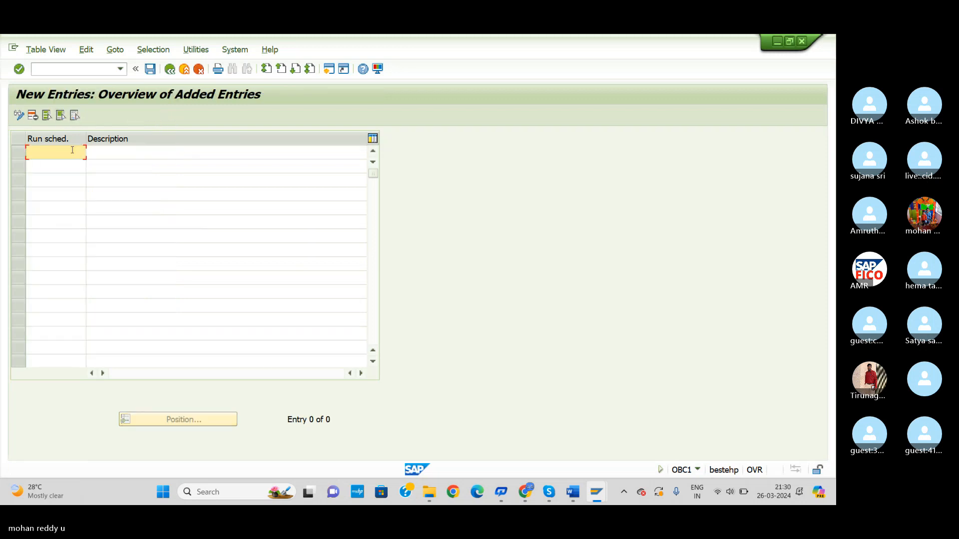
pyautogui.write('BIRC')
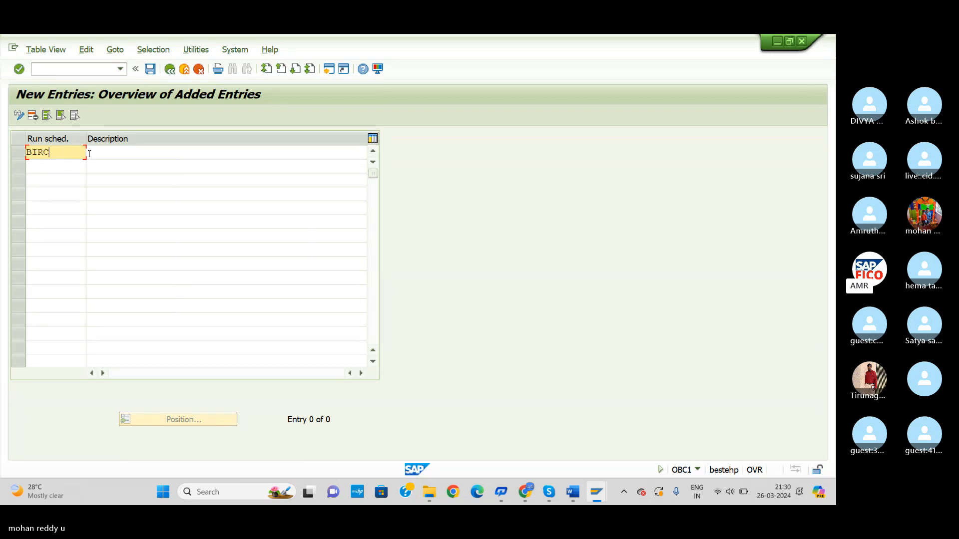
pyautogui.click(124, 157)
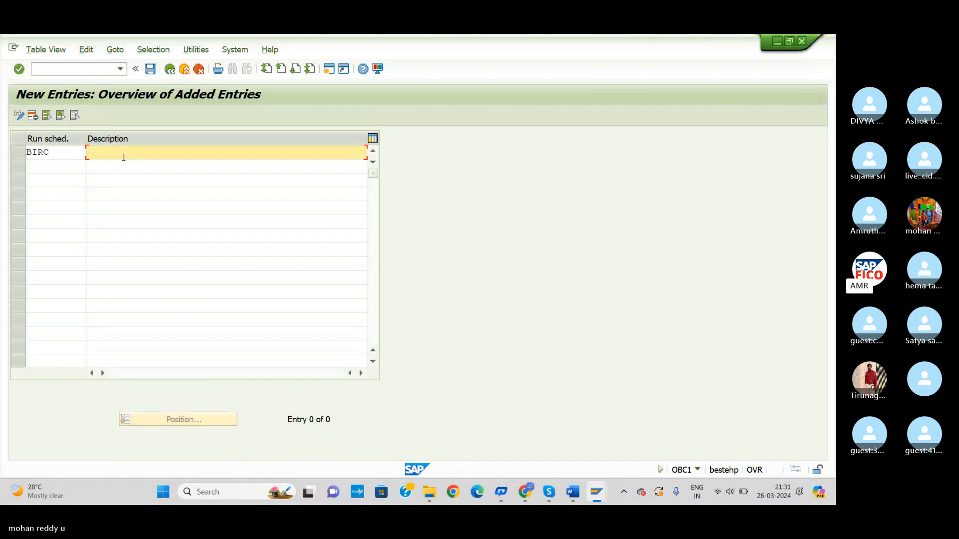
pyautogui.write('RECURRING ENTRY')
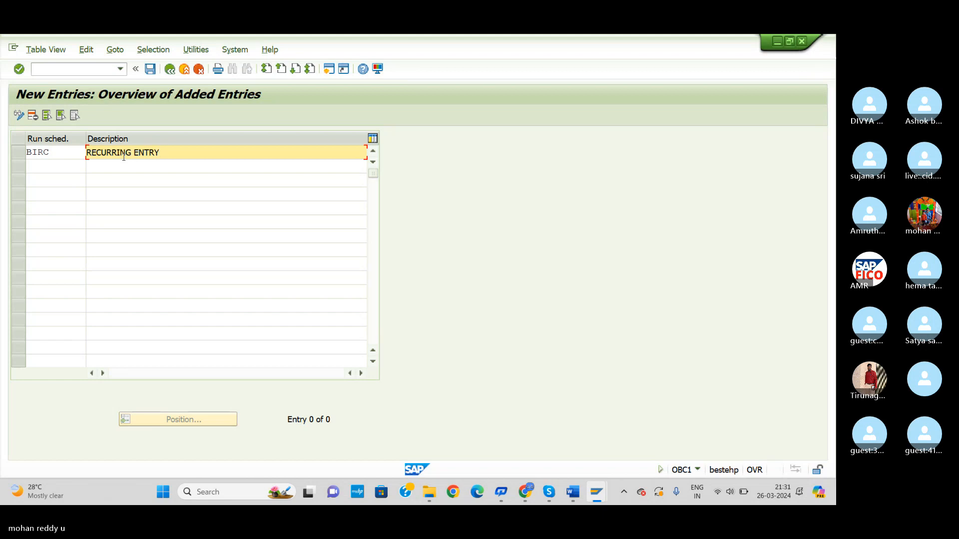
pyautogui.write('EVERY')
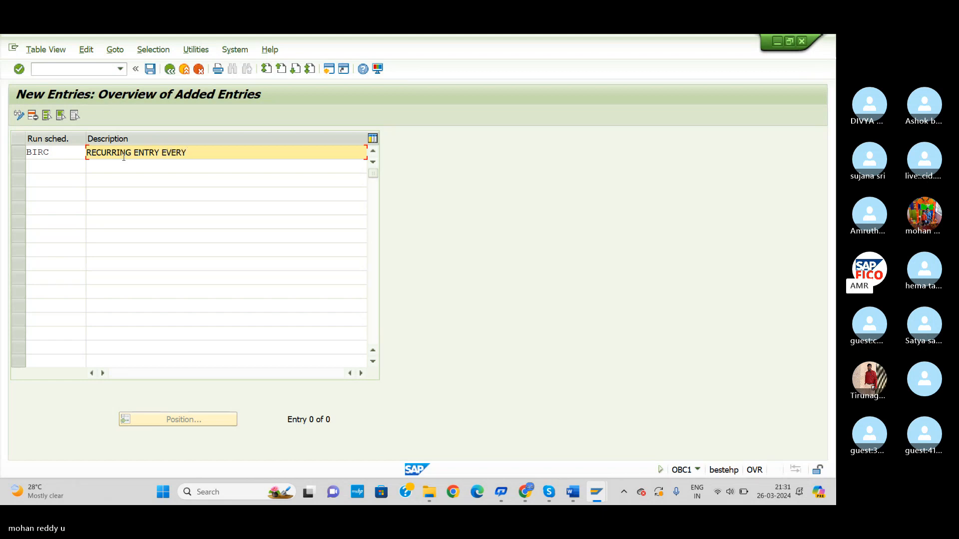
pyautogui.write(' MONTH 5TH')
pyautogui.click(150, 69)
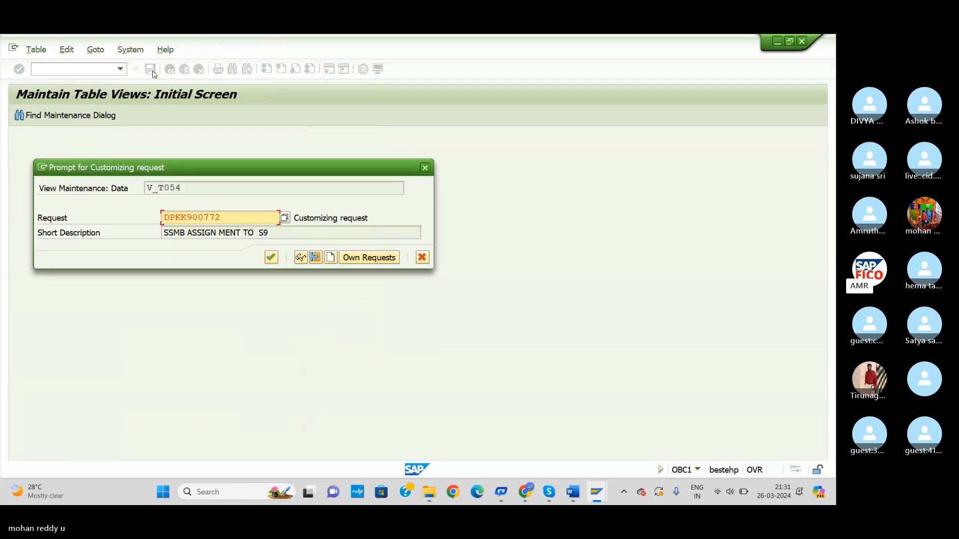
pyautogui.click(271, 257)
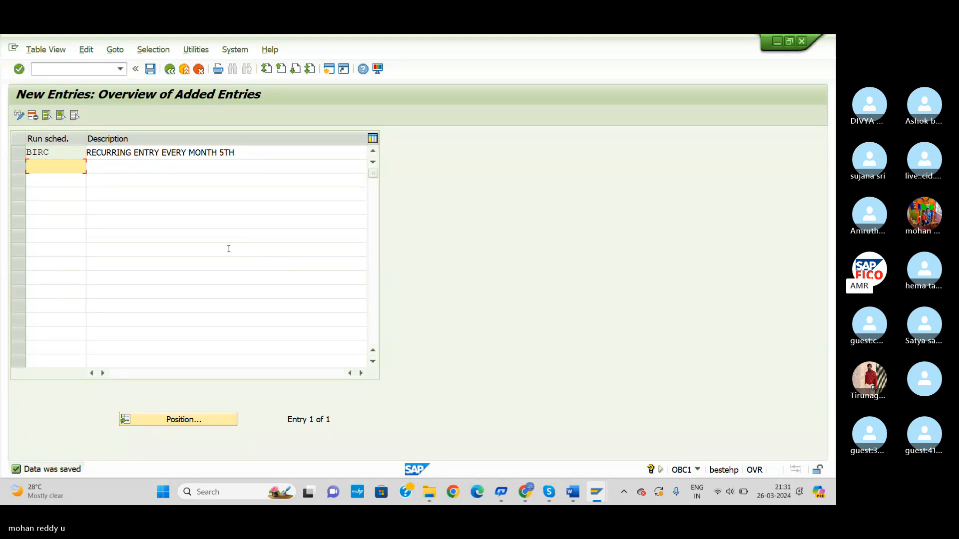
# Check the configuration list in the Word file Recurring Document, then open SAP transaction OBC2 for run schedule BIRC
pyautogui.moveTo(575, 491)
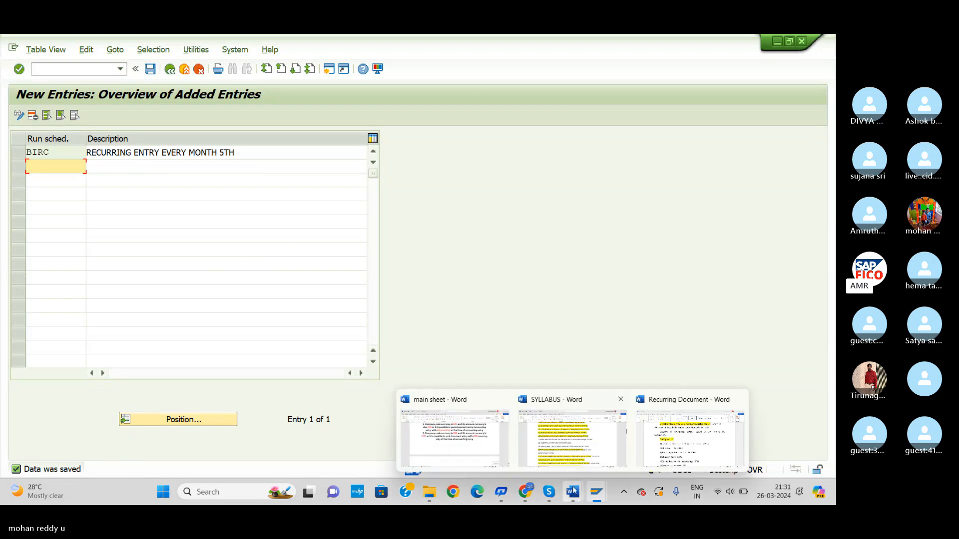
pyautogui.click(670, 441)
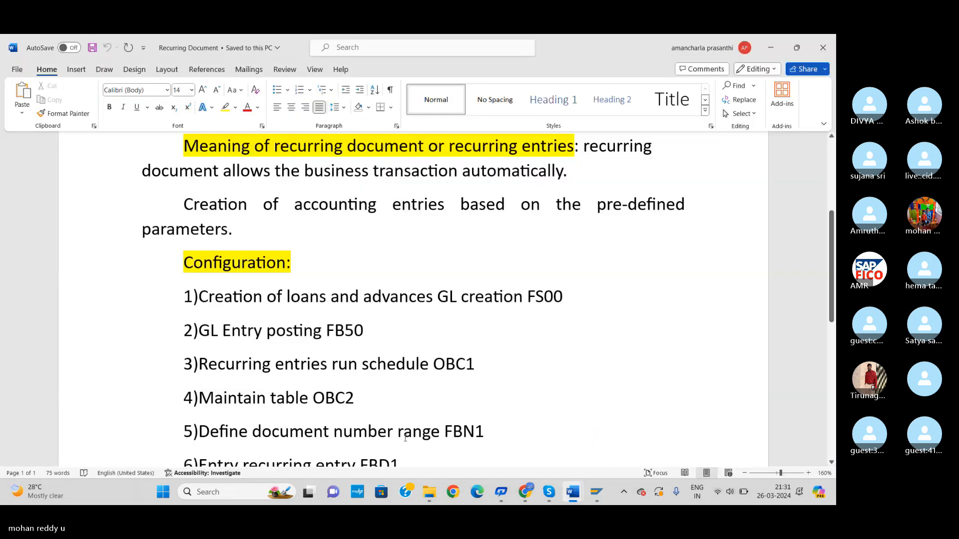
pyautogui.scroll(-2, 361, 366)
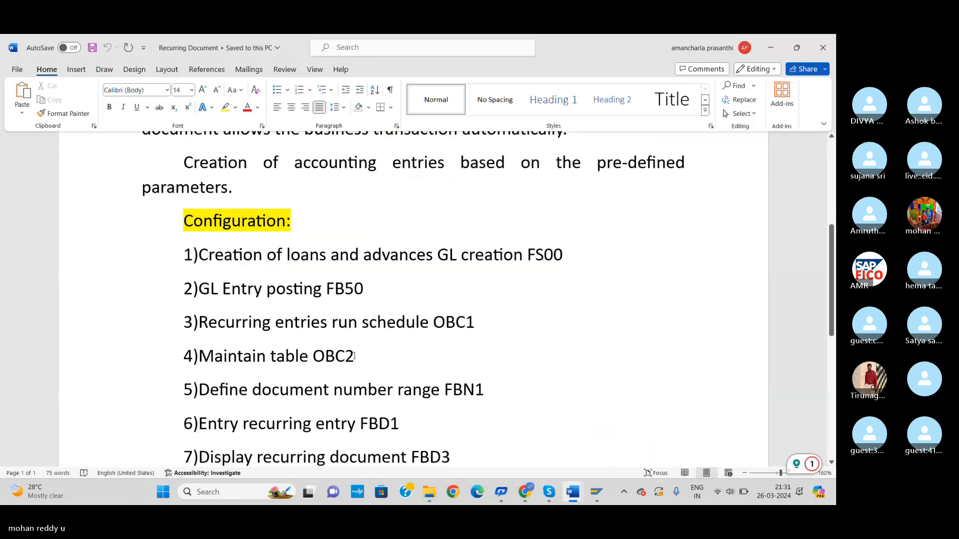
pyautogui.hotkey('alt', 'Tab')
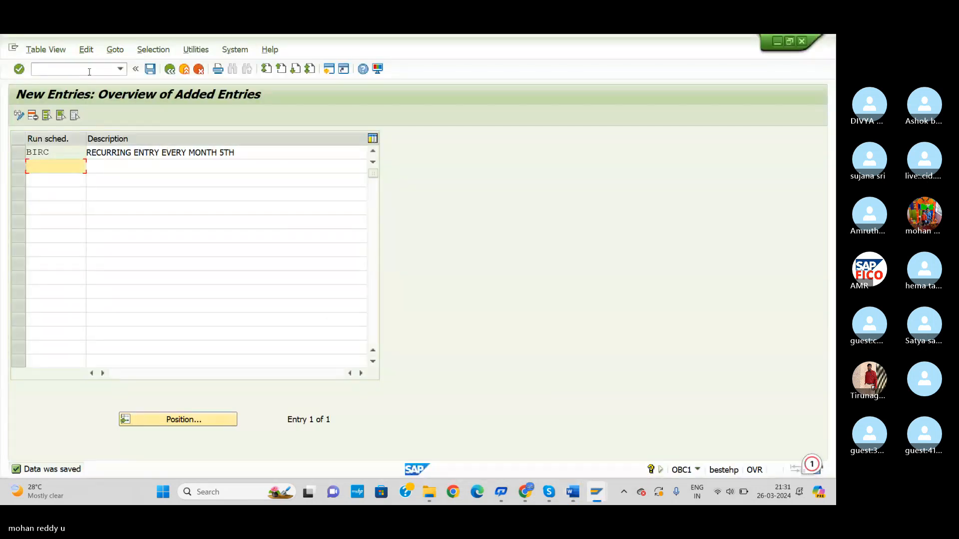
pyautogui.write('/NOBC2')
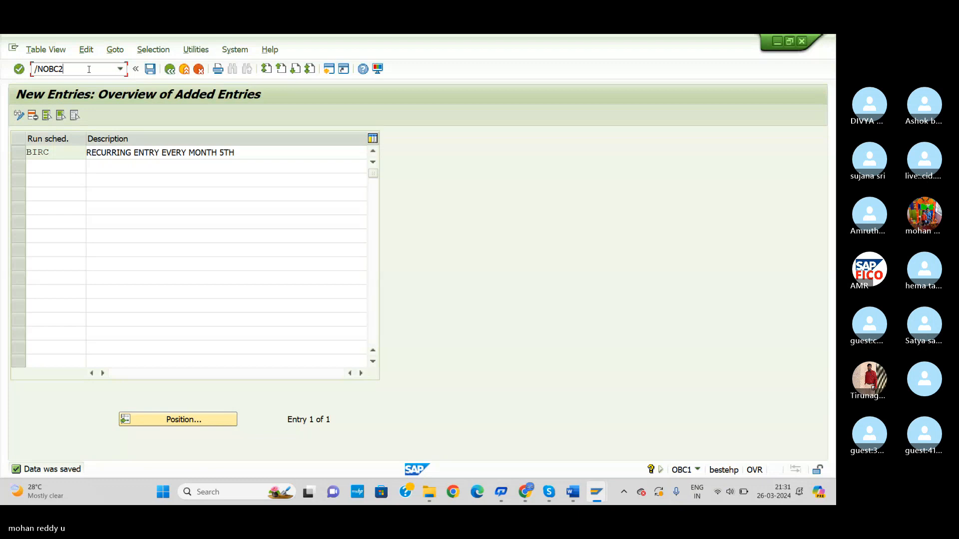
pyautogui.press('Return')
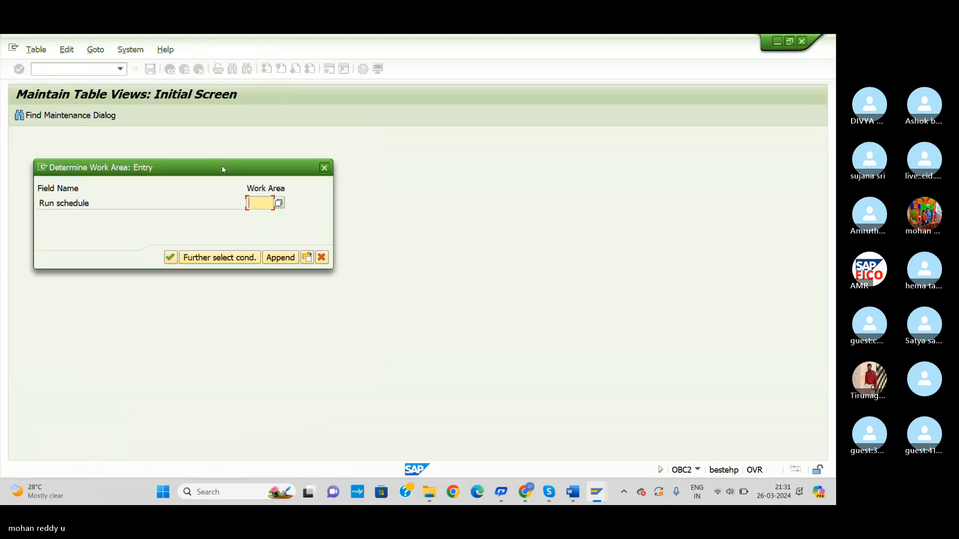
pyautogui.write('BIRC')
pyautogui.click(171, 257)
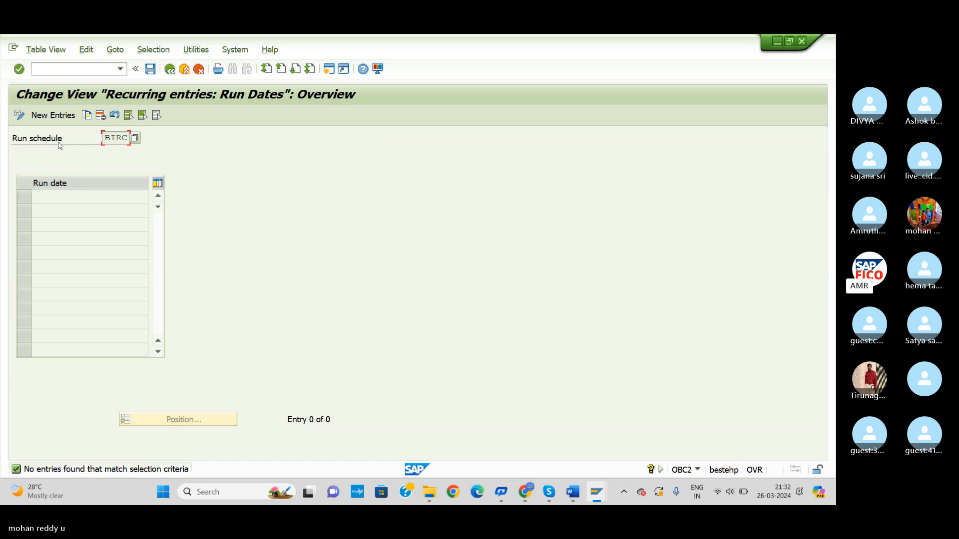
# Start new run date entries for schedule BIRC and enter 05.04.2024 and 05.05.2024 in the first two rows
pyautogui.click(56, 117)
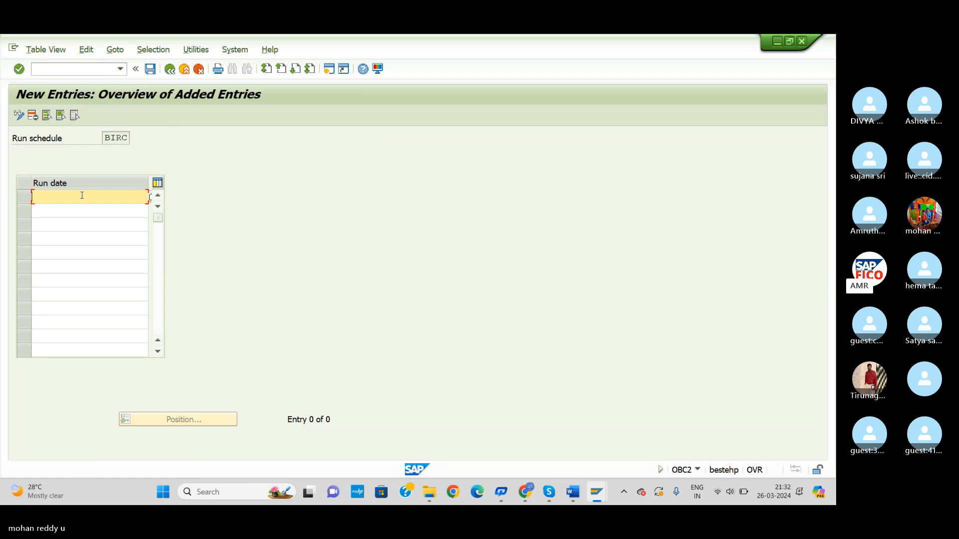
pyautogui.write('05-0')
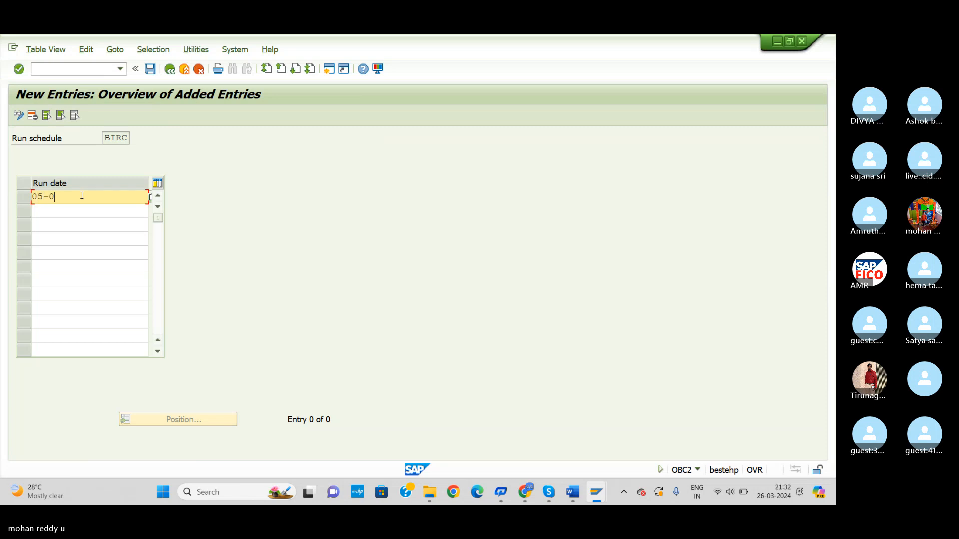
pyautogui.write('4')
pyautogui.write('-')
pyautogui.press('BackSpace')
pyautogui.press('BackSpace')
pyautogui.press('BackSpace')
pyautogui.write('.04.2024')
pyautogui.click(71, 215)
pyautogui.write('05')
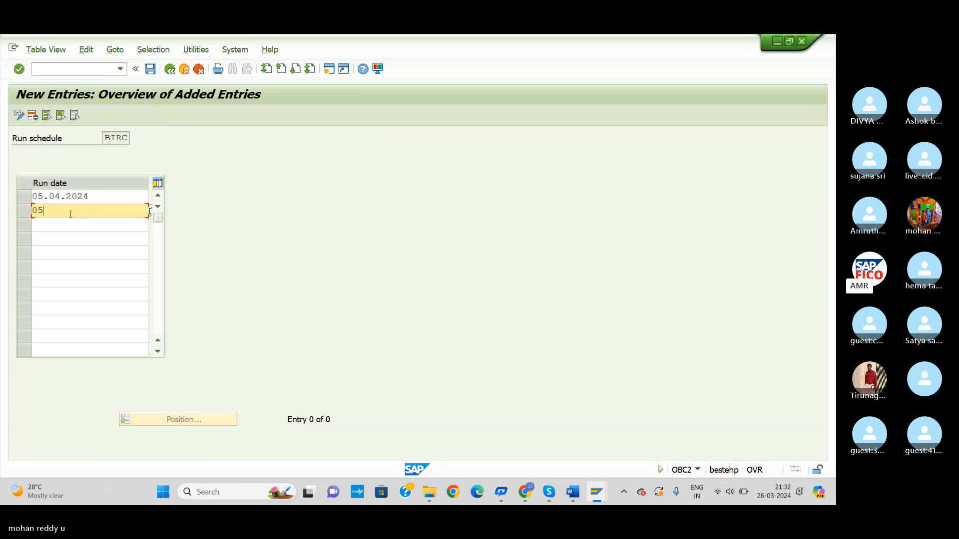
pyautogui.write('.05.2024')
# Add the run dates 05.06.2024, 05.07.2024 and 05.08.2024 in the following rows
pyautogui.click(64, 224)
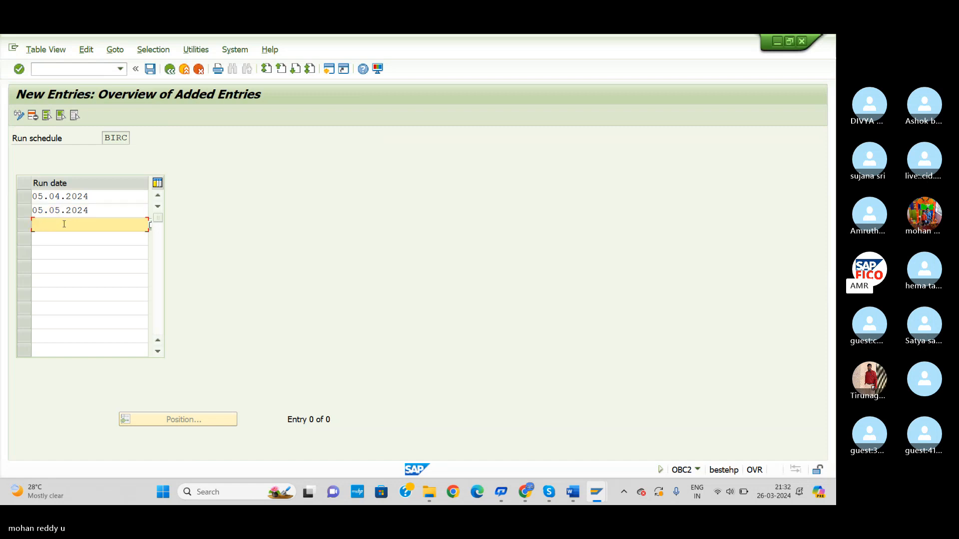
pyautogui.write('05.06.2024')
pyautogui.click(70, 239)
pyautogui.write('05.0')
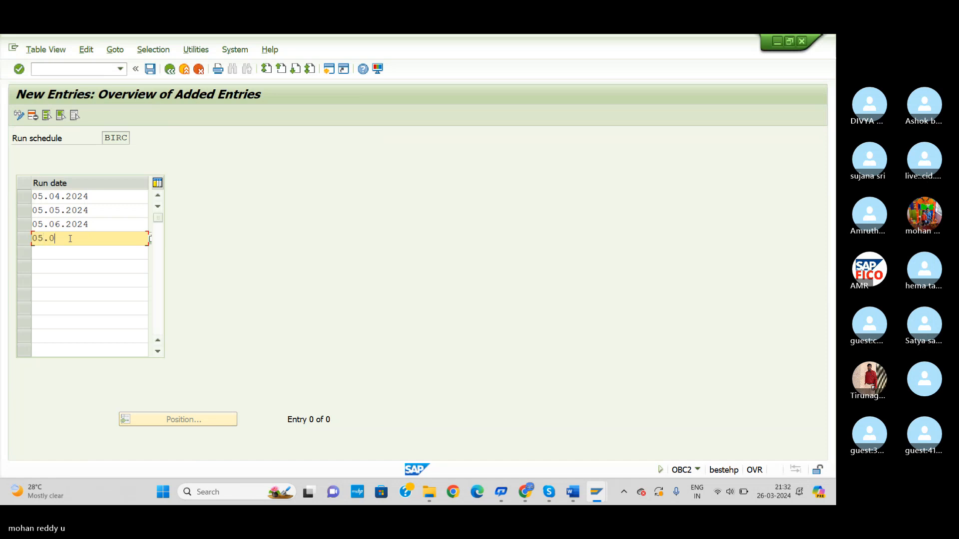
pyautogui.write('7.2024')
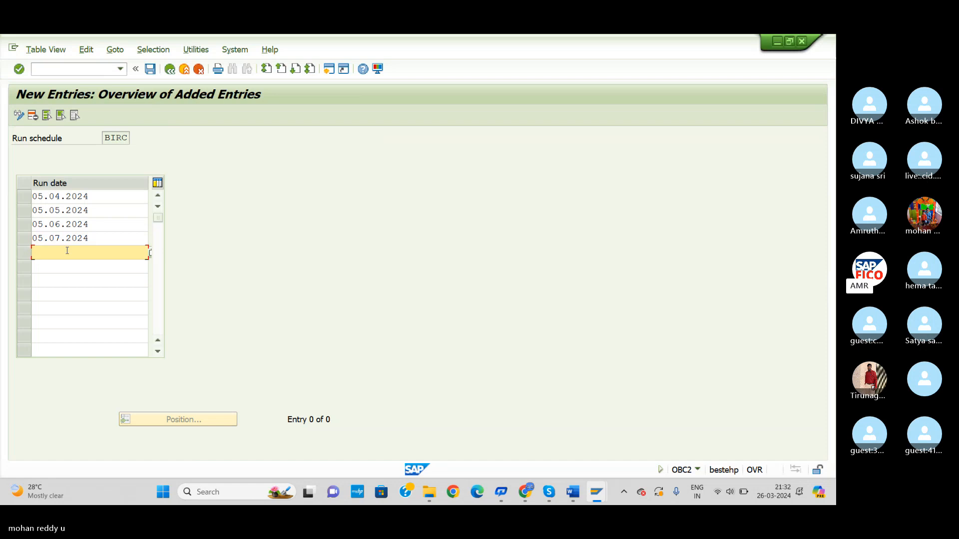
pyautogui.write('05.08.2024')
# Clear the partial sixth run date and save the entries to customizing request DPKK900772
pyautogui.click(62, 261)
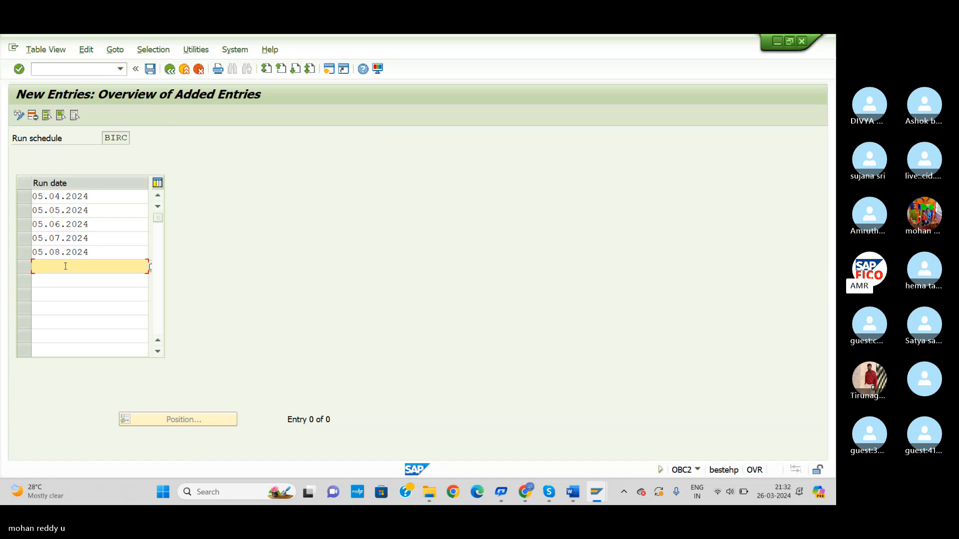
pyautogui.write('05.0')
pyautogui.press('BackSpace')
pyautogui.press('BackSpace')
pyautogui.press('BackSpace')
pyautogui.press('BackSpace')
pyautogui.click(149, 70)
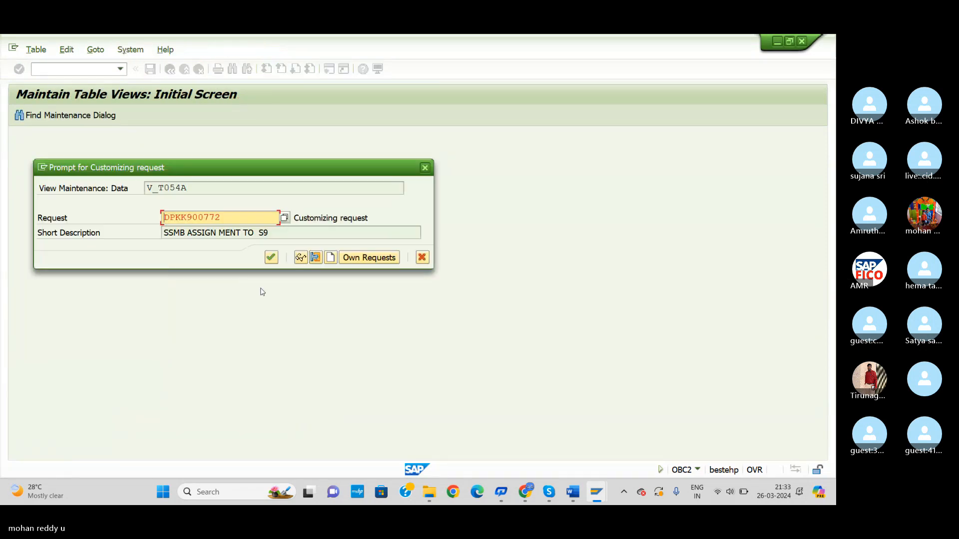
pyautogui.click(273, 259)
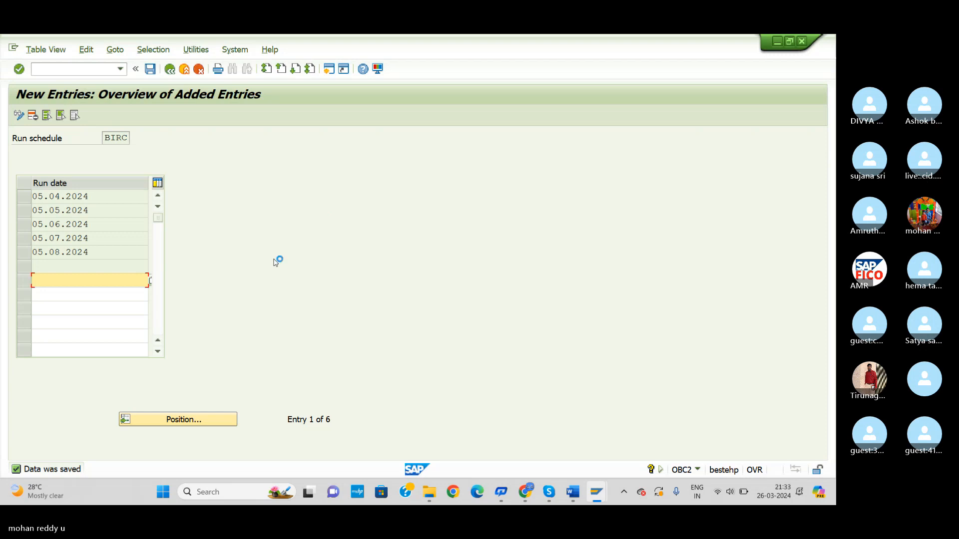
# Leave the run dates view and reopen transaction OBC2 for run schedule BIRC
pyautogui.click(175, 72)
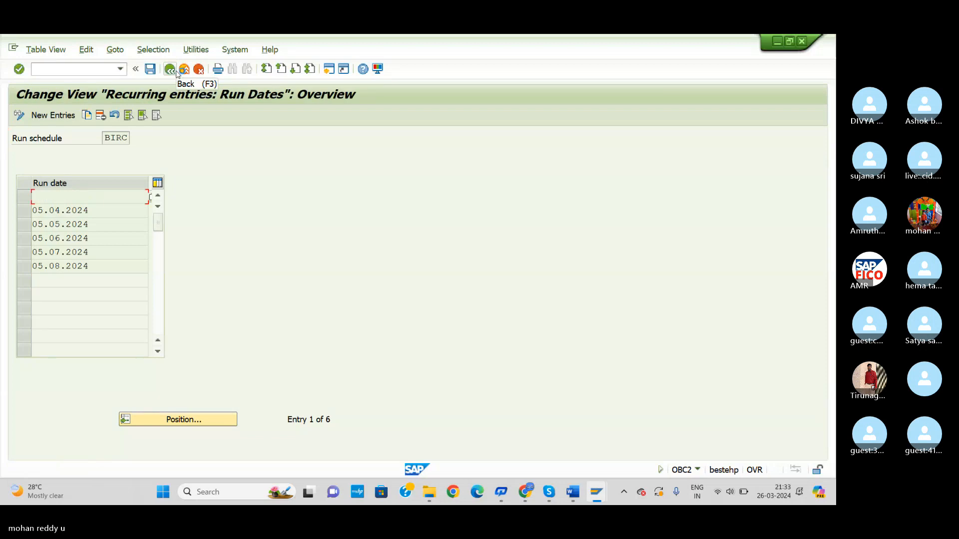
pyautogui.click(176, 73)
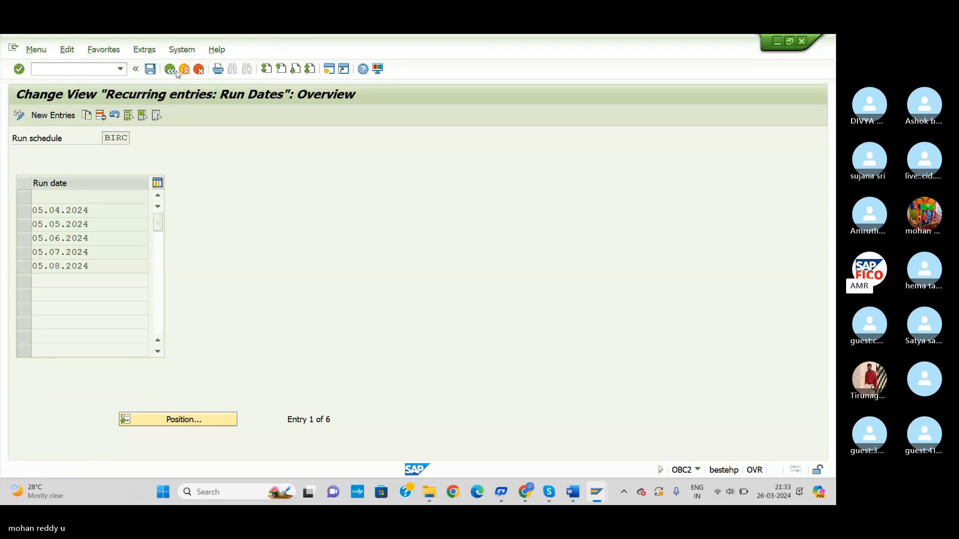
pyautogui.click(120, 68)
pyautogui.click(71, 81)
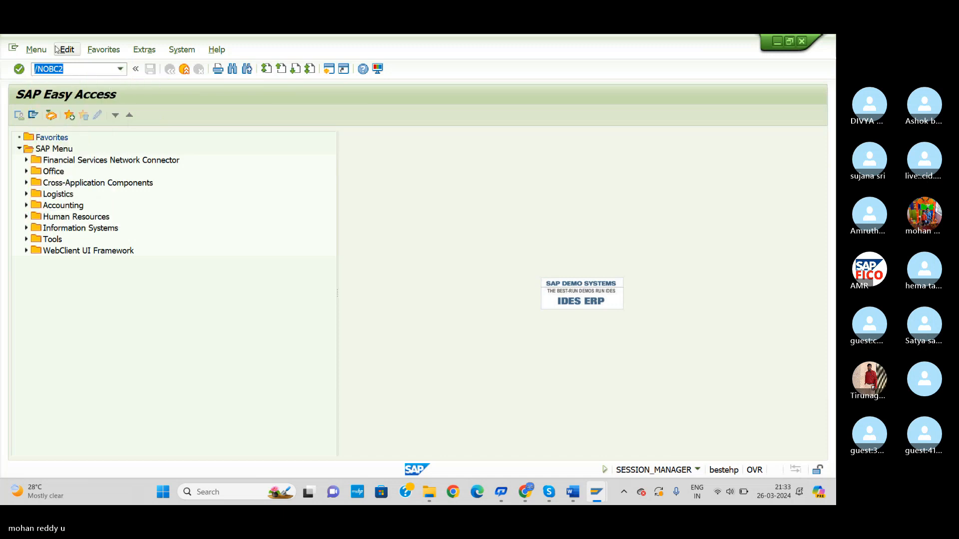
pyautogui.press('Return')
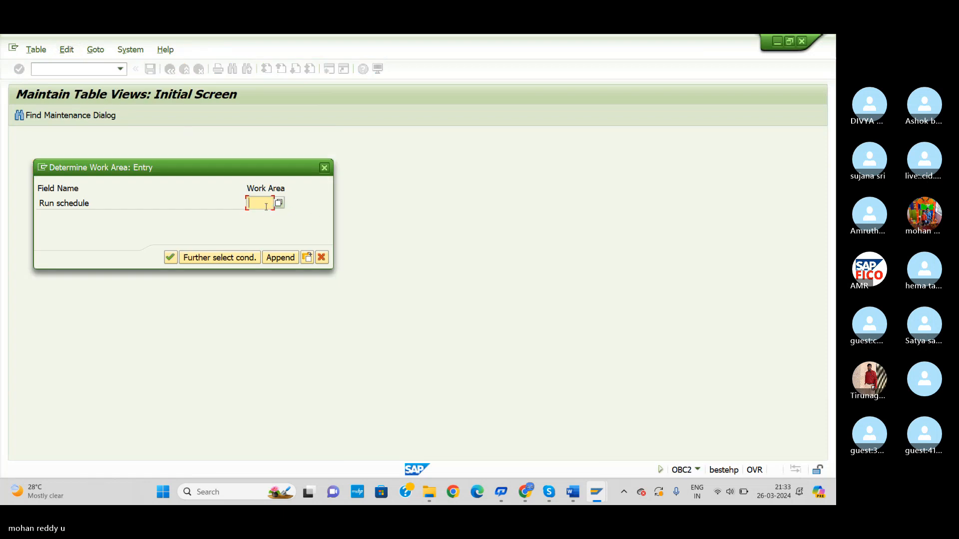
pyautogui.write('BIRC')
pyautogui.click(171, 258)
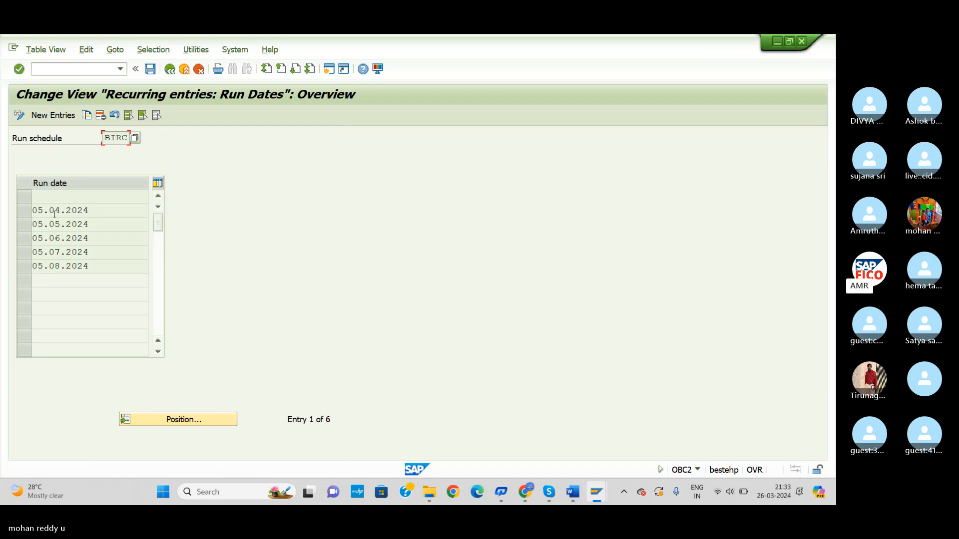
# Delete the blank run date row from schedule BIRC and save the change to customizing request DPKK900772
pyautogui.click(23, 198)
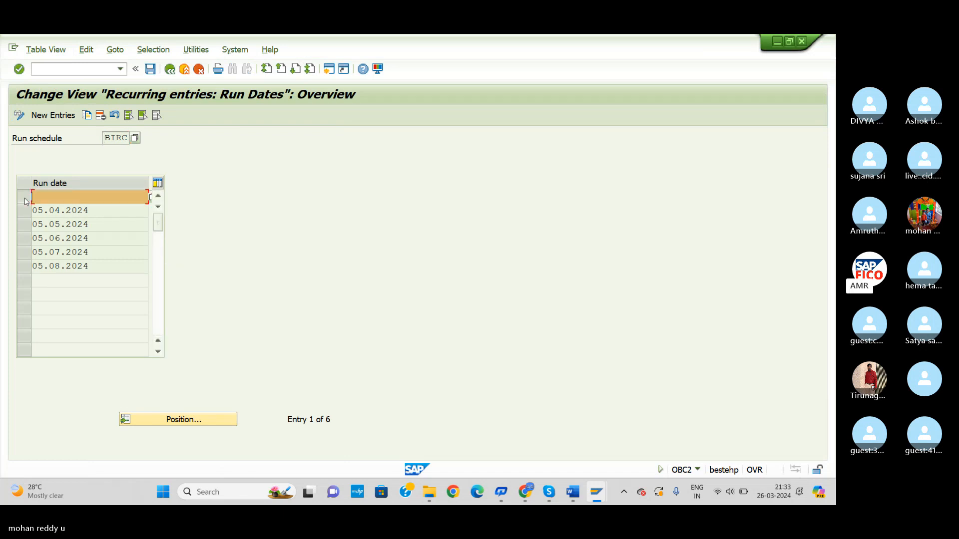
pyautogui.click(102, 114)
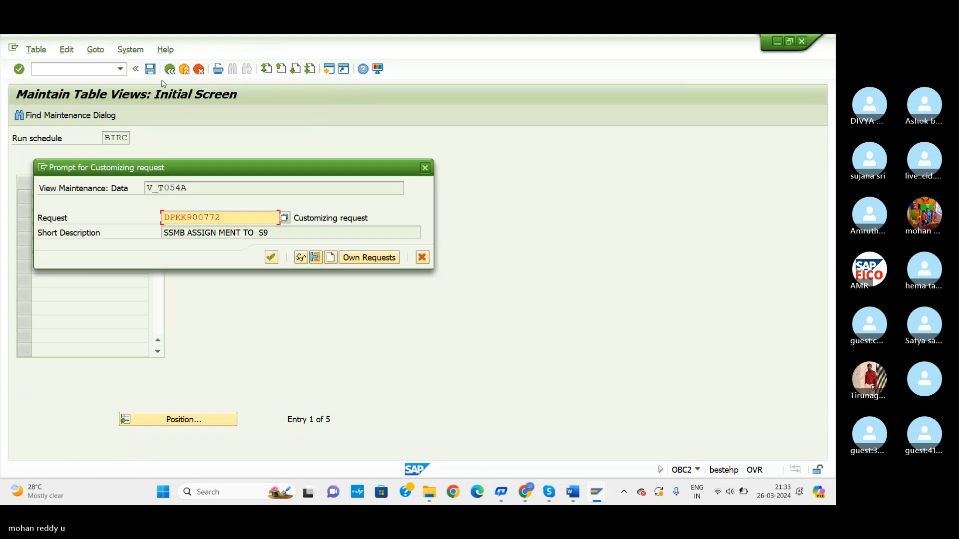
pyautogui.click(272, 258)
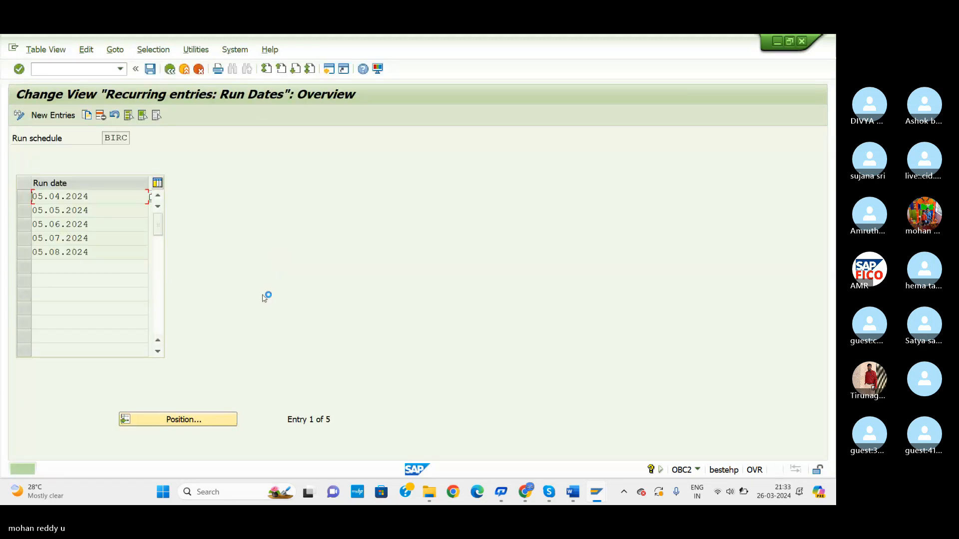
# Check the configuration list in the Word file Recurring Document, return to SAP and open FBN1 interval editing for company code BIRC
pyautogui.click(79, 68)
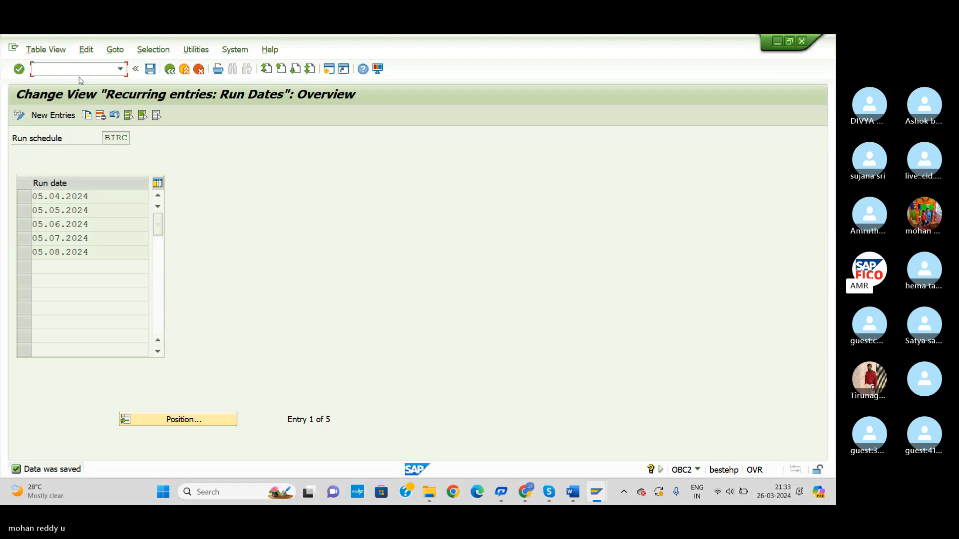
pyautogui.moveTo(572, 491)
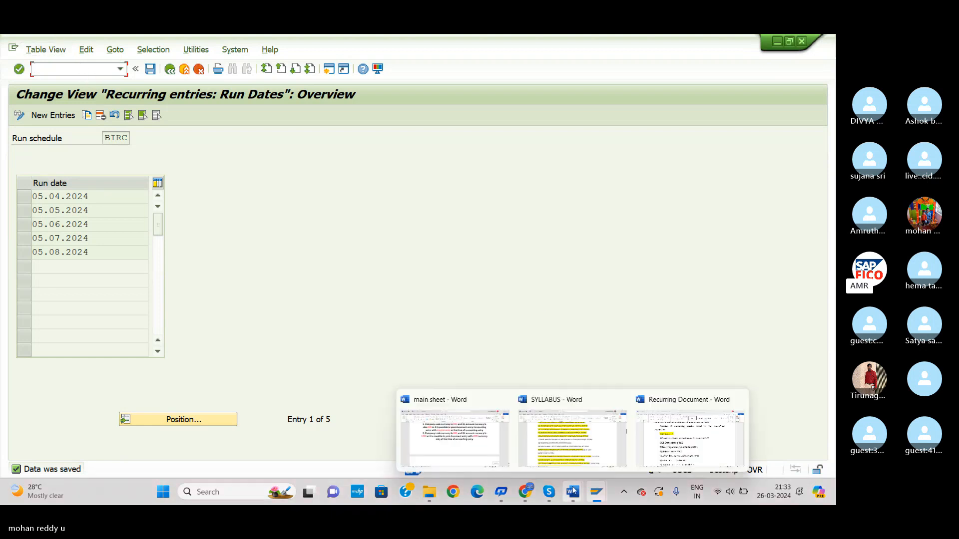
pyautogui.click(667, 456)
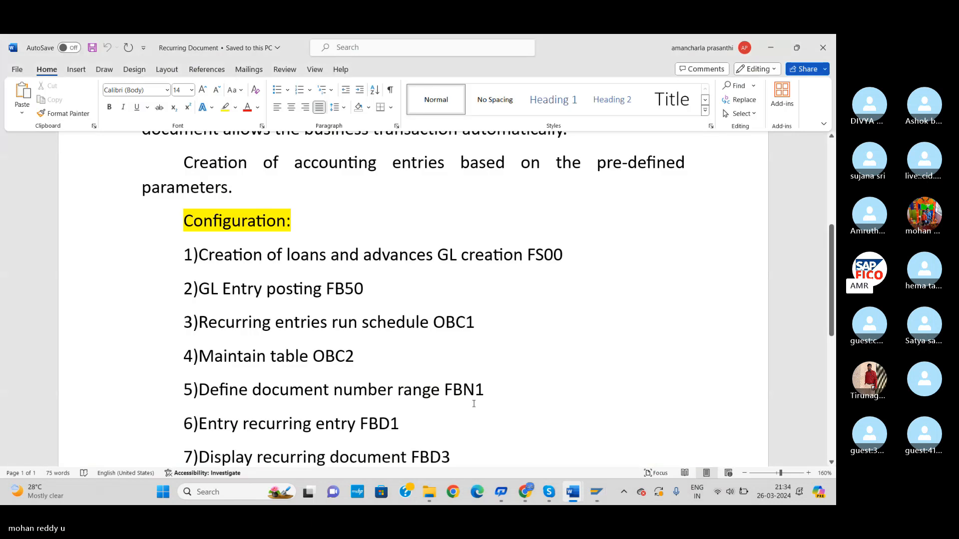
pyautogui.hotkey('alt', 'Tab')
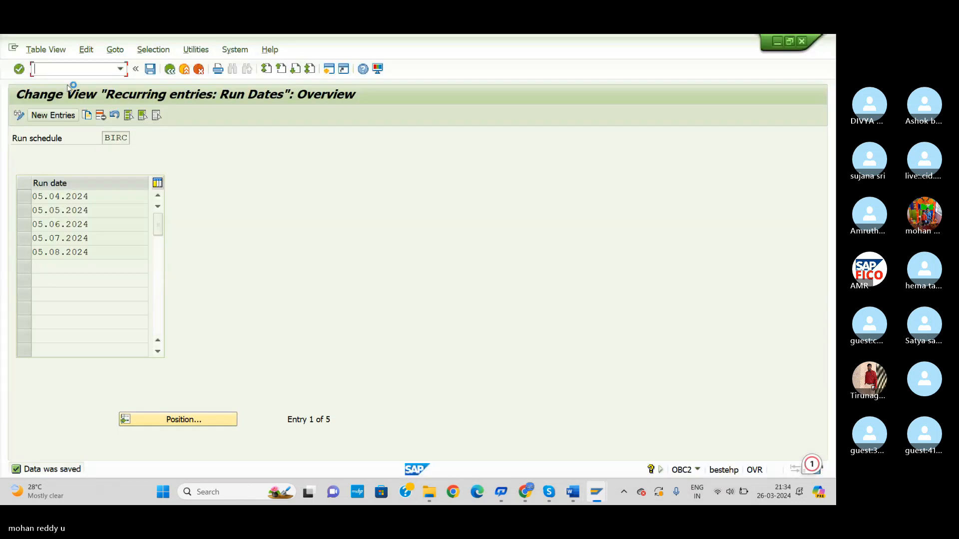
pyautogui.write('/N')
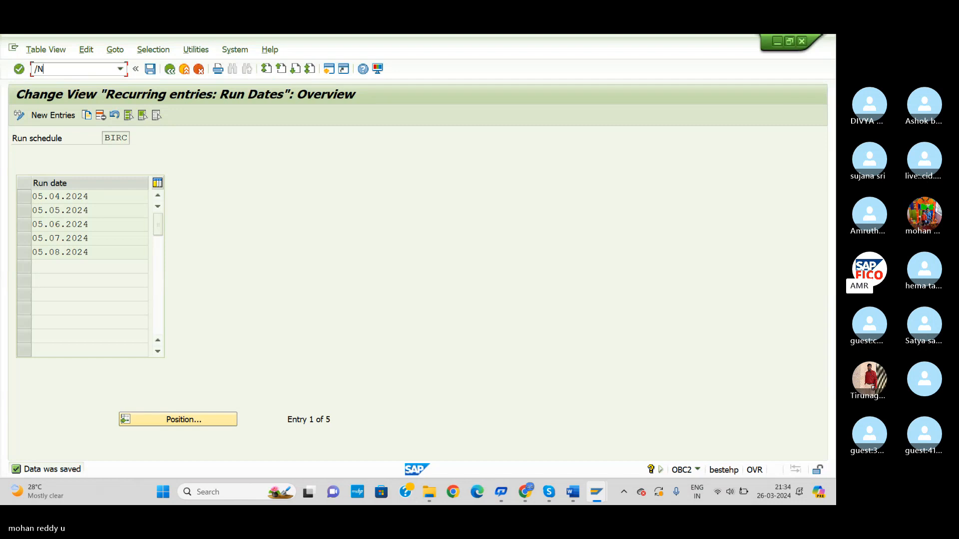
pyautogui.write('FBN1')
pyautogui.press('Return')
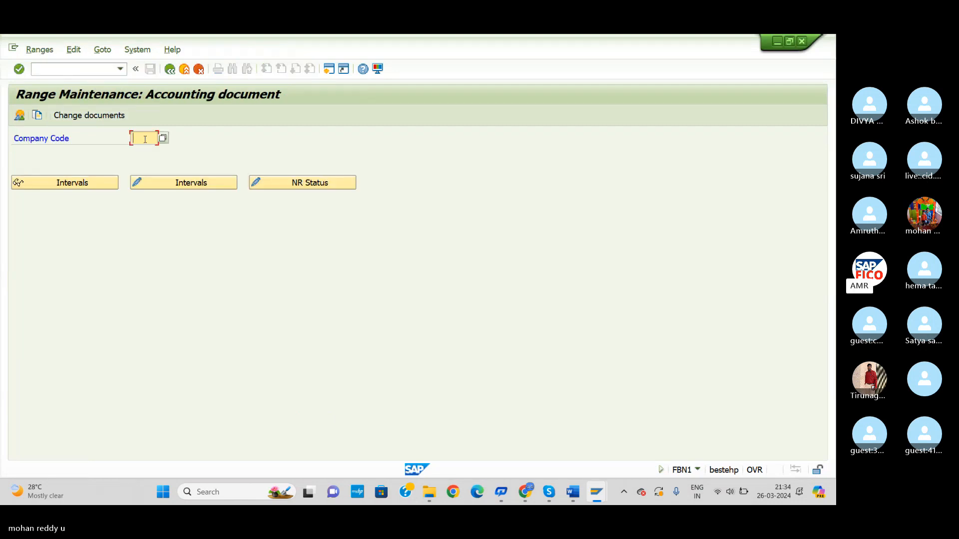
pyautogui.write('BIRC')
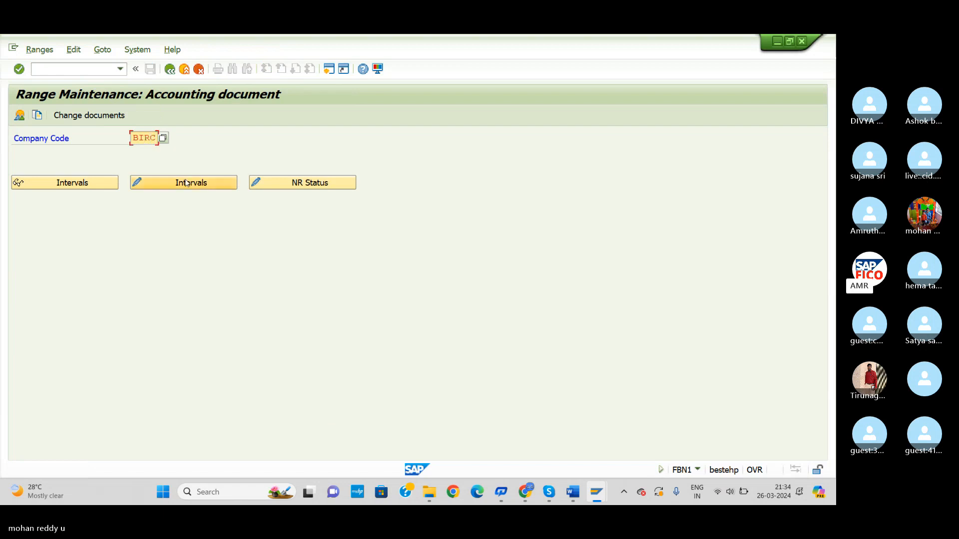
pyautogui.click(186, 183)
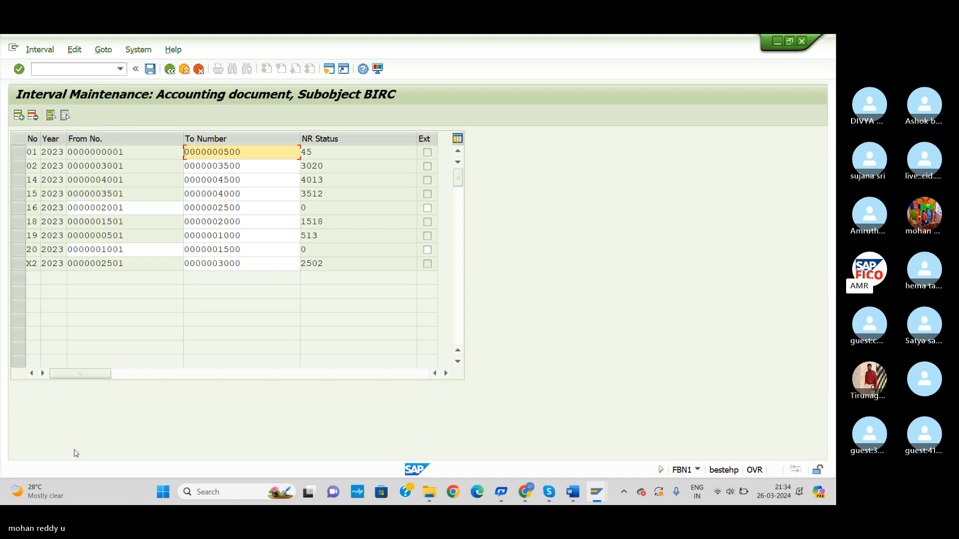
# Add number range interval X1 for year 2024 from 4501 to 5000 and save it, accepting the transport notice
pyautogui.click(19, 116)
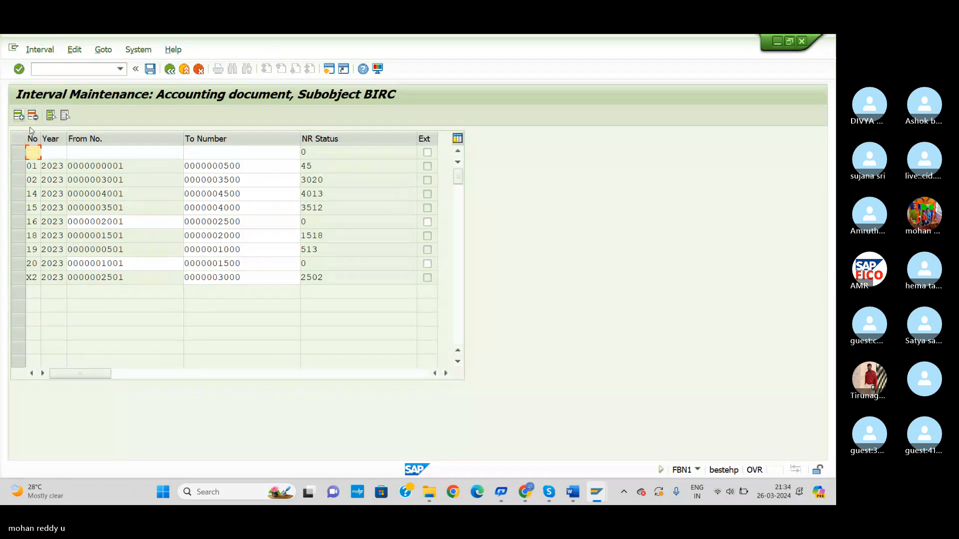
pyautogui.write('X1')
pyautogui.click(48, 154)
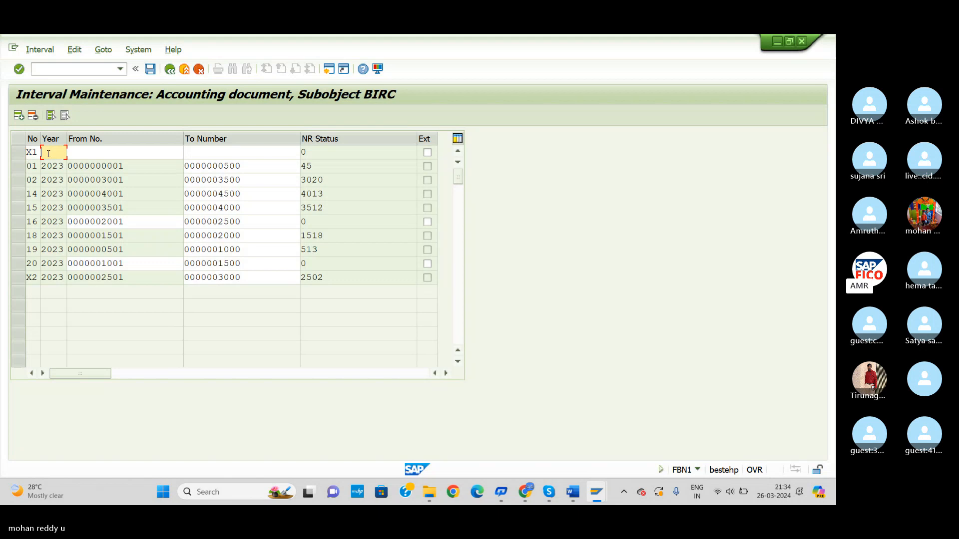
pyautogui.write('2024')
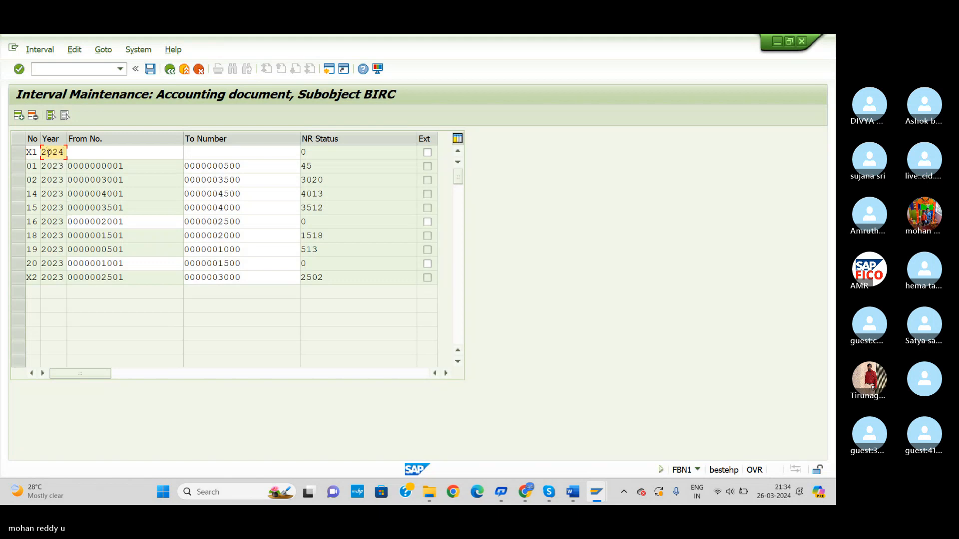
pyautogui.click(96, 157)
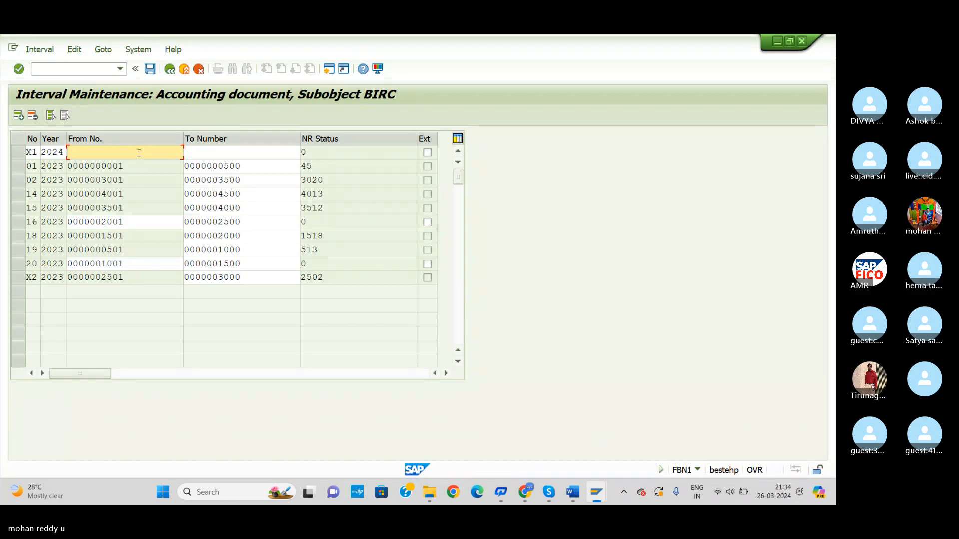
pyautogui.write('4501')
pyautogui.click(243, 151)
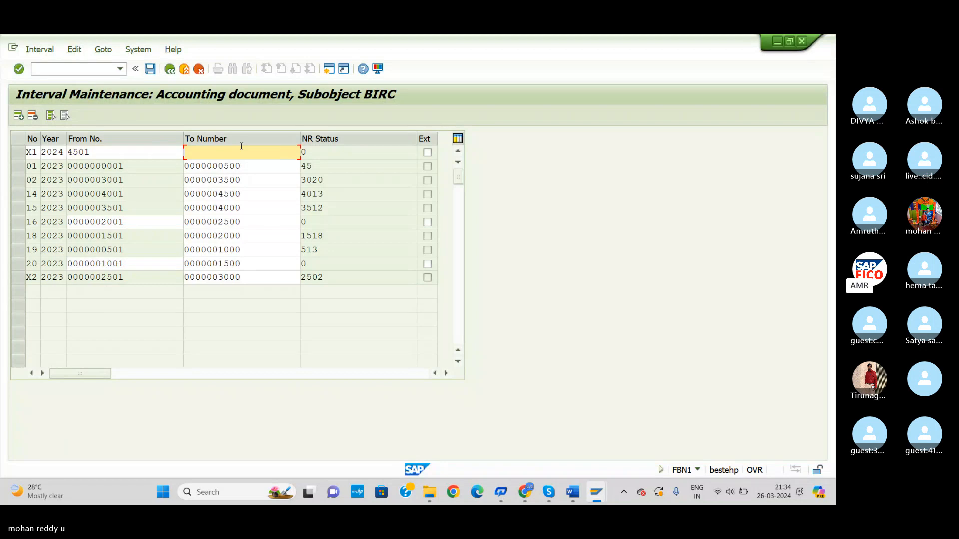
pyautogui.write('5000')
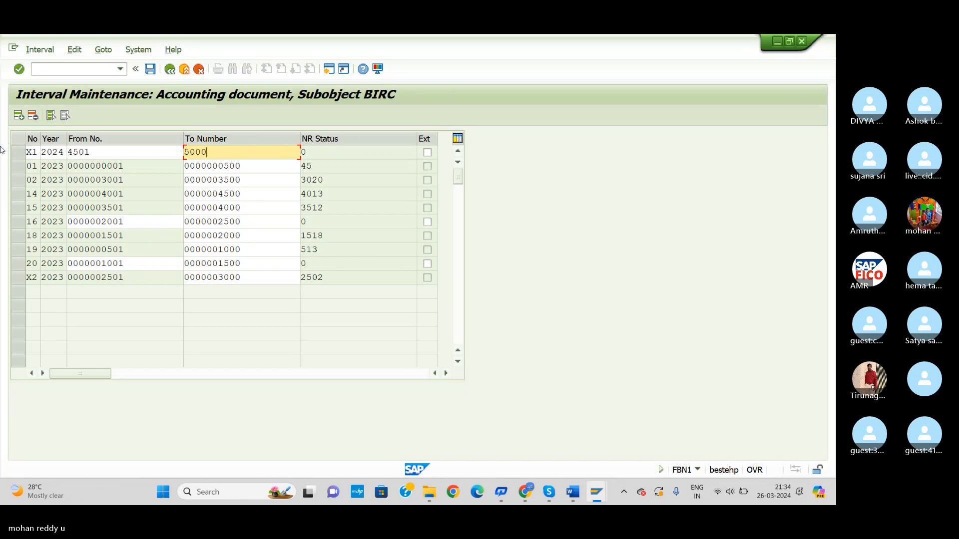
pyautogui.press('Return')
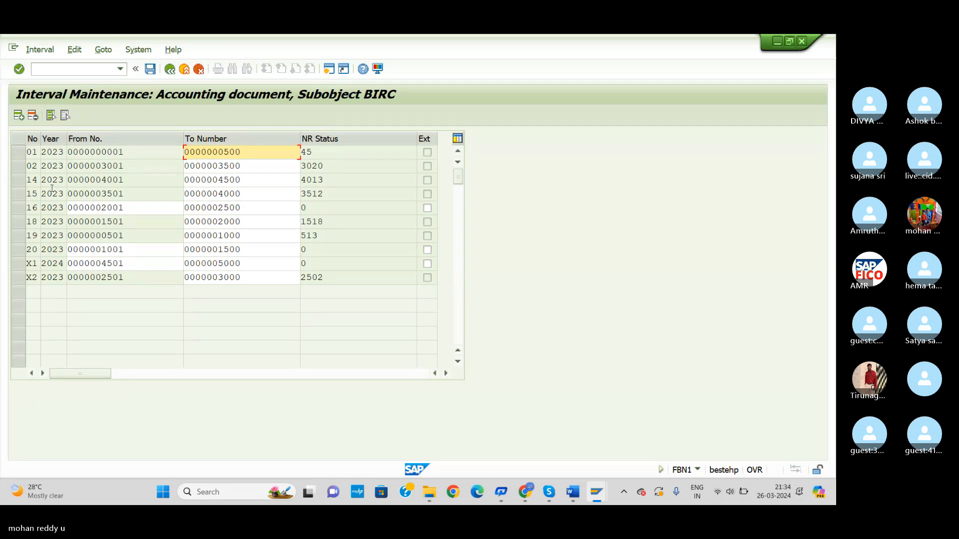
pyautogui.click(149, 68)
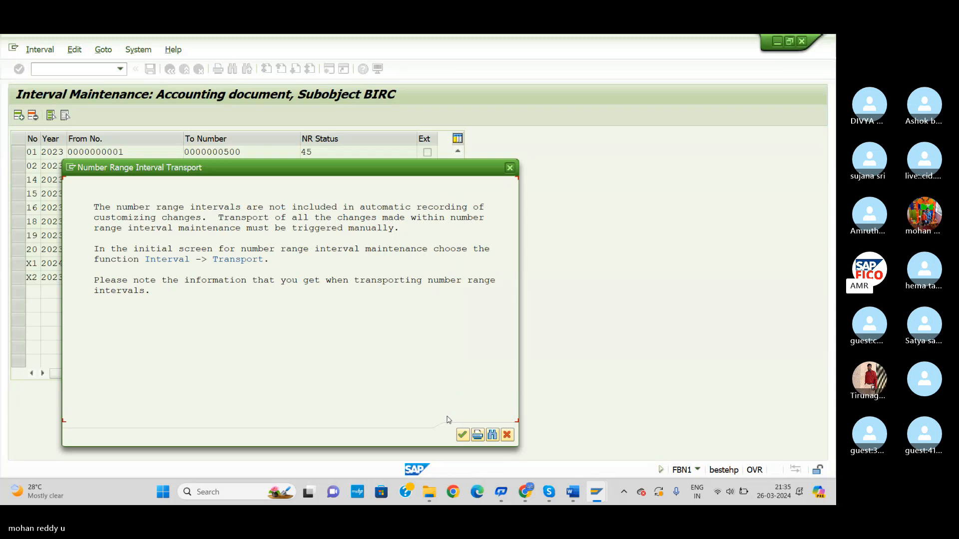
pyautogui.click(463, 435)
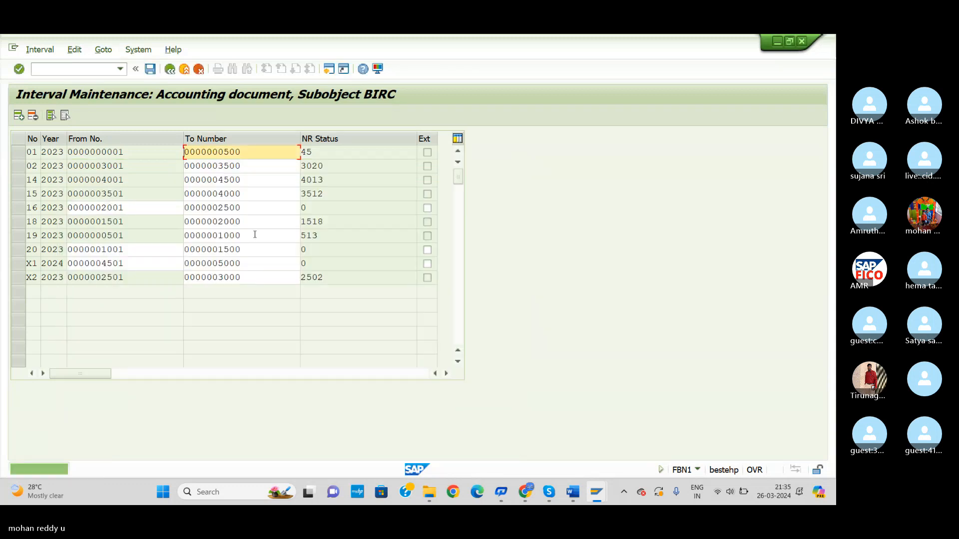
# Add a second X1 interval for year 2023 from 5001 to 5500 and save the changes
pyautogui.click(19, 115)
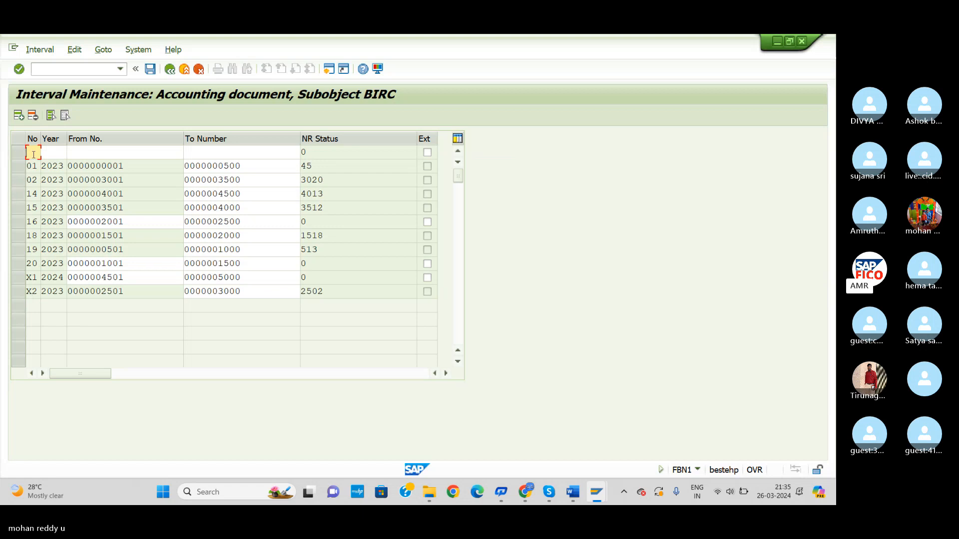
pyautogui.write('X1')
pyautogui.click(53, 151)
pyautogui.write('2023')
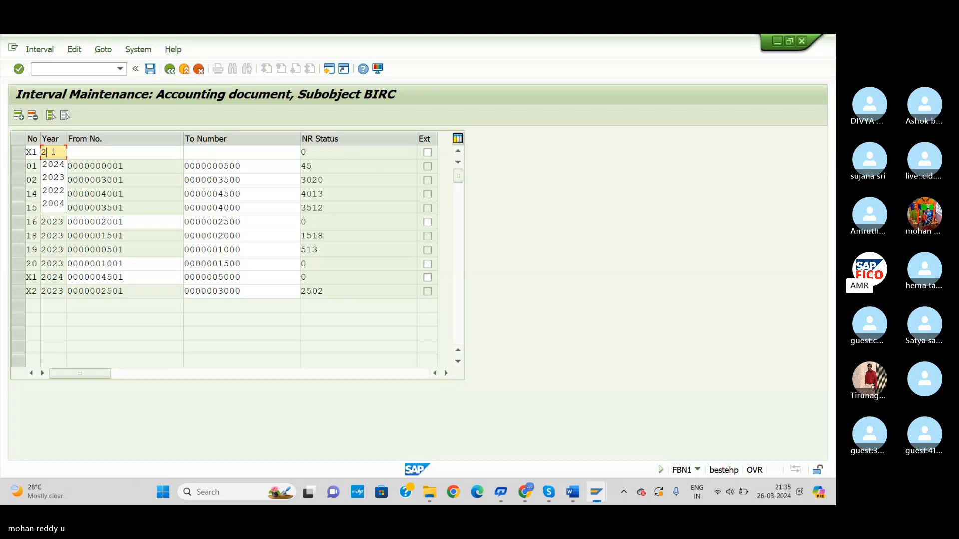
pyautogui.click(93, 151)
pyautogui.write('5000')
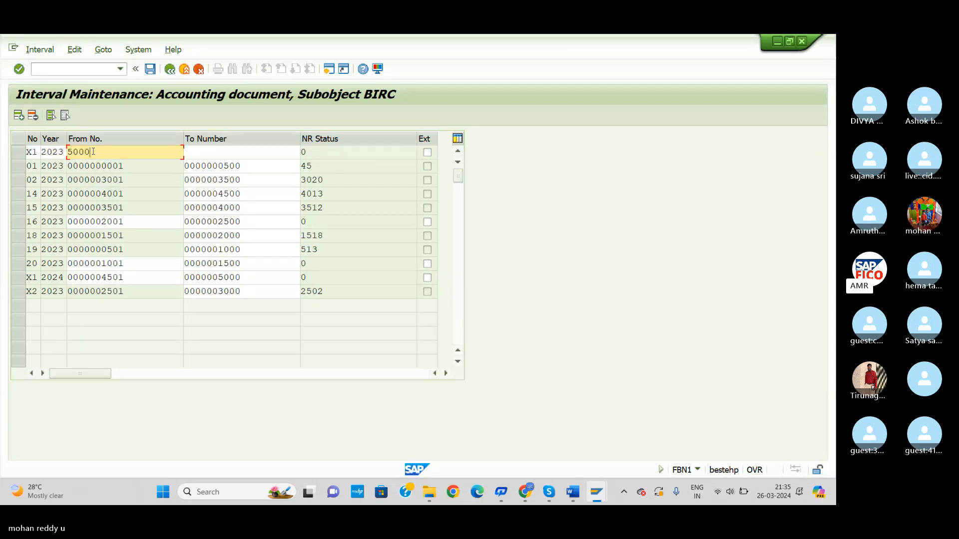
pyautogui.press('BackSpace')
pyautogui.write('1')
pyautogui.click(248, 157)
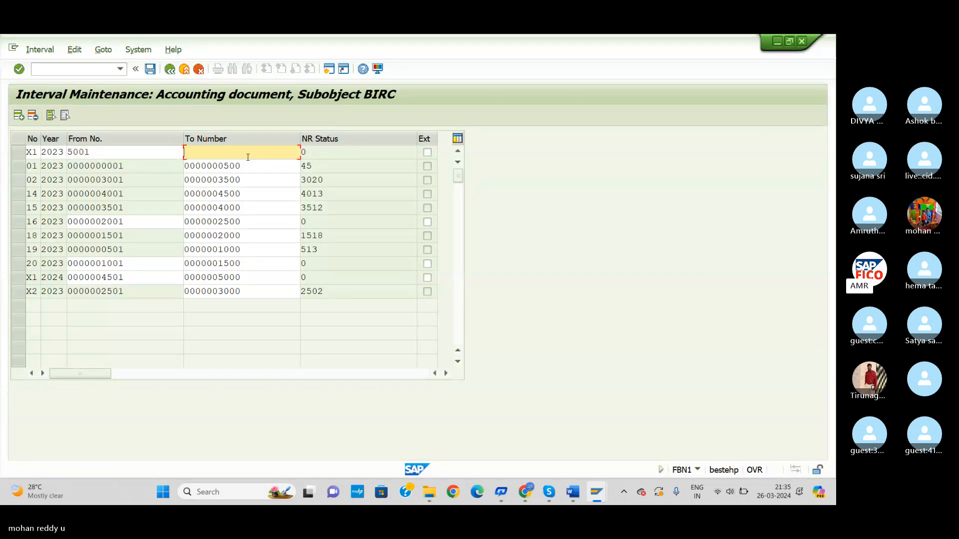
pyautogui.write('5500')
pyautogui.press('Return')
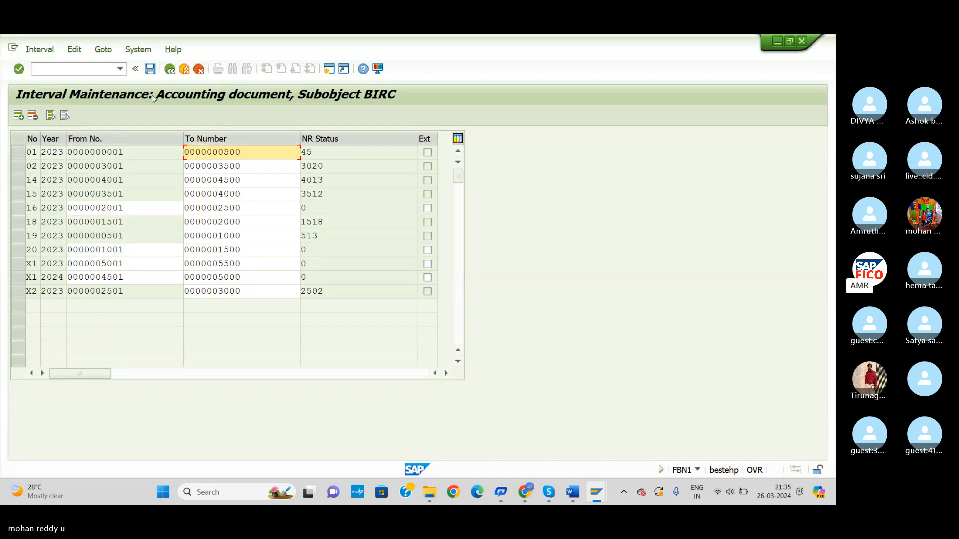
pyautogui.click(150, 70)
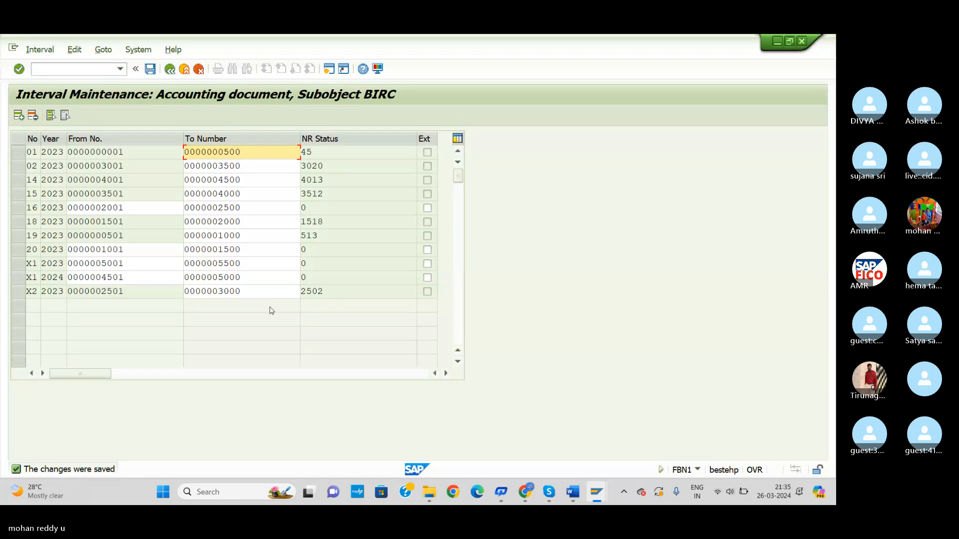
# Consult the configuration list in Word for the recurring entry step, switch back to SAP and open transaction FBD1
pyautogui.hotkey('alt', 'Tab')
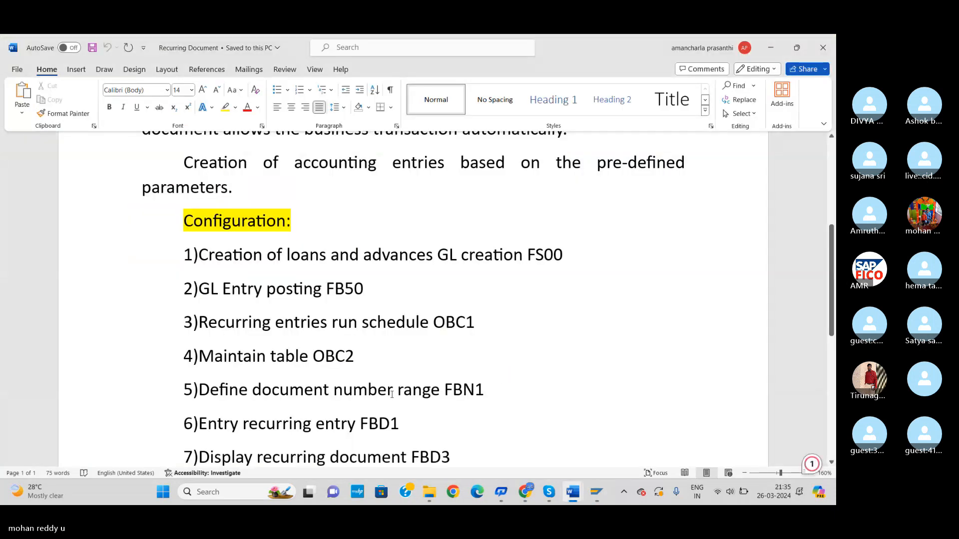
pyautogui.scroll(-1, 304, 363)
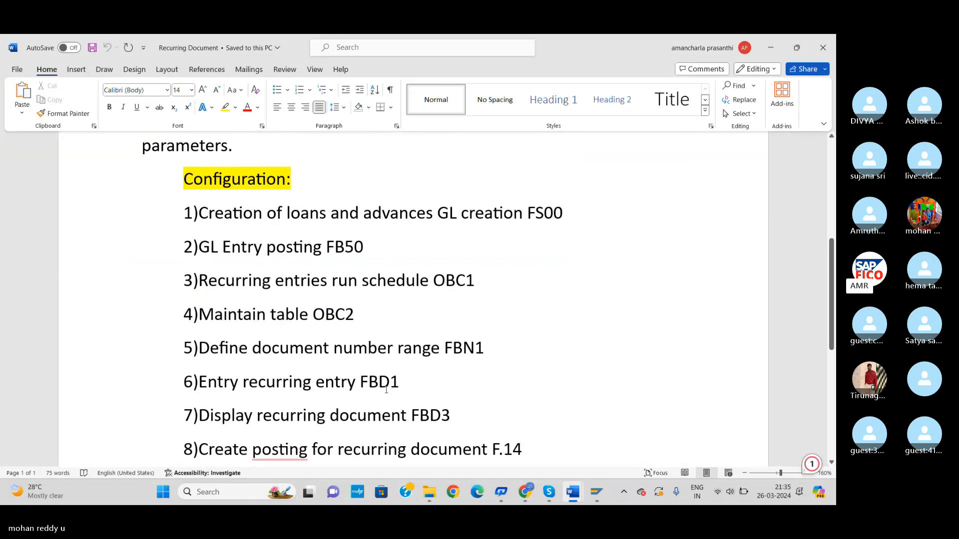
pyautogui.hotkey('alt', 'Tab')
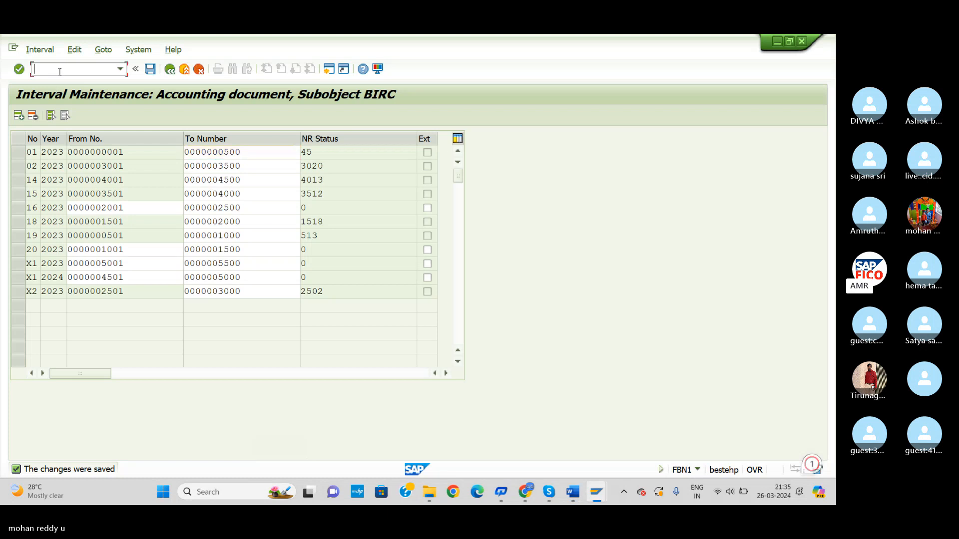
pyautogui.write('/NF')
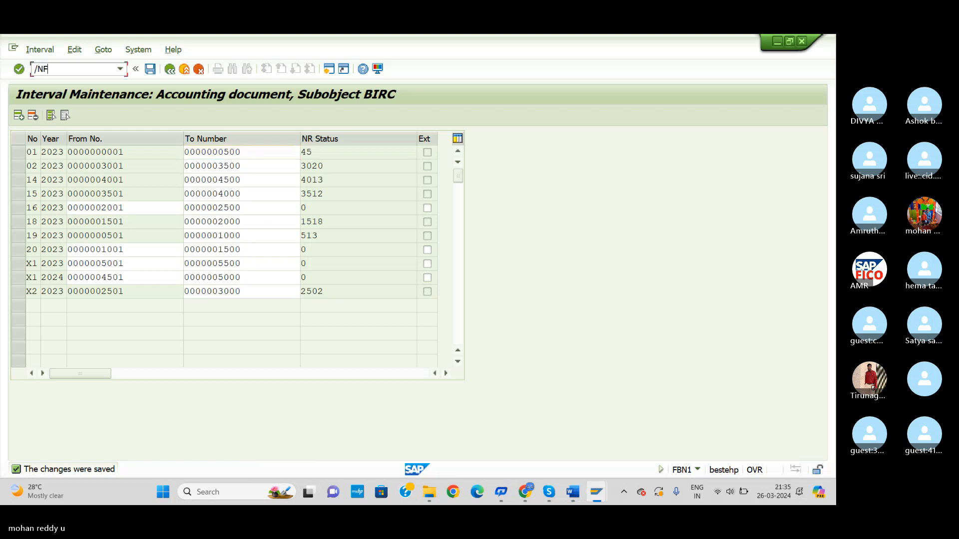
pyautogui.hotkey('alt', 'Tab')
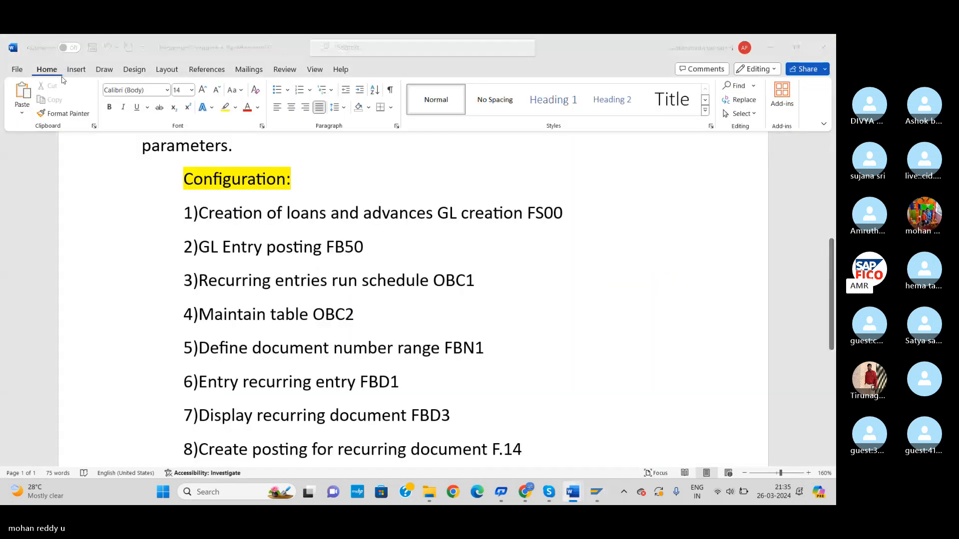
pyautogui.hotkey('alt', 'Tab')
pyautogui.click(57, 68)
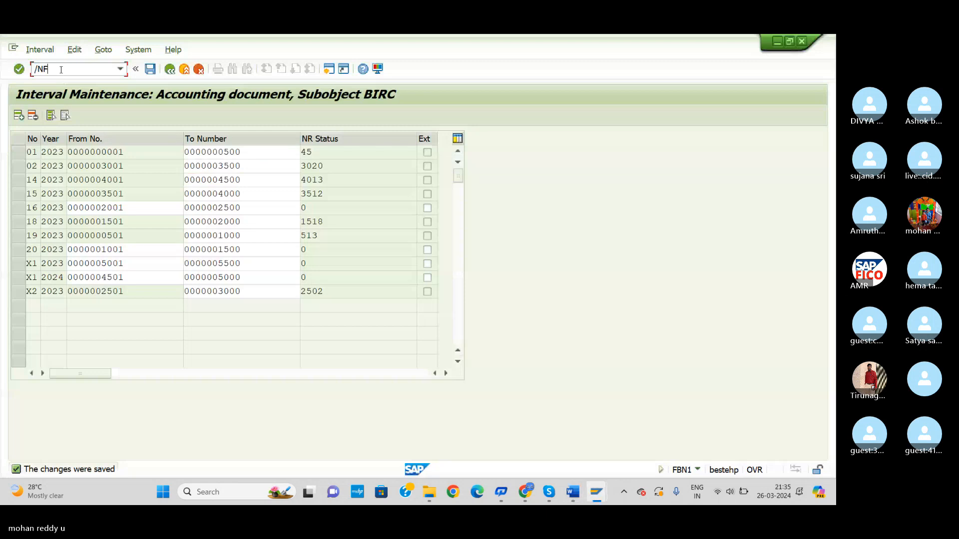
pyautogui.write('BD1')
pyautogui.press('Return')
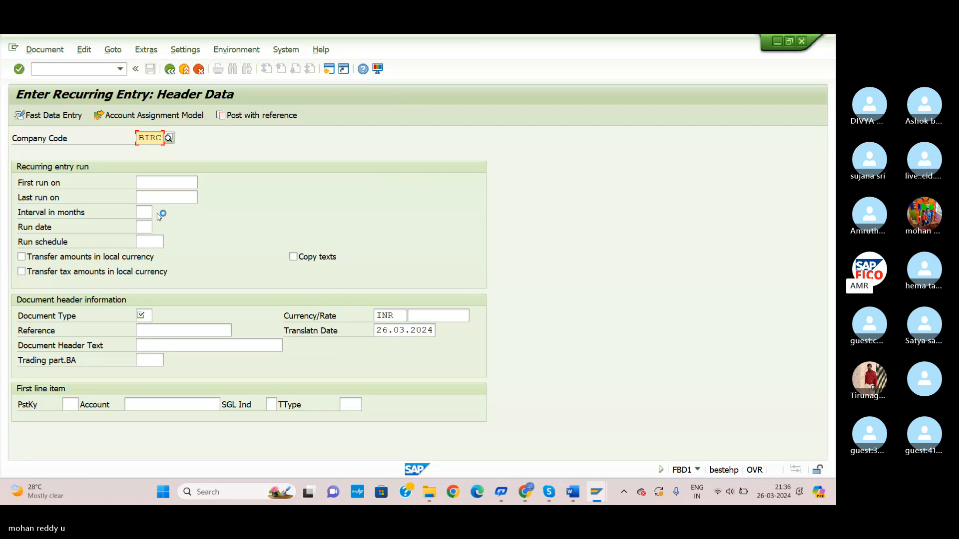
# Set the recurring entry's first run to 05.04.2024 and its last run to 05.08.2024
pyautogui.click(165, 184)
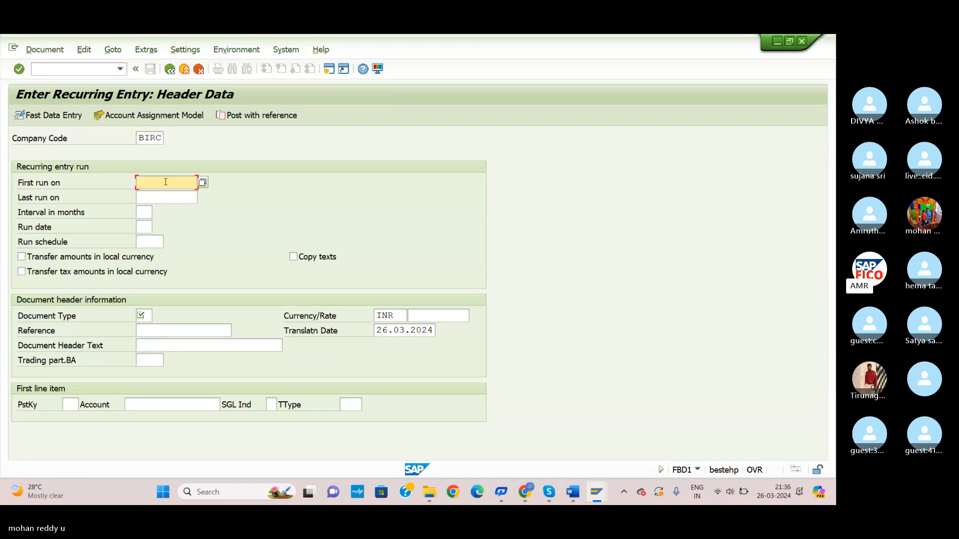
pyautogui.write('05.04.2024')
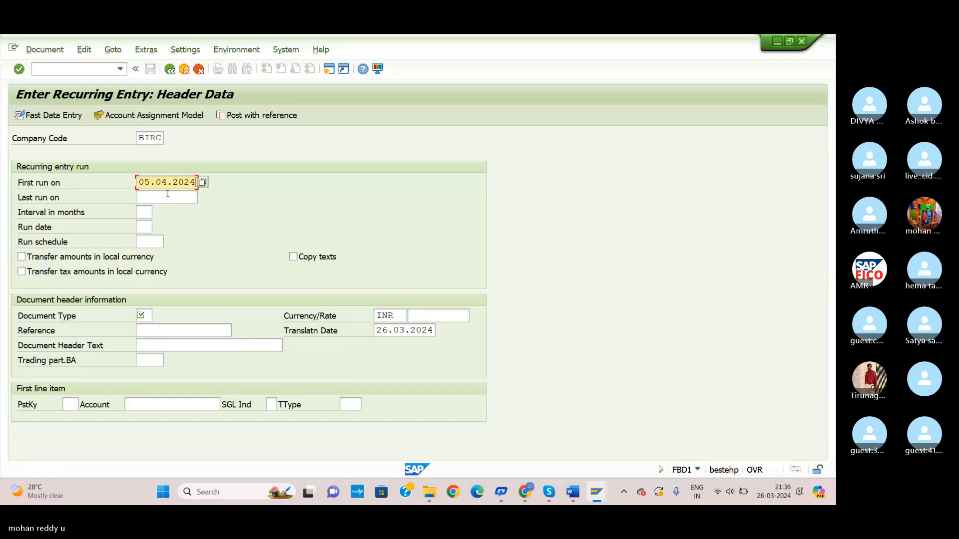
pyautogui.click(167, 197)
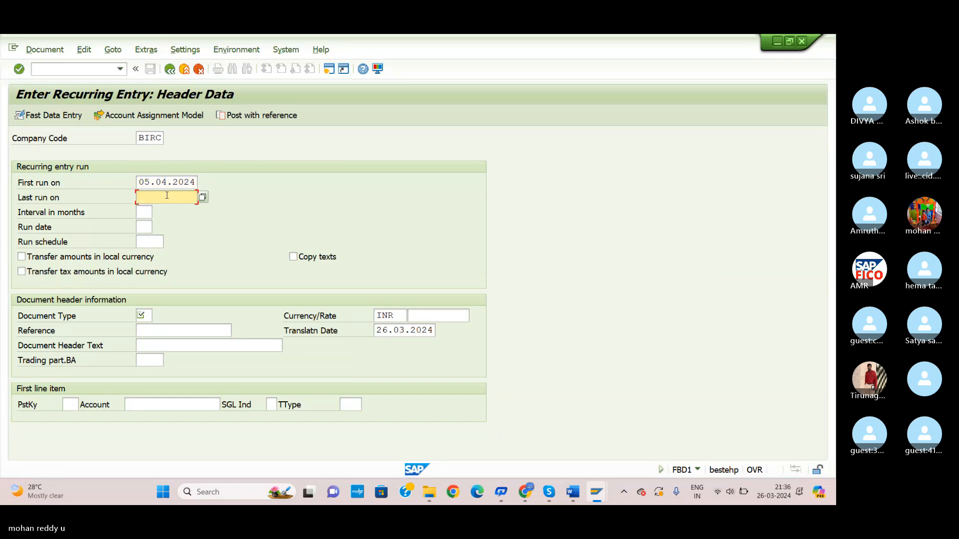
pyautogui.write('05.')
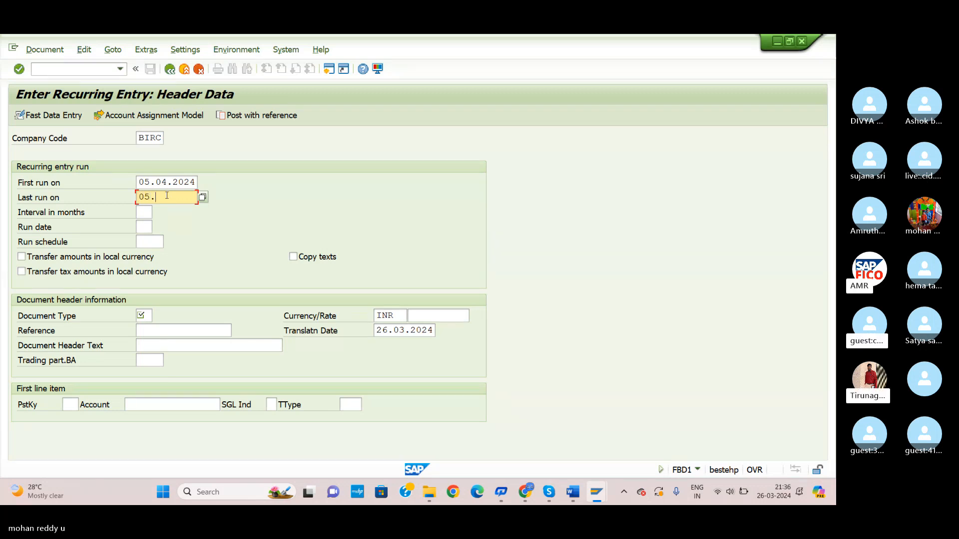
pyautogui.write('08.2024')
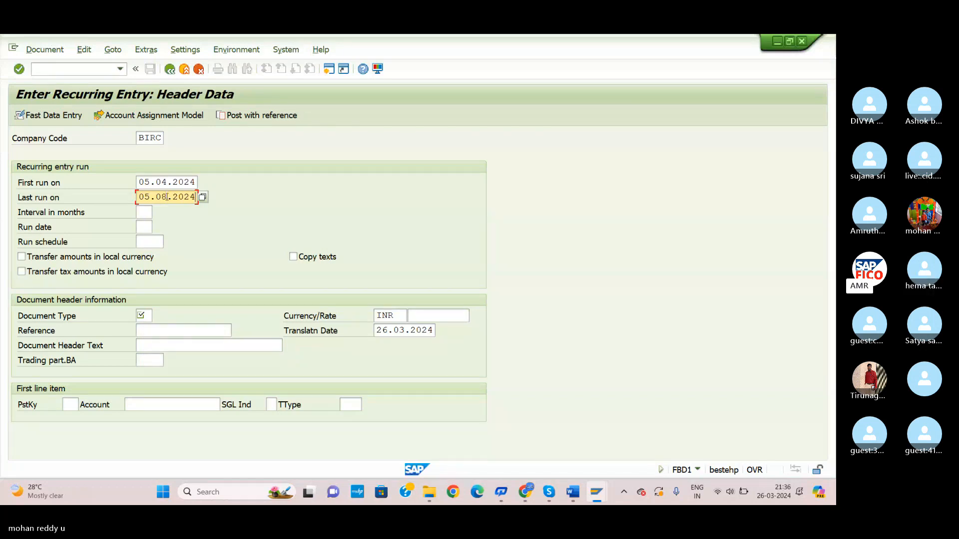
pyautogui.click(145, 227)
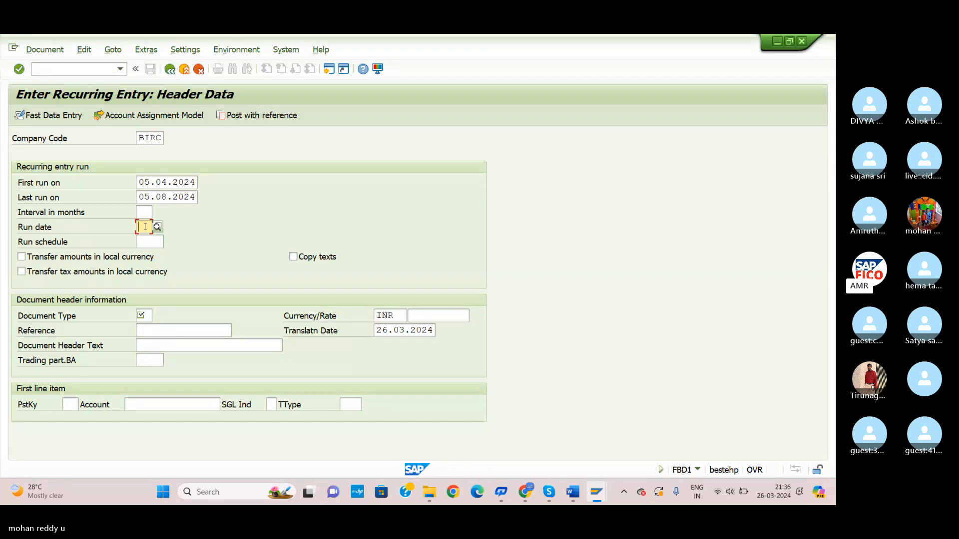
pyautogui.write('BIR')
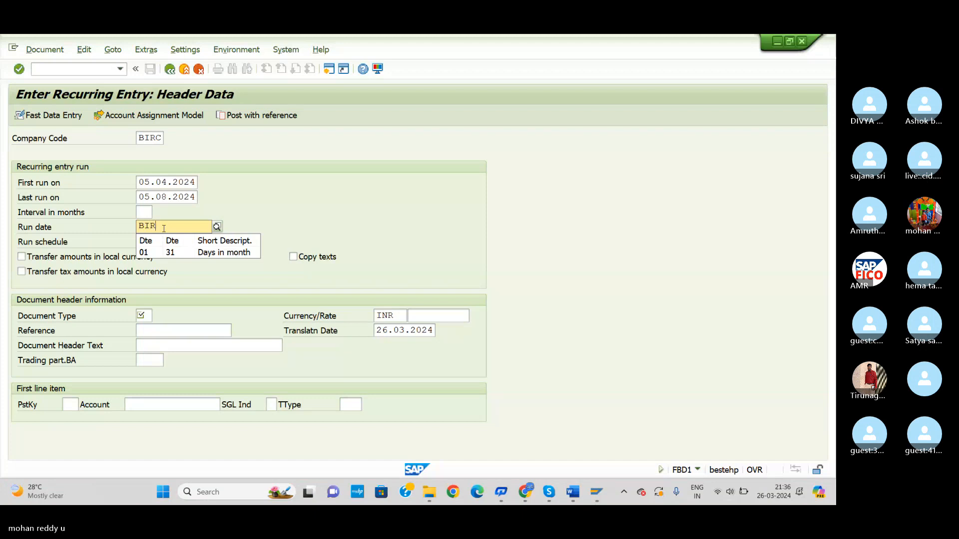
pyautogui.press('BackSpace')
pyautogui.press('BackSpace')
pyautogui.press('BackSpace')
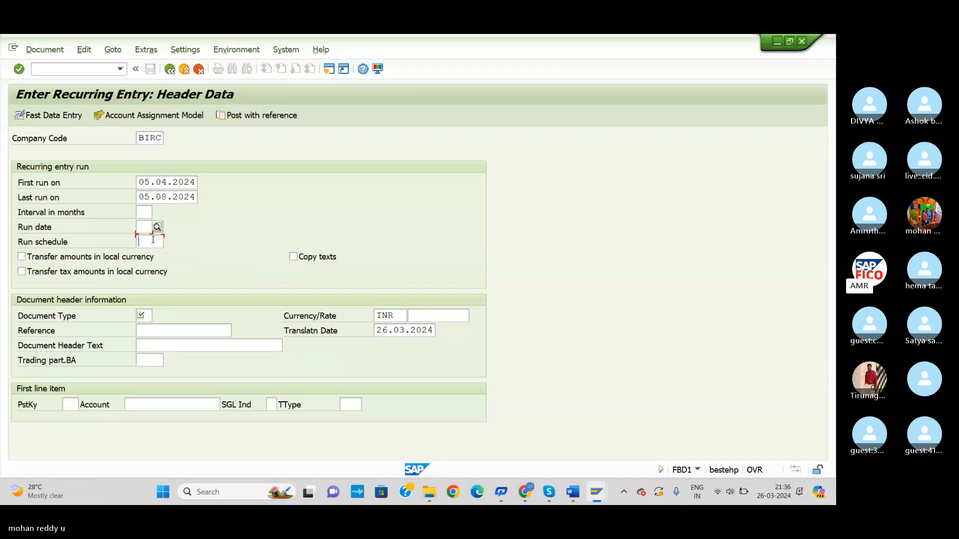
# Set the run schedule to BIRC and the document type to SA, and try to proceed to fast data entry
pyautogui.click(144, 242)
pyautogui.write('BIR')
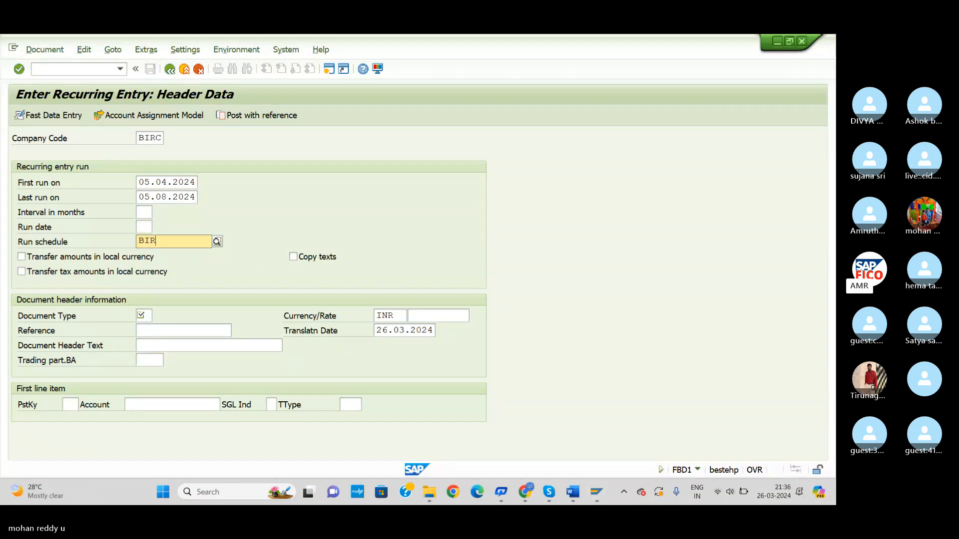
pyautogui.click(213, 269)
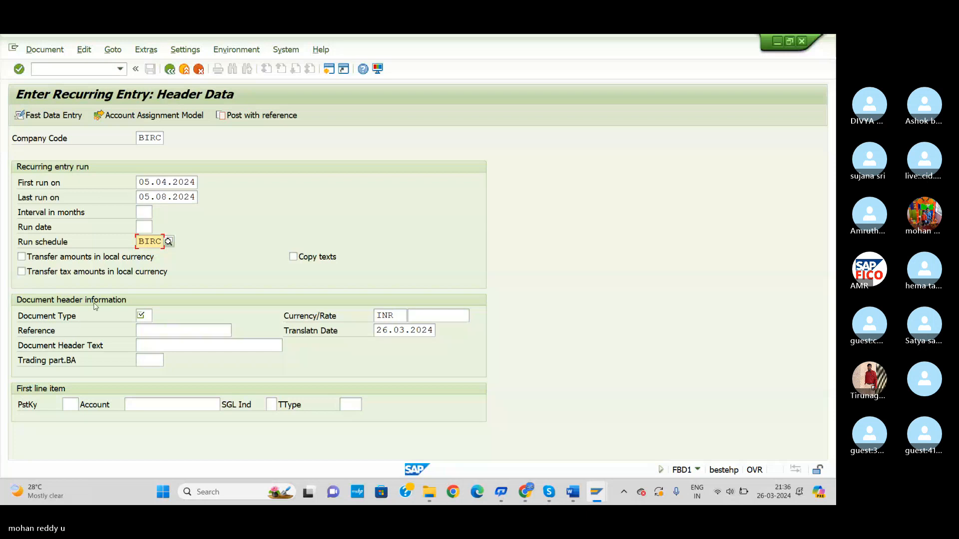
pyautogui.click(143, 315)
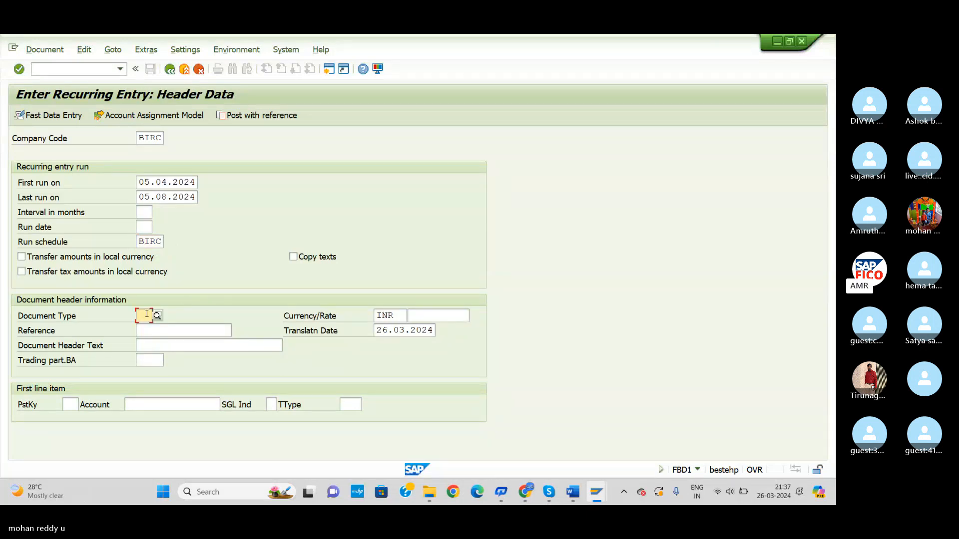
pyautogui.write('SA')
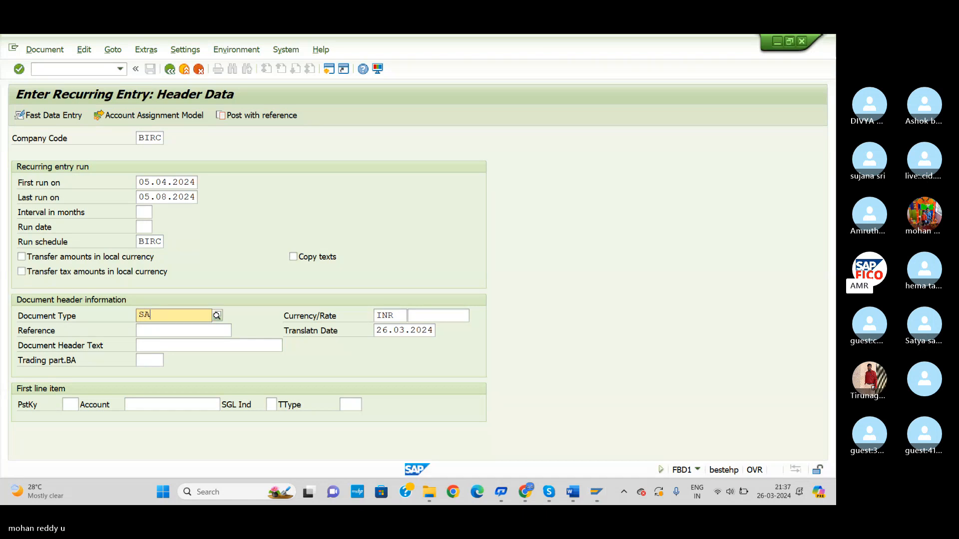
pyautogui.click(178, 343)
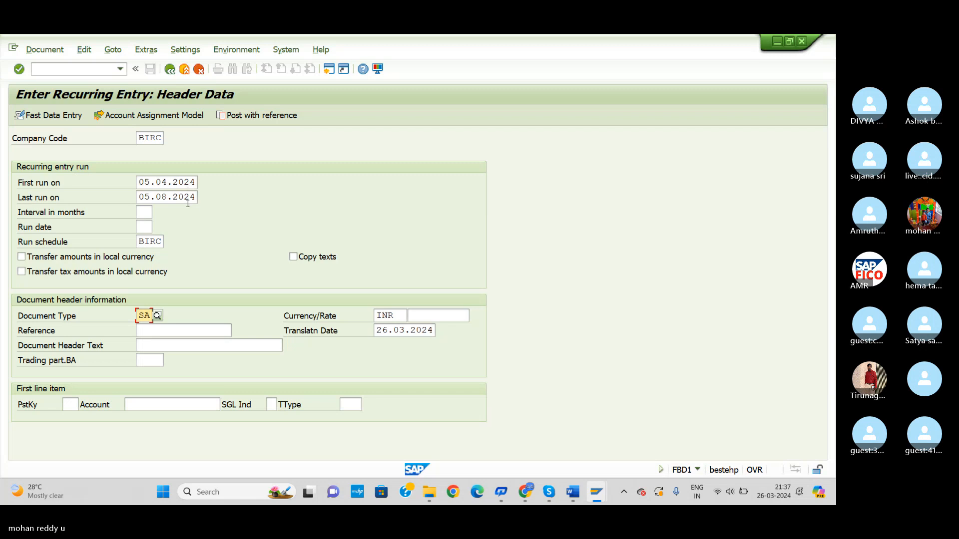
pyautogui.click(54, 120)
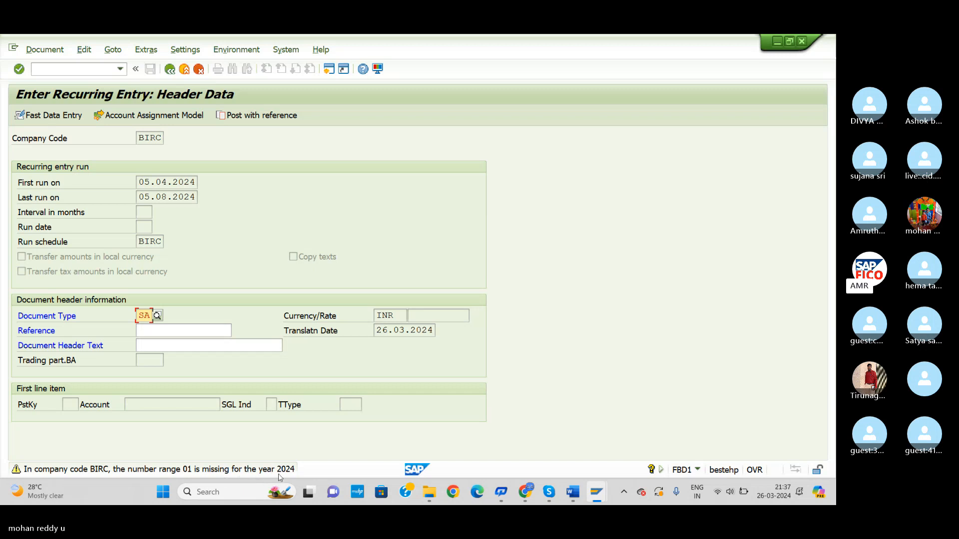
# Open transaction FBN1 in a new session and open the number range intervals of company code BIRC for editing
pyautogui.click(328, 70)
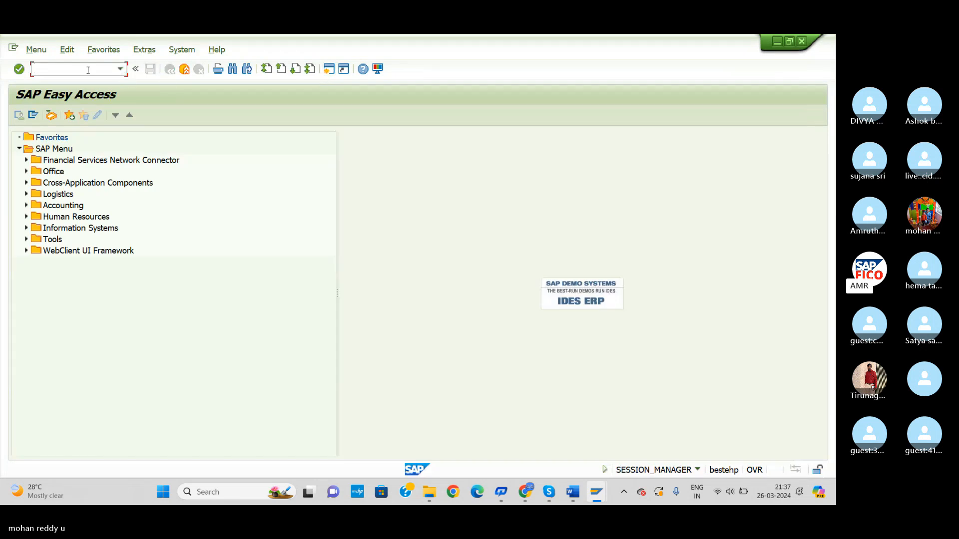
pyautogui.write('FBN1')
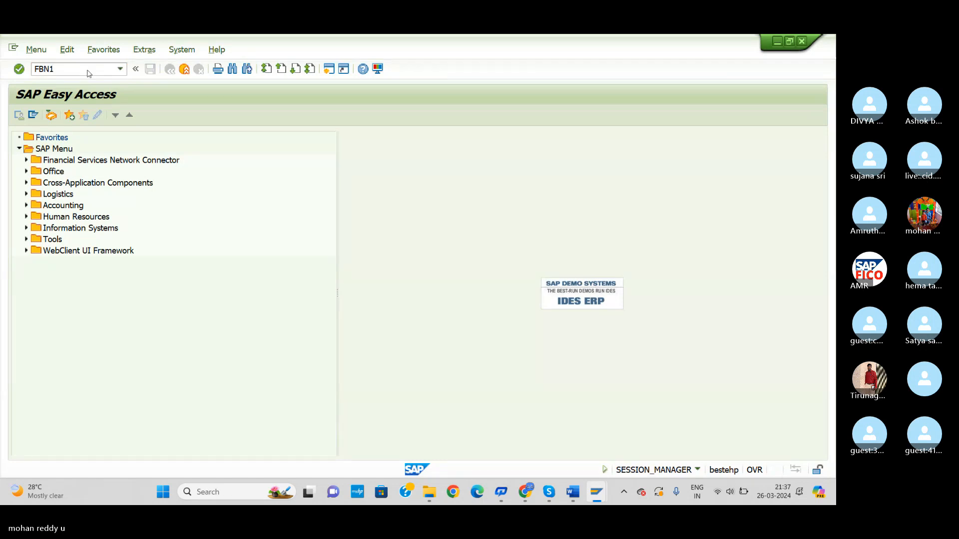
pyautogui.press('Return')
pyautogui.write('BIRC')
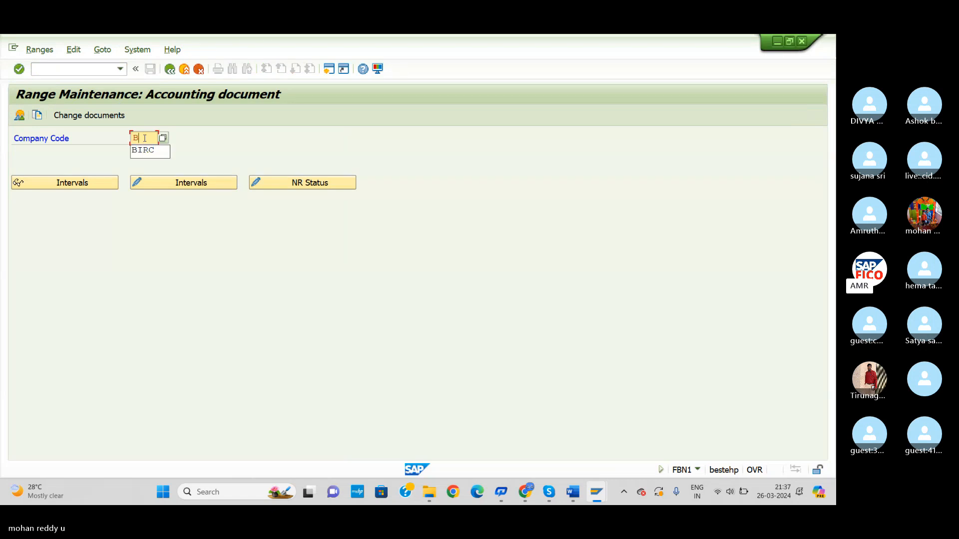
pyautogui.click(178, 181)
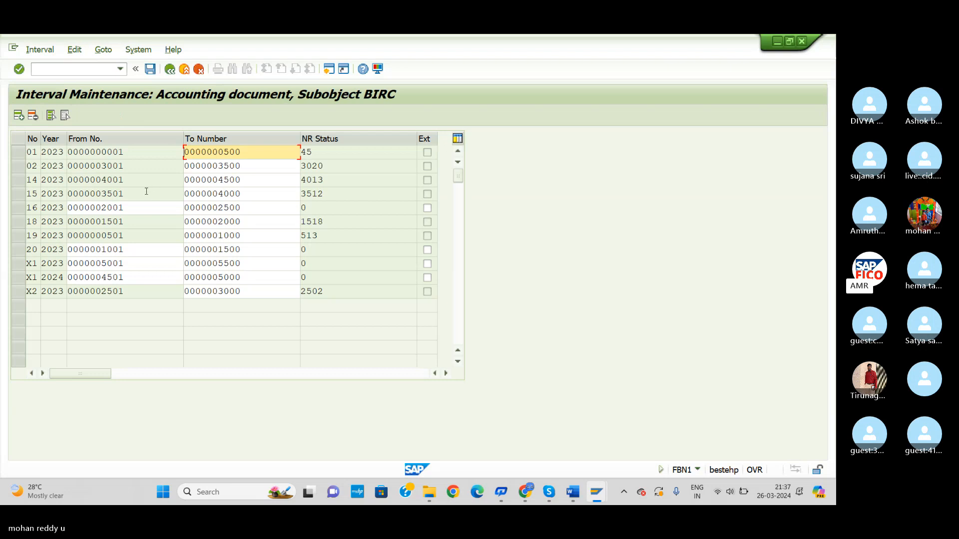
# Add number range interval 01 for year 2024 from 5501 to 6000 and save it, accepting the transport notice
pyautogui.click(18, 115)
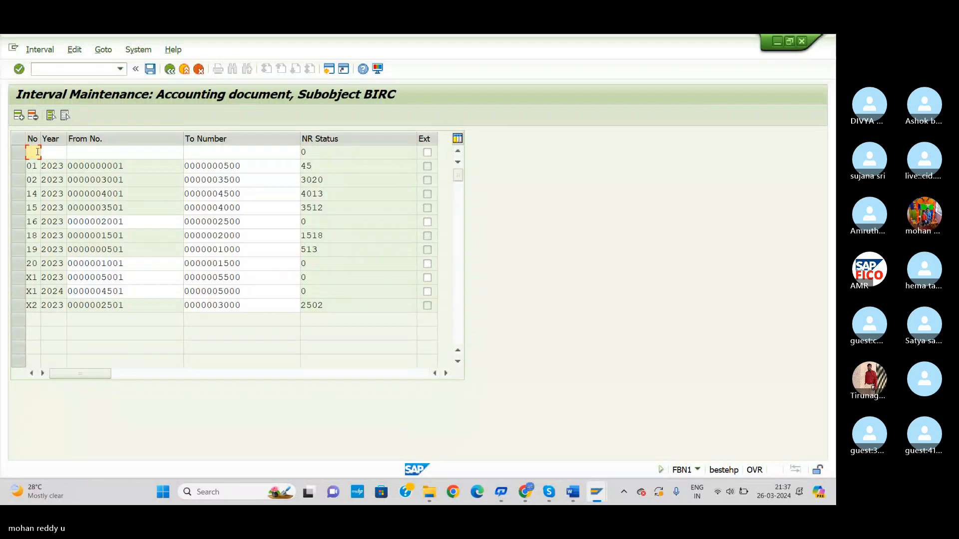
pyautogui.write('01')
pyautogui.click(52, 158)
pyautogui.write('2024')
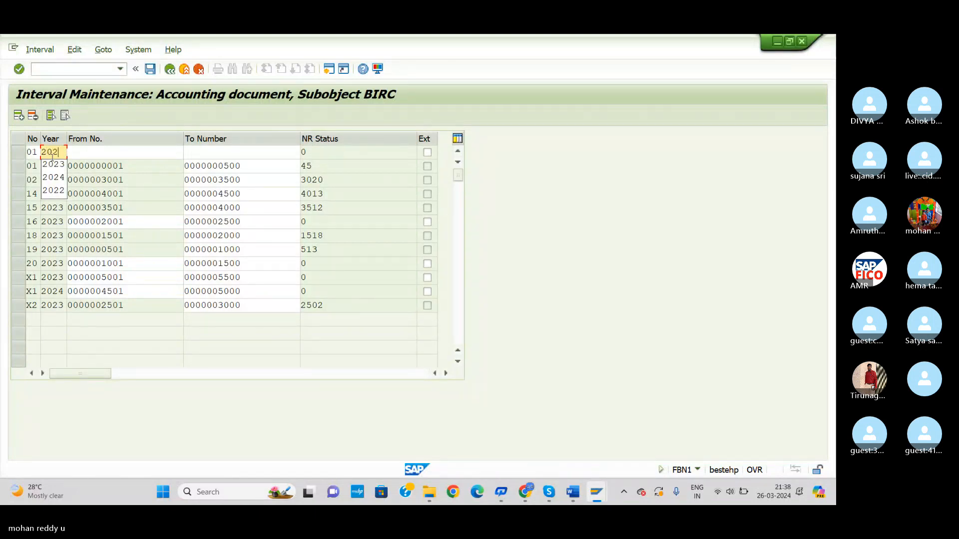
pyautogui.click(115, 152)
pyautogui.write('55')
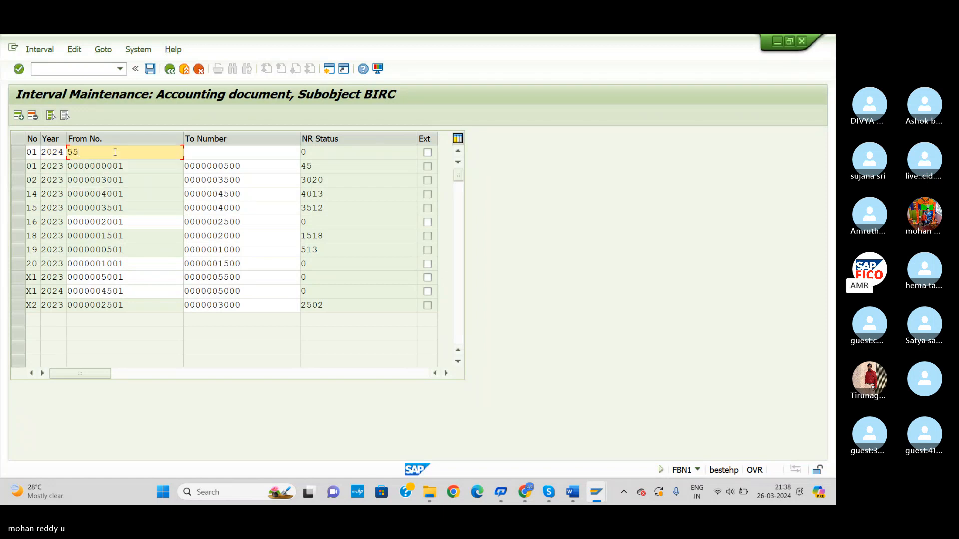
pyautogui.write('01')
pyautogui.click(240, 152)
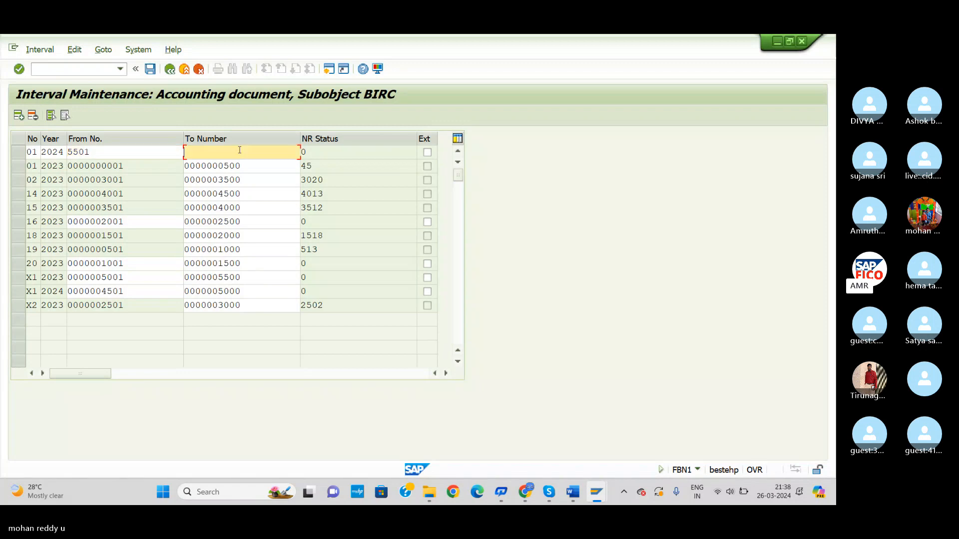
pyautogui.write('6000')
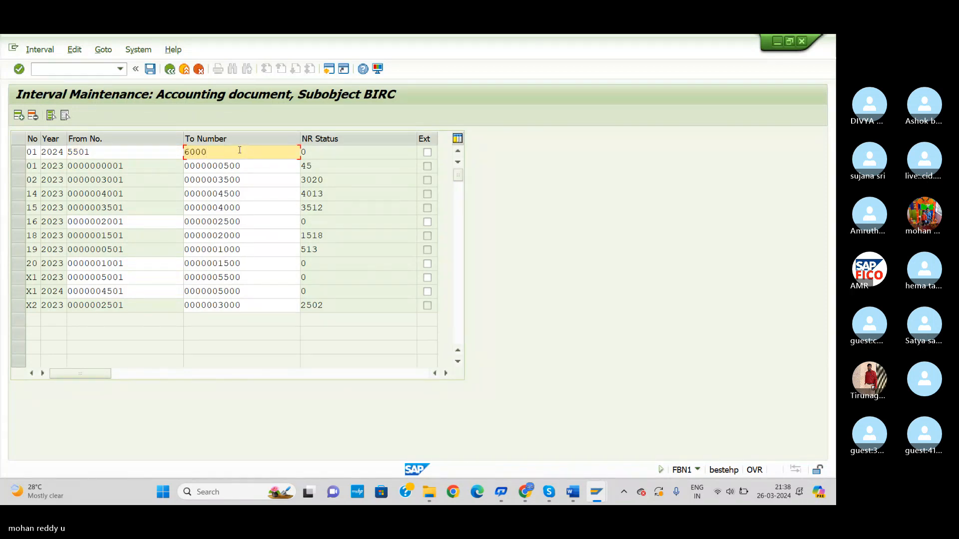
pyautogui.press('Return')
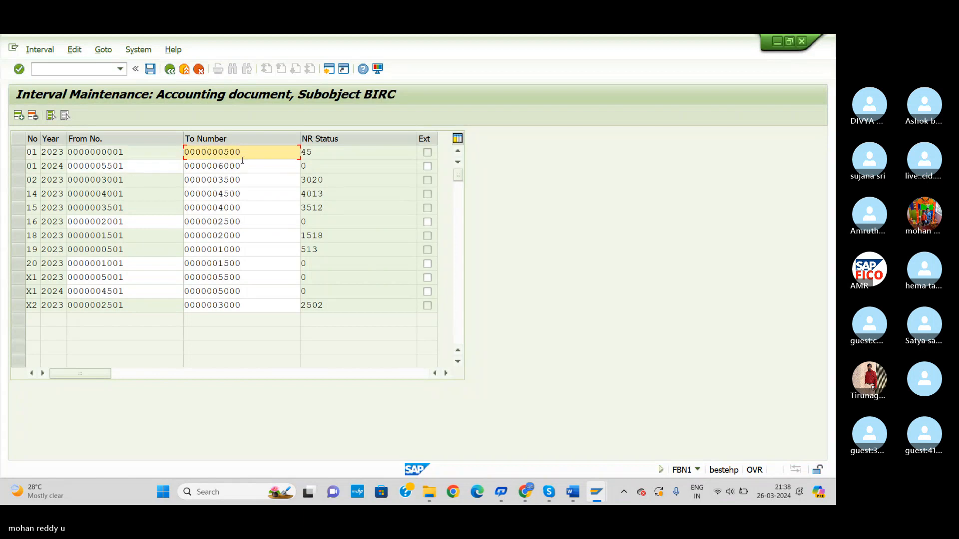
pyautogui.click(150, 69)
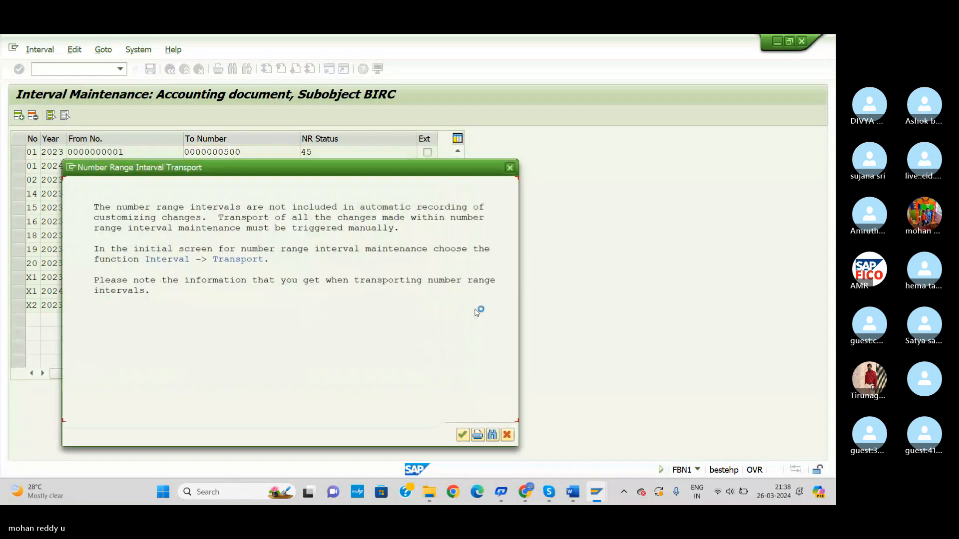
pyautogui.click(464, 436)
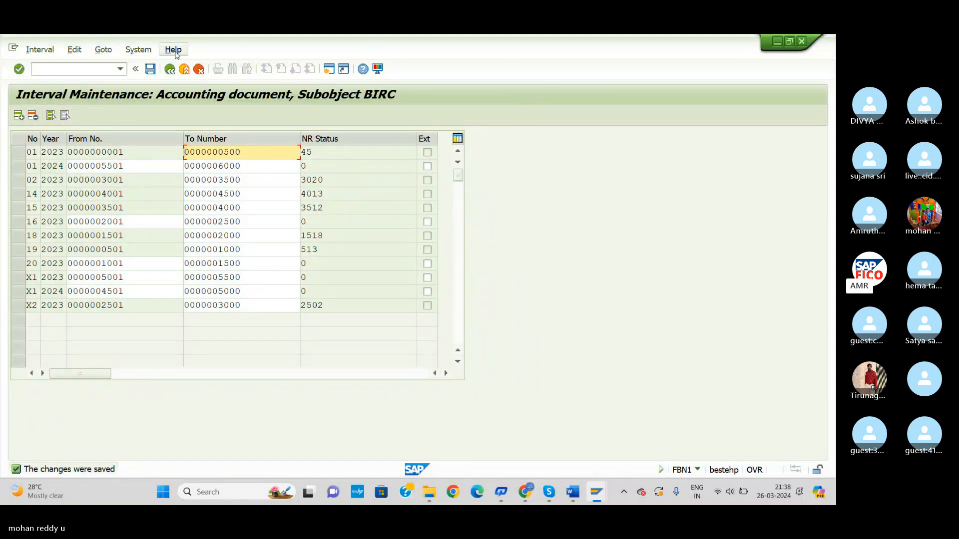
# Return to the FBD1 session, proceed to fast data entry, and set the first line item's posting key to 40
pyautogui.hotkey('alt', 'Tab')
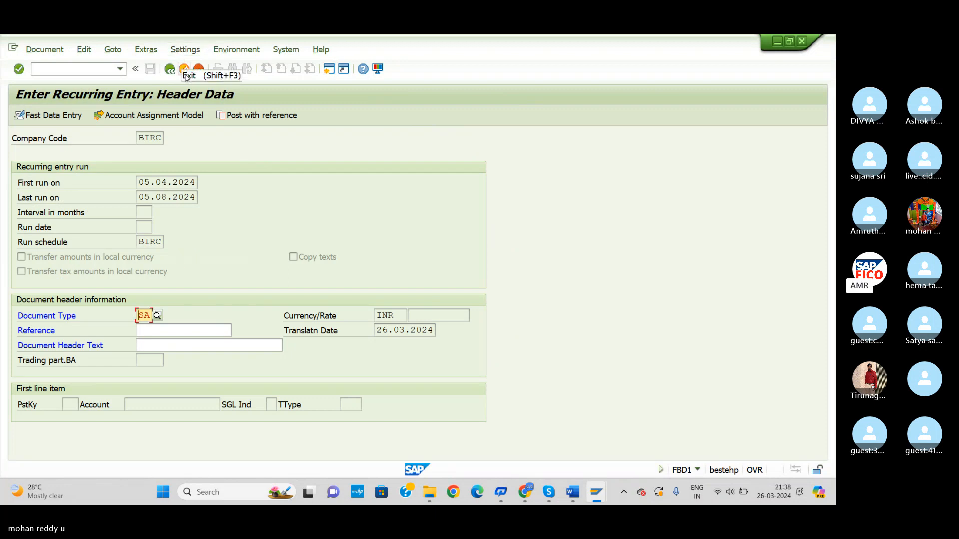
pyautogui.click(65, 116)
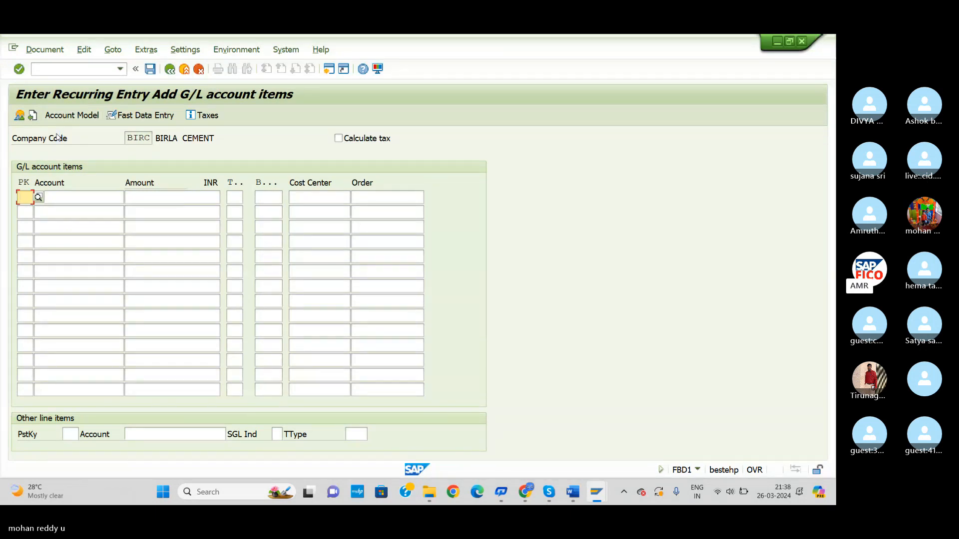
pyautogui.write('4')
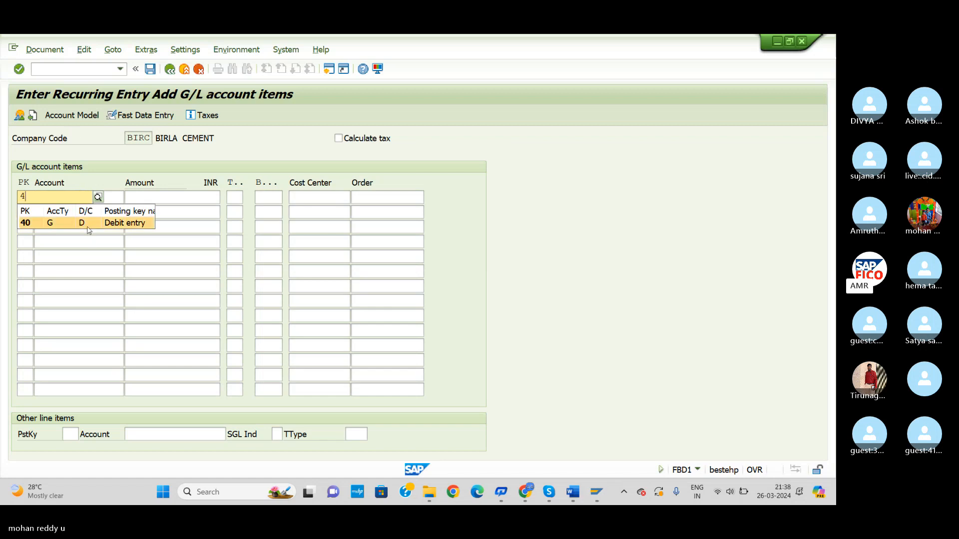
pyautogui.write('0')
pyautogui.click(32, 224)
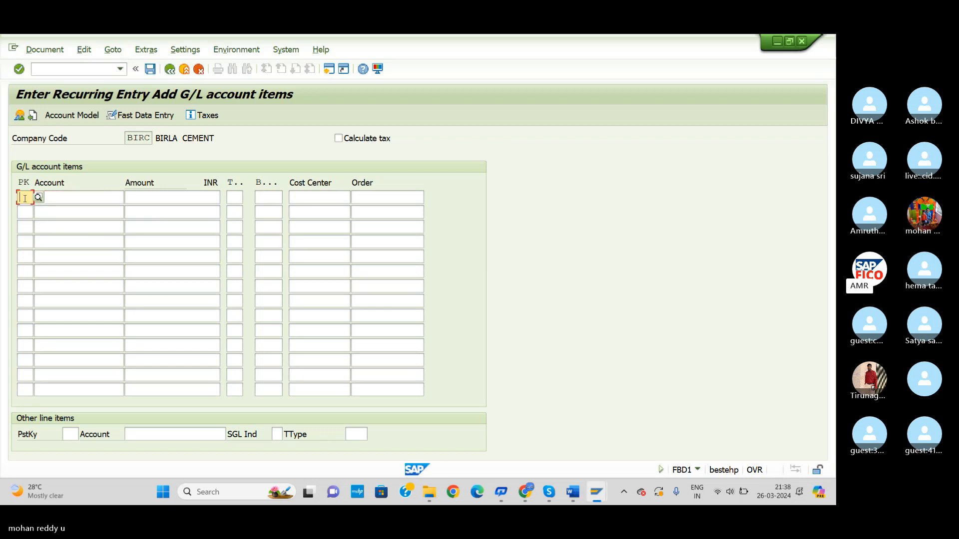
pyautogui.write('40')
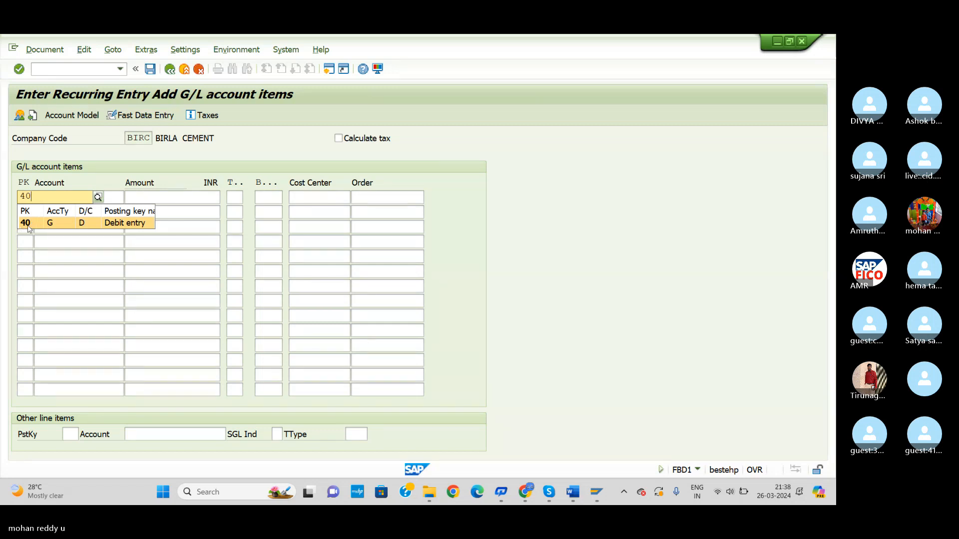
pyautogui.click(29, 228)
# Look up and assign the LOANS & ADVANCES ACCOUNT to the first line item and set its amount to 20000 INR
pyautogui.click(109, 199)
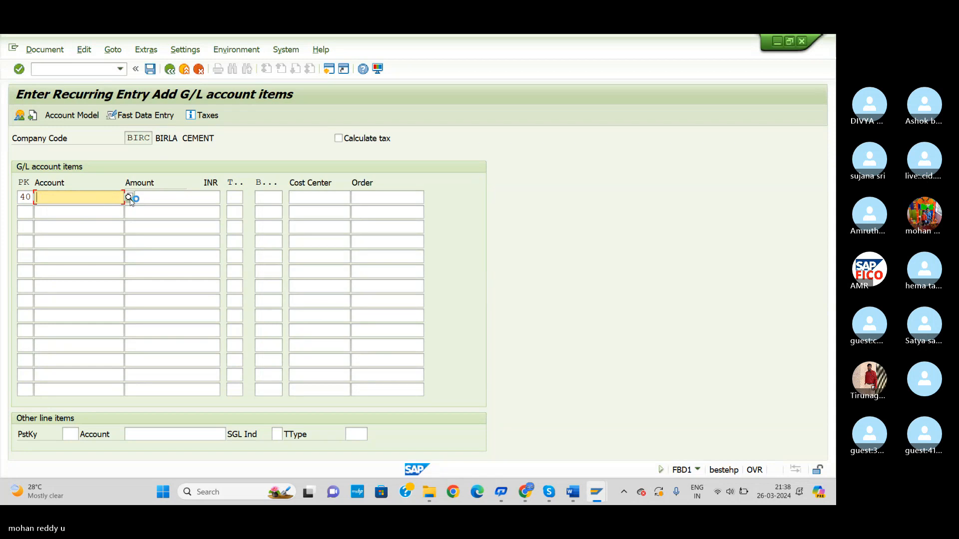
pyautogui.click(130, 199)
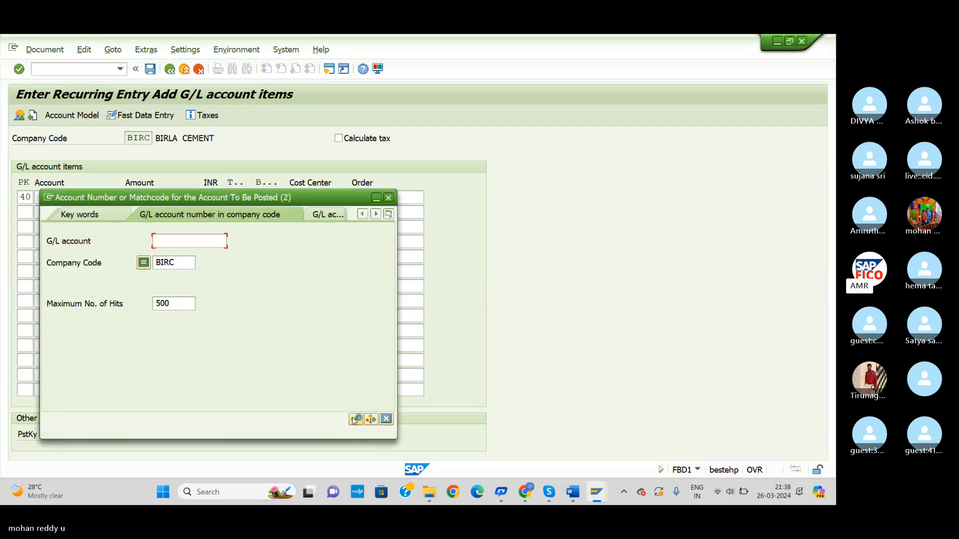
pyautogui.click(355, 420)
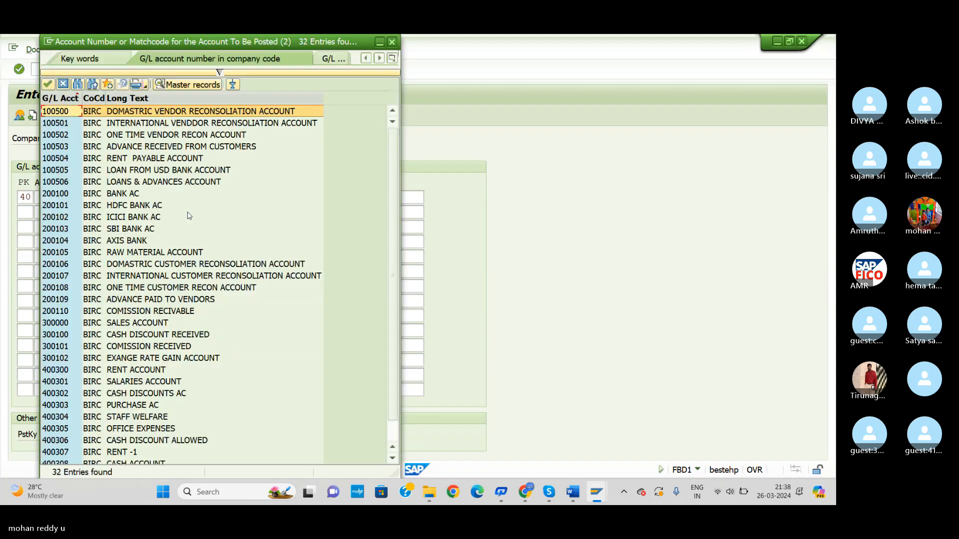
pyautogui.click(187, 181)
pyautogui.click(52, 86)
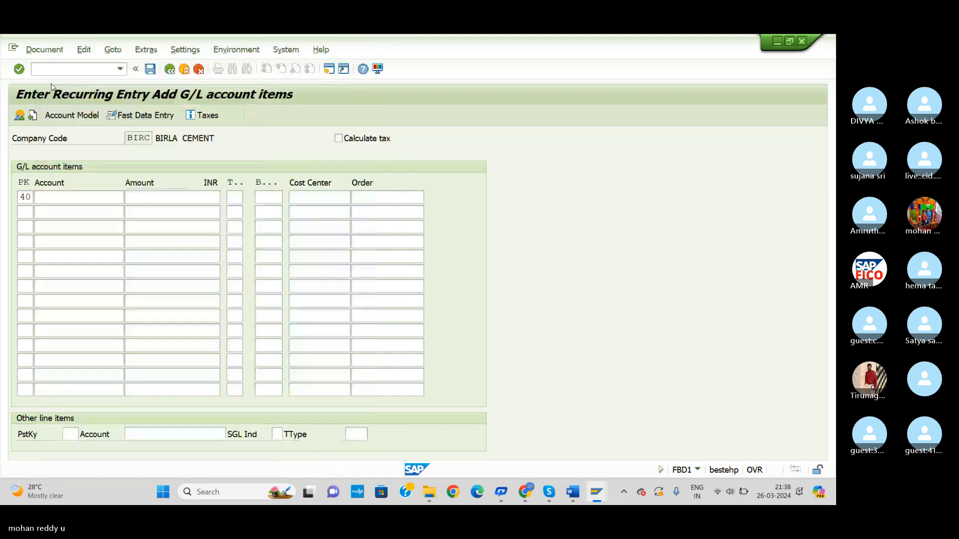
pyautogui.click(167, 194)
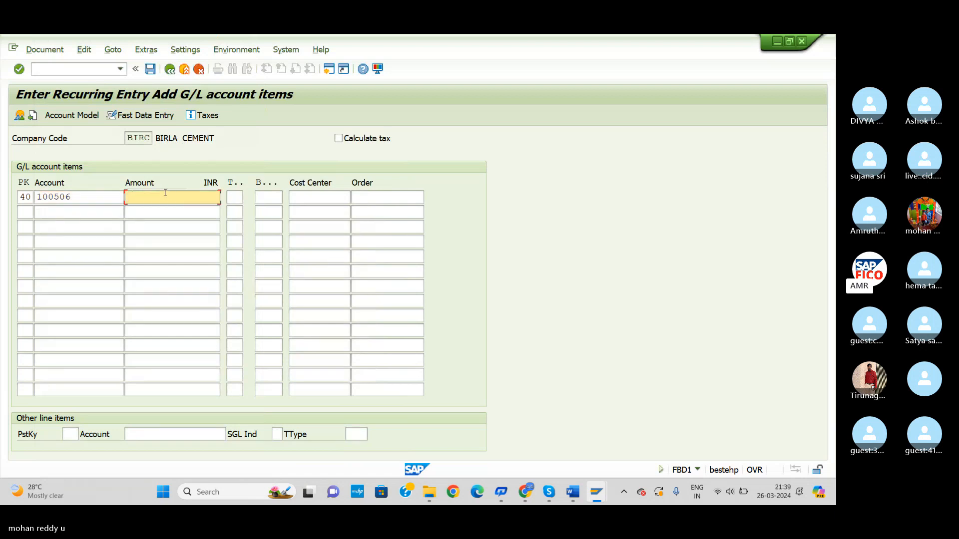
pyautogui.write('200')
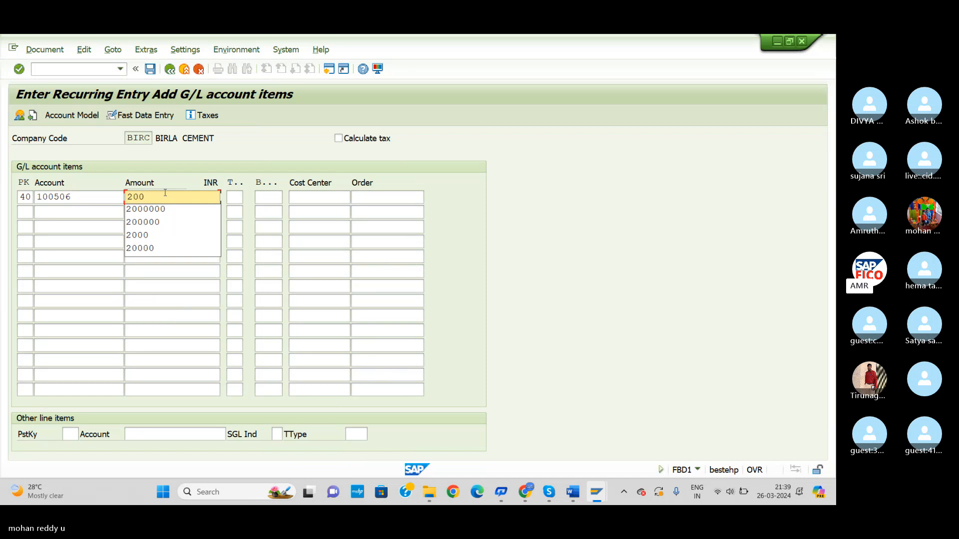
pyautogui.write('00')
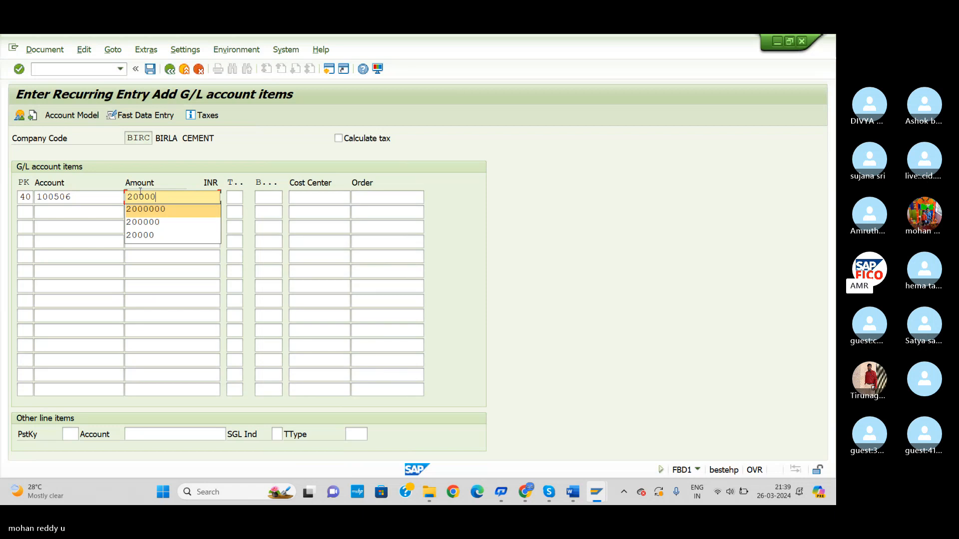
# Add a second line item with posting key 50, look up the BANK AC G/L account for it, and set the amount to 20000 INR
pyautogui.click(107, 210)
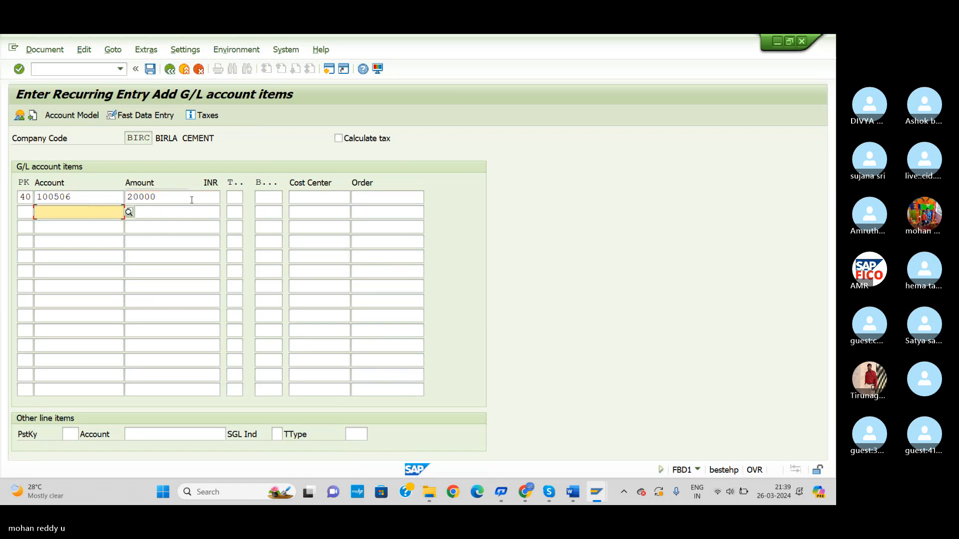
pyautogui.click(28, 212)
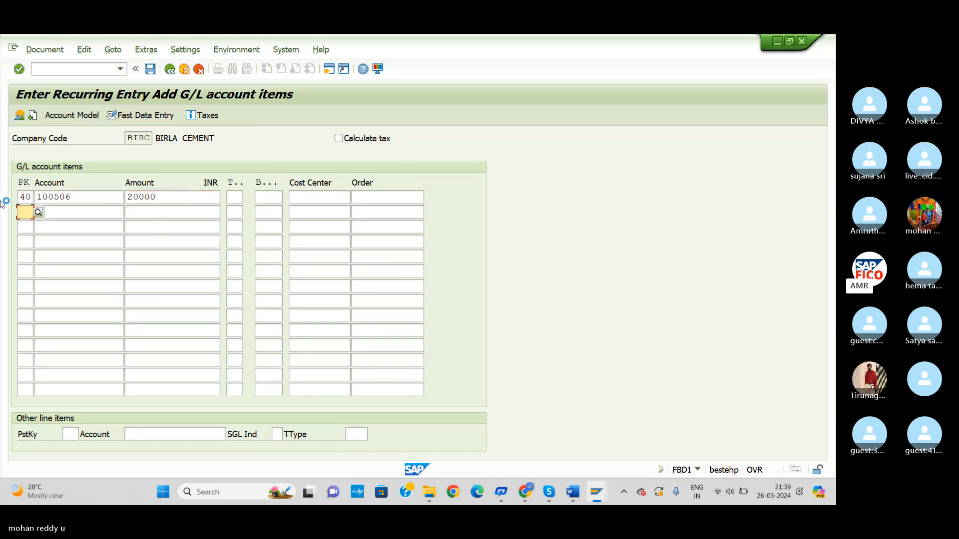
pyautogui.write('50')
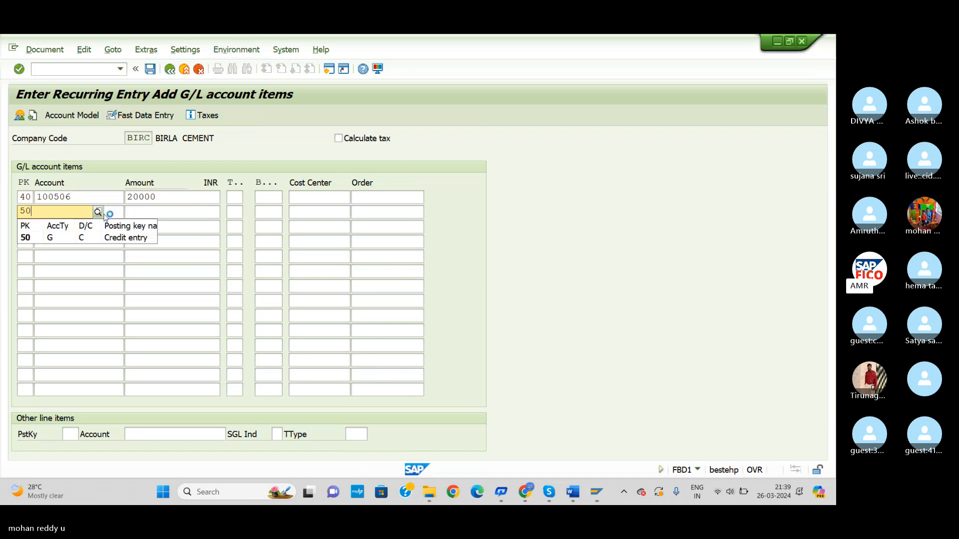
pyautogui.click(108, 215)
pyautogui.click(128, 212)
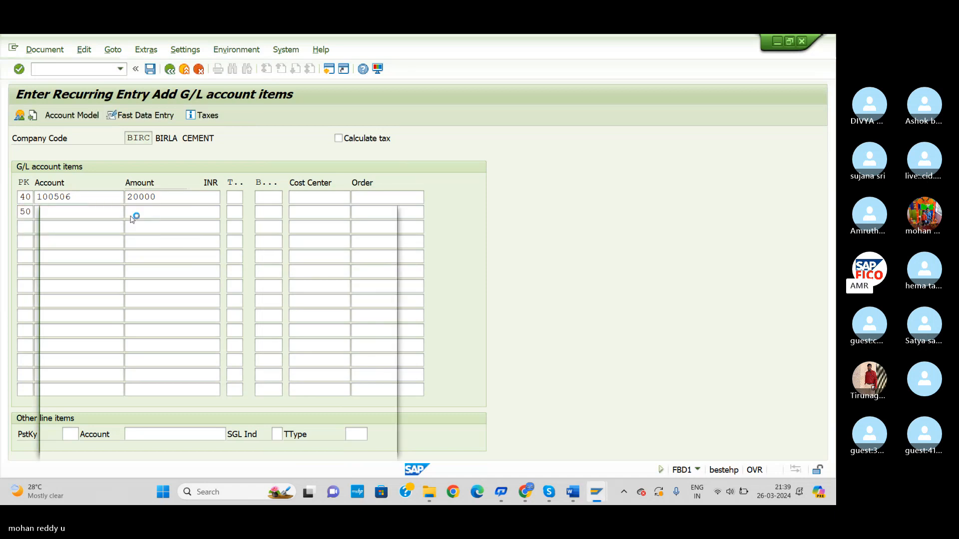
pyautogui.click(354, 434)
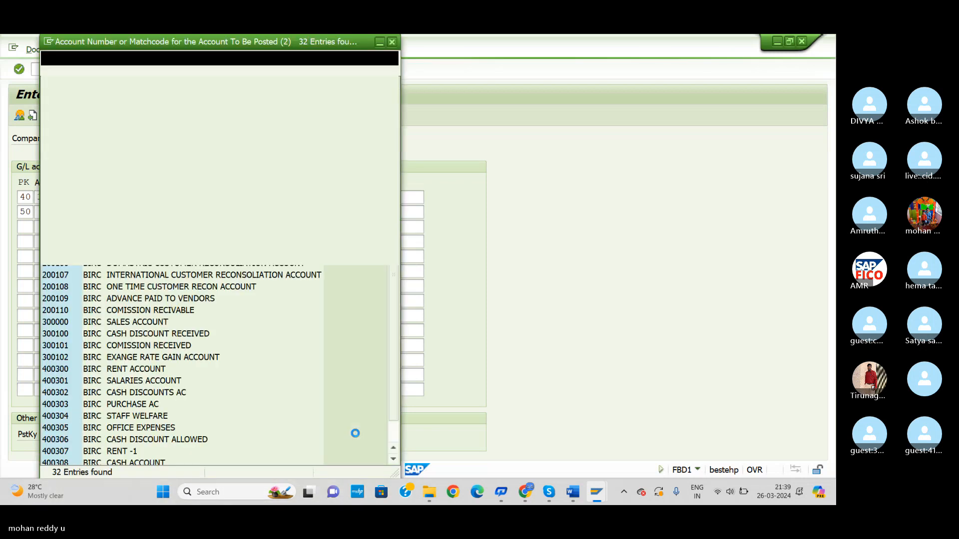
pyautogui.doubleClick(154, 190)
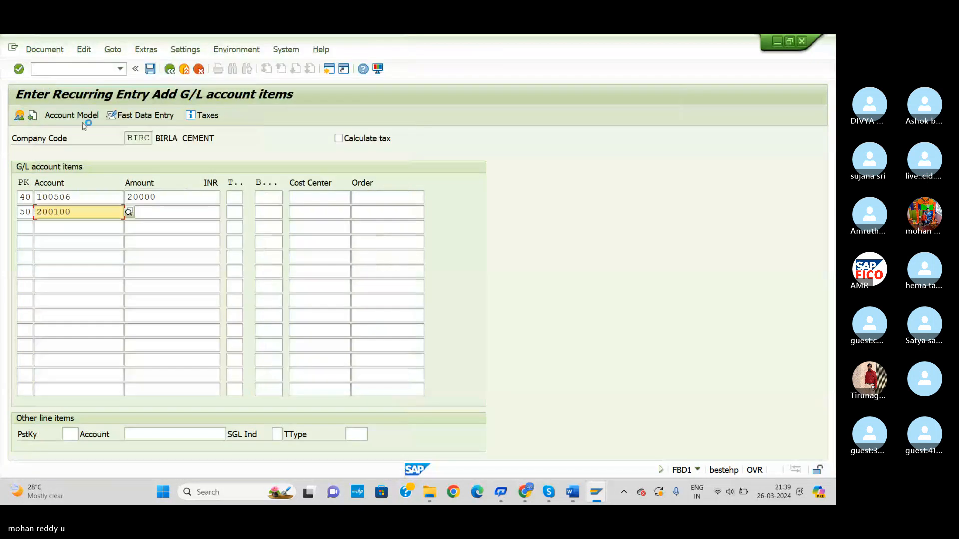
pyautogui.click(155, 212)
pyautogui.write('20000')
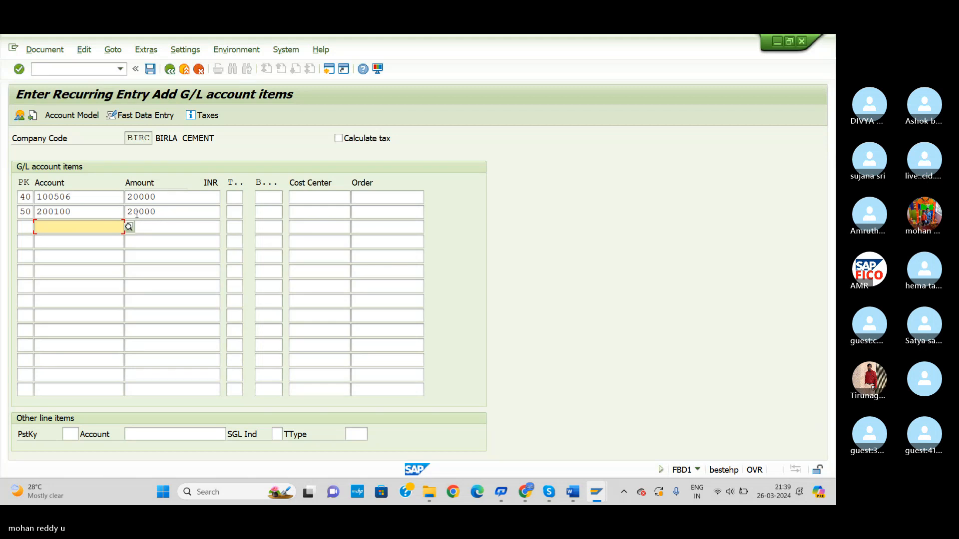
# Proceed to the recurring entry's document overview and save the document
pyautogui.press('Return')
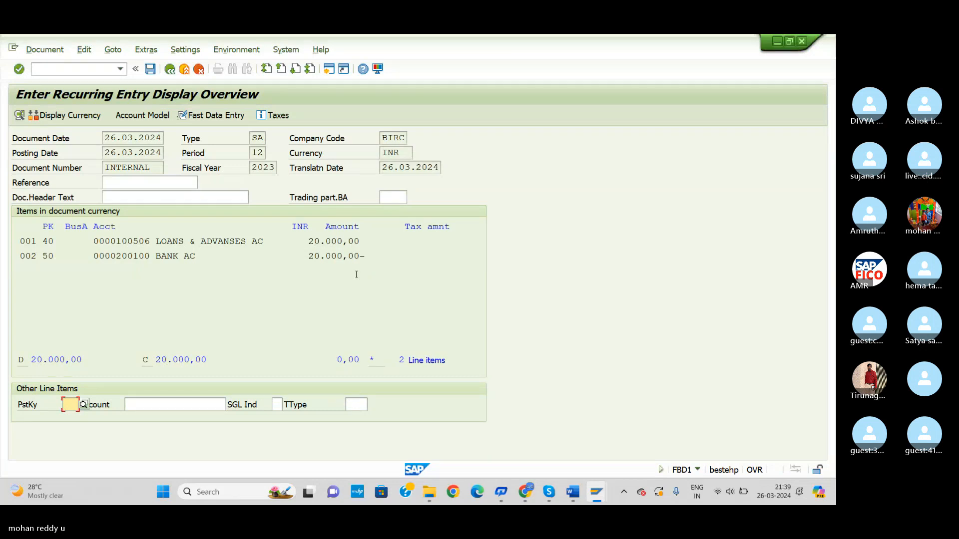
pyautogui.click(149, 70)
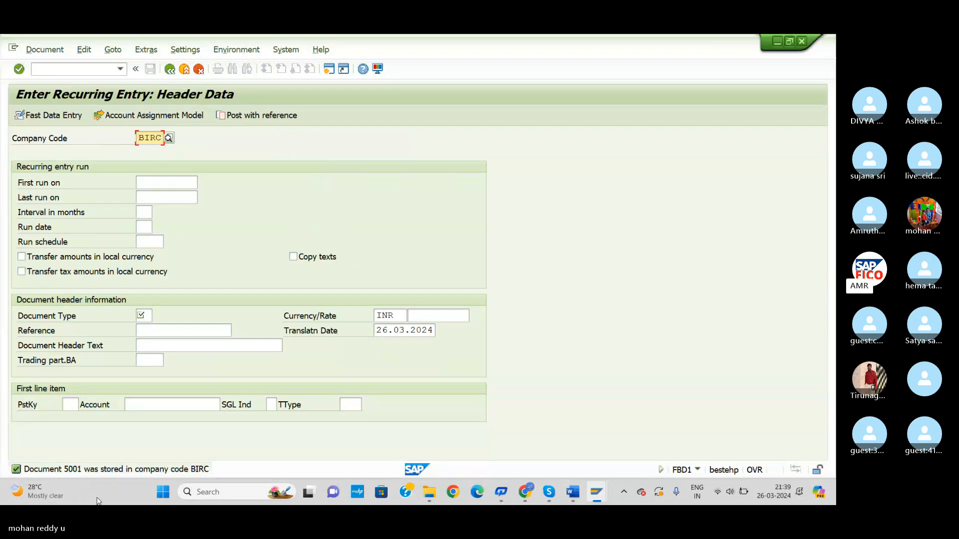
pyautogui.click(161, 488)
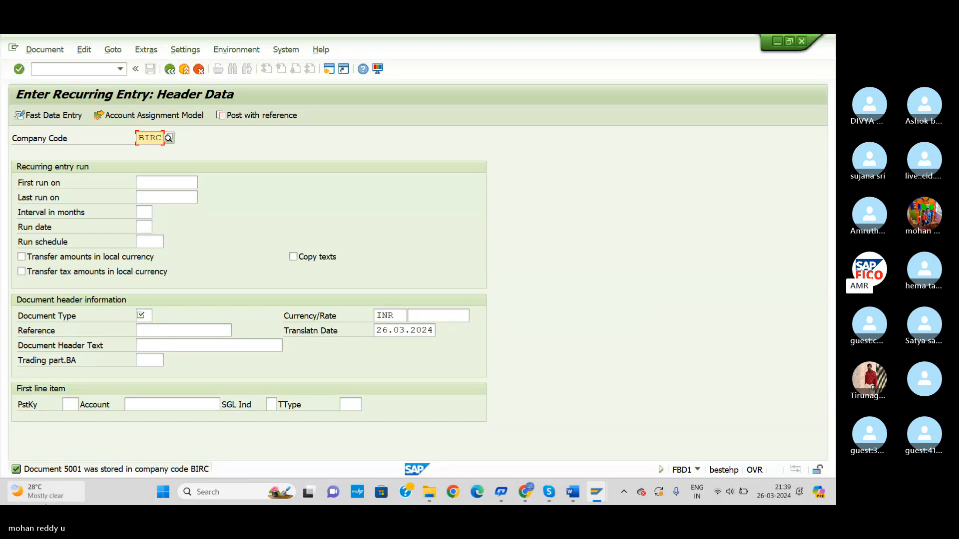
# Leave recurring entry creation and open transaction FBD3 for displaying recurring documents
pyautogui.click(87, 70)
pyautogui.write('/NFD')
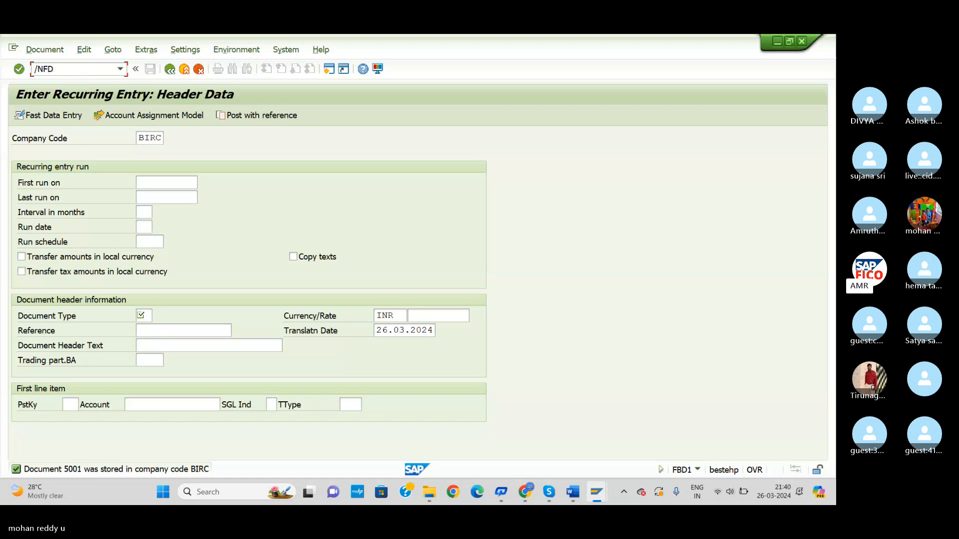
pyautogui.press('BackSpace')
pyautogui.write('BD3')
pyautogui.press('Return')
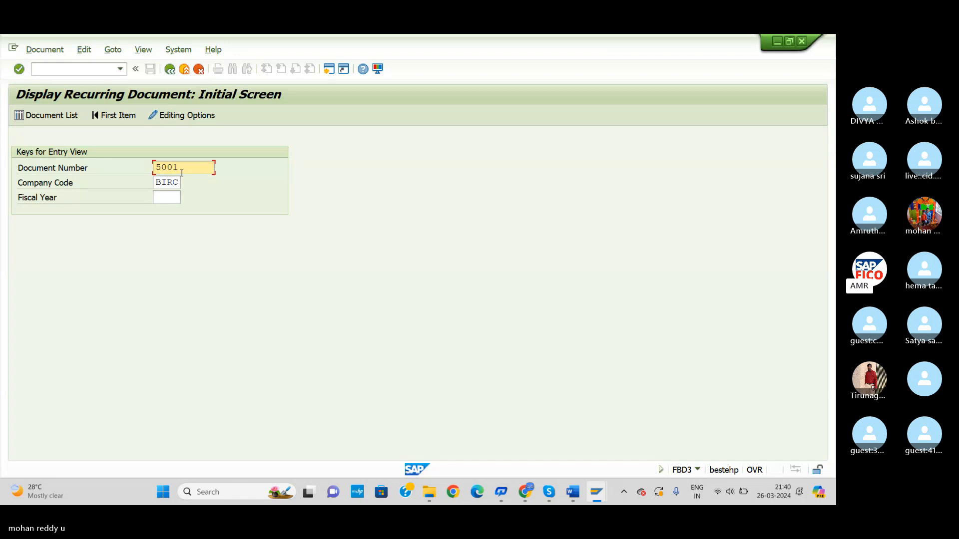
# List the recurring documents of company code BIRC and open document 5001 in data entry view
pyautogui.click(52, 115)
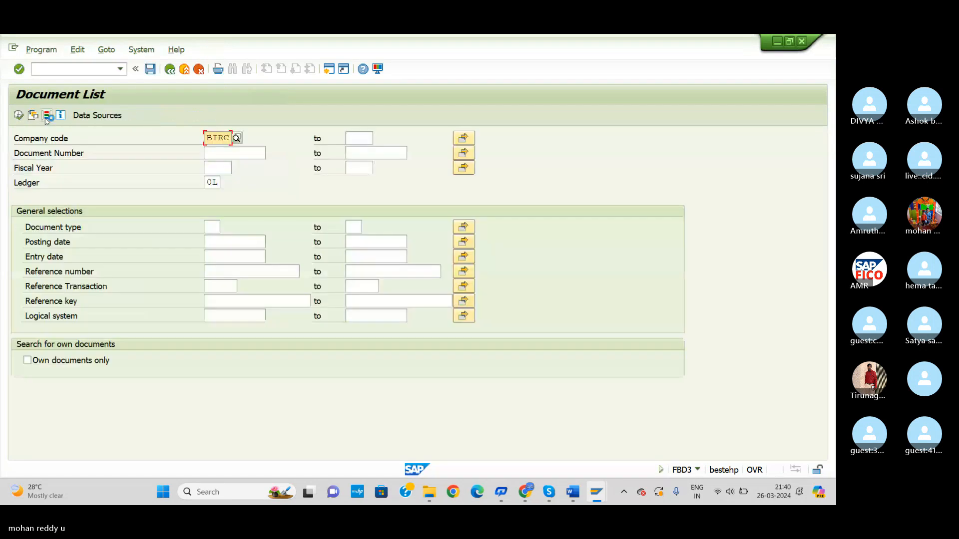
pyautogui.click(18, 115)
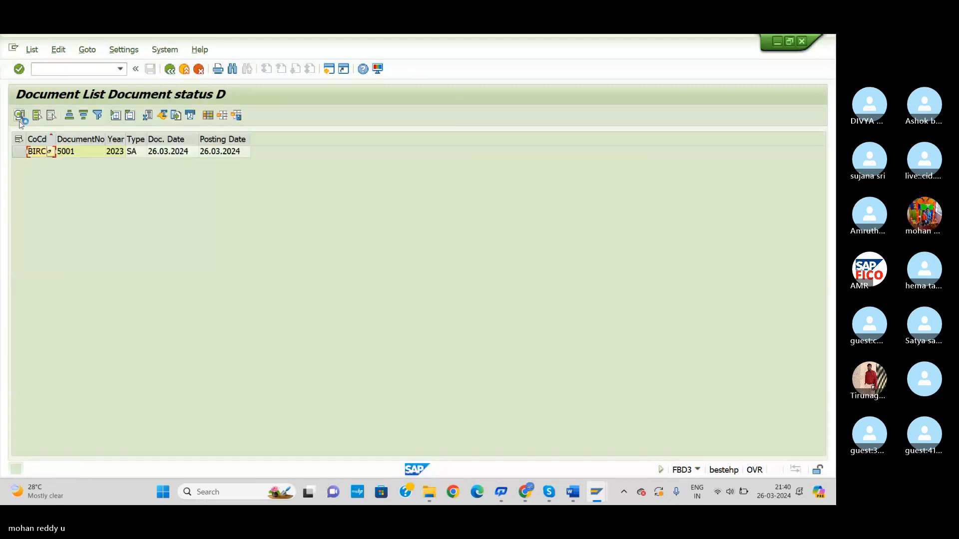
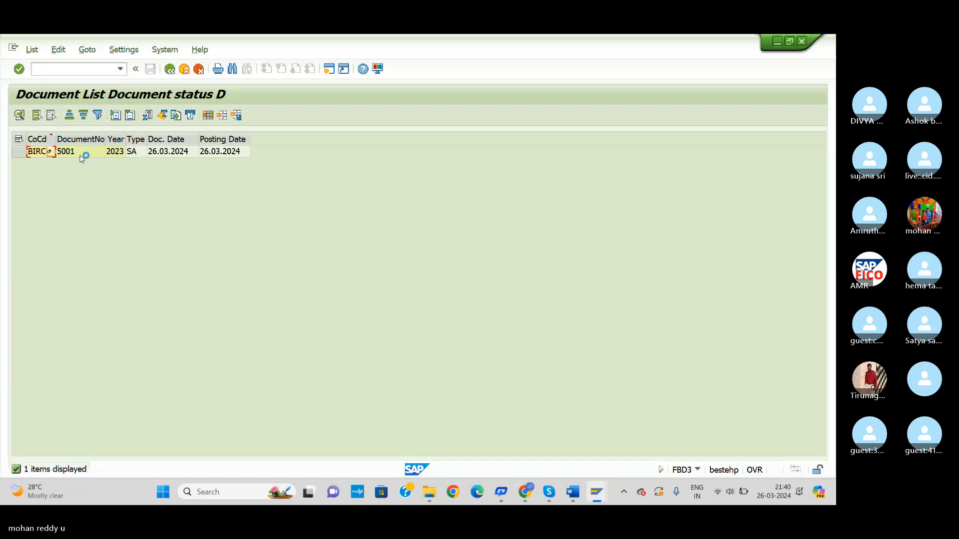
pyautogui.click(83, 155)
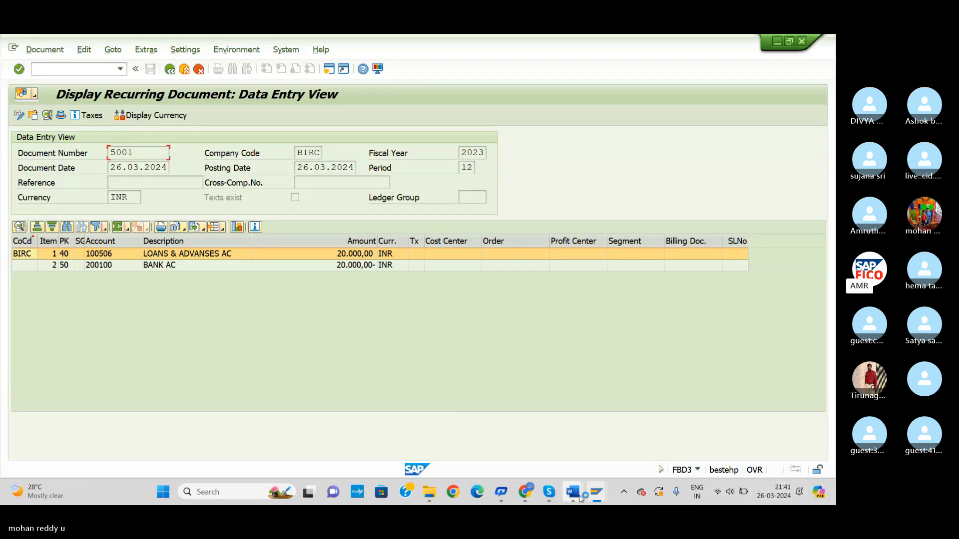
# Check the configuration list in the Word document, return to SAP, and open transaction F.14
pyautogui.moveTo(572, 491)
pyautogui.click(659, 436)
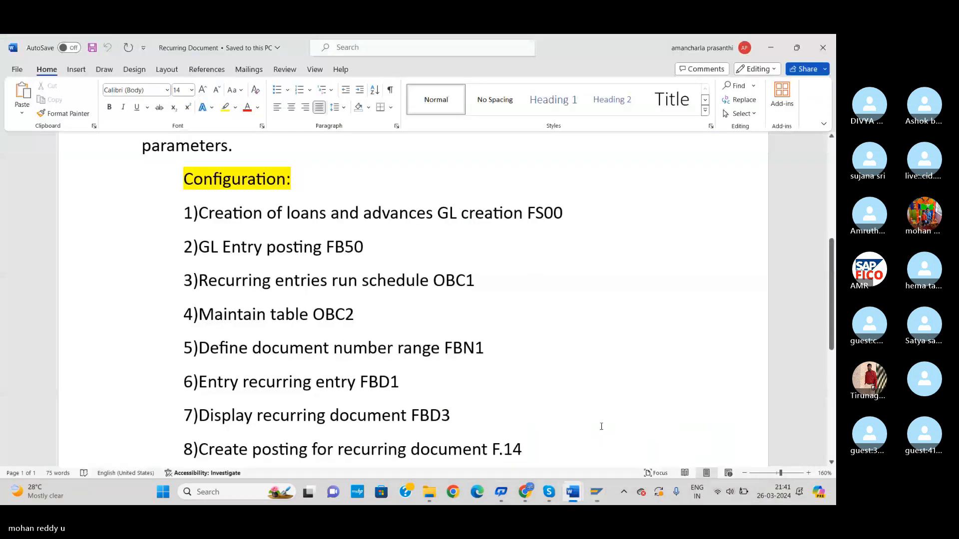
pyautogui.scroll(-3, 465, 413)
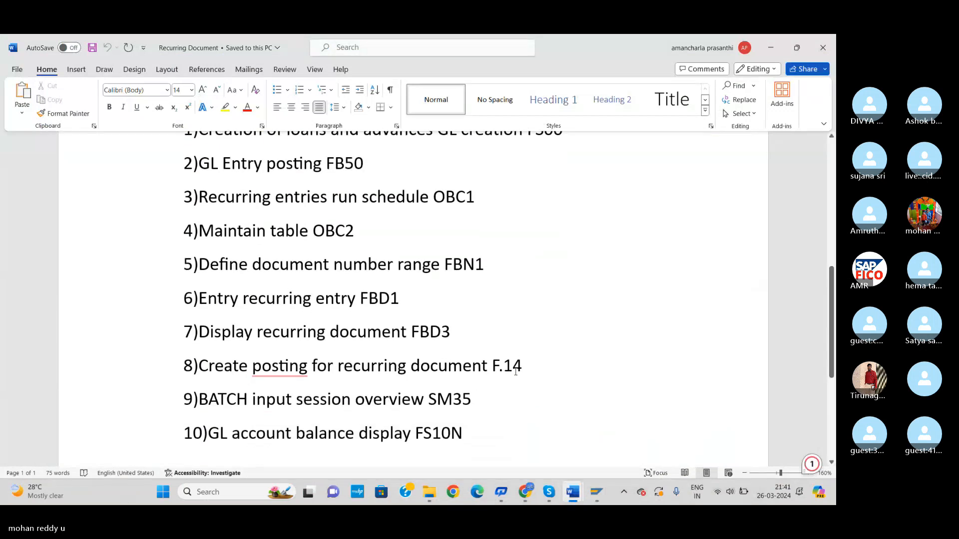
pyautogui.hotkey('alt', 'Tab')
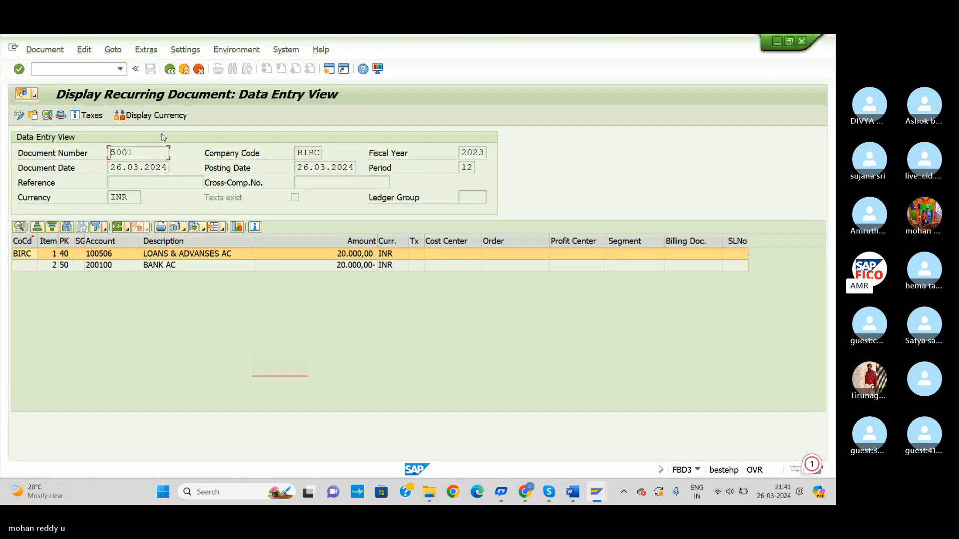
pyautogui.click(93, 66)
pyautogui.write('/NF.')
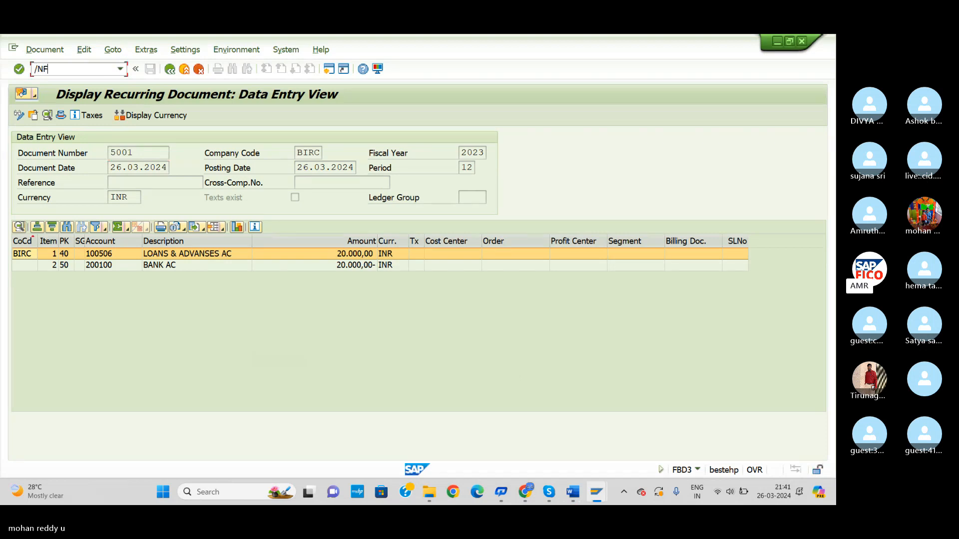
pyautogui.write('14')
pyautogui.hotkey('alt', 'Tab')
pyautogui.hotkey('alt', 'Tab')
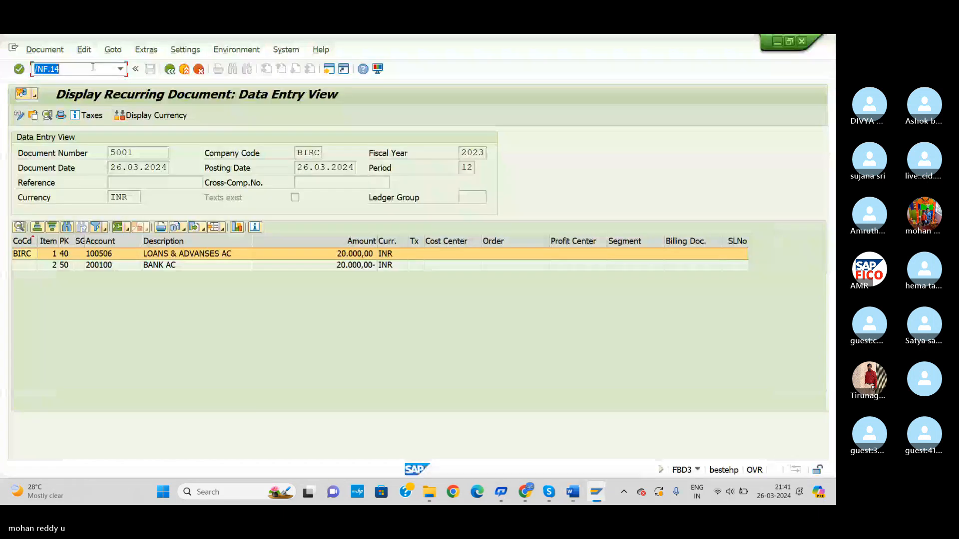
pyautogui.press('Return')
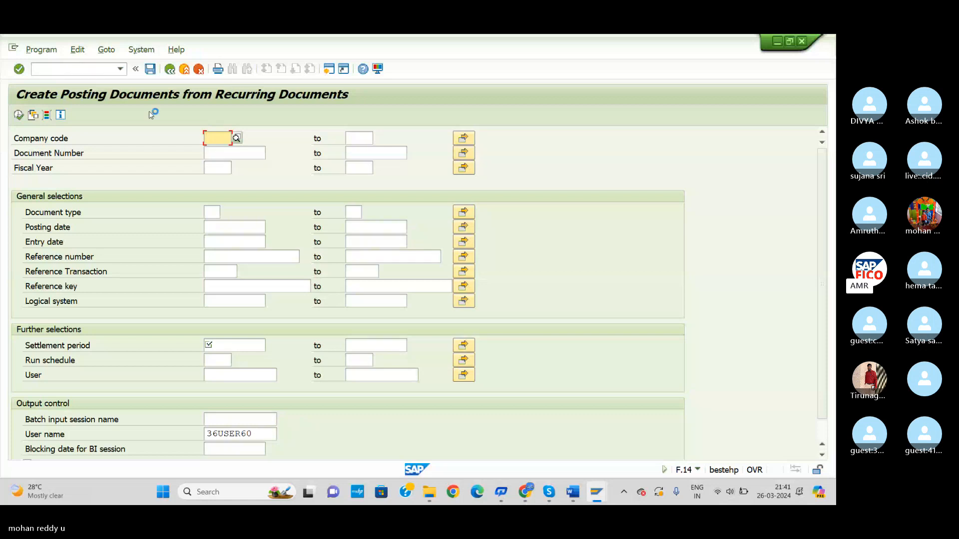
# Limit the posting selection to company code BIRC, fiscal year 2023 and settlement period 05.04.2024
pyautogui.write('BIRC')
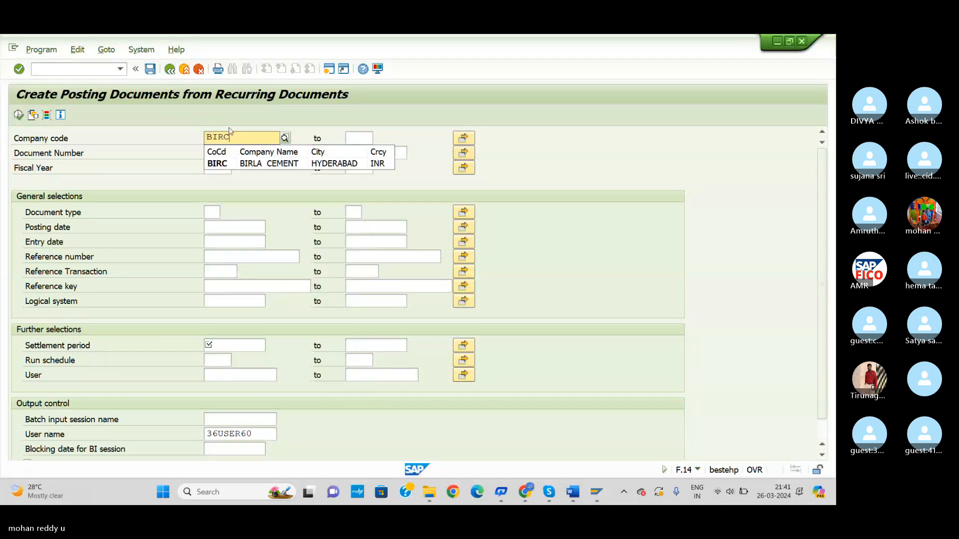
pyautogui.click(277, 164)
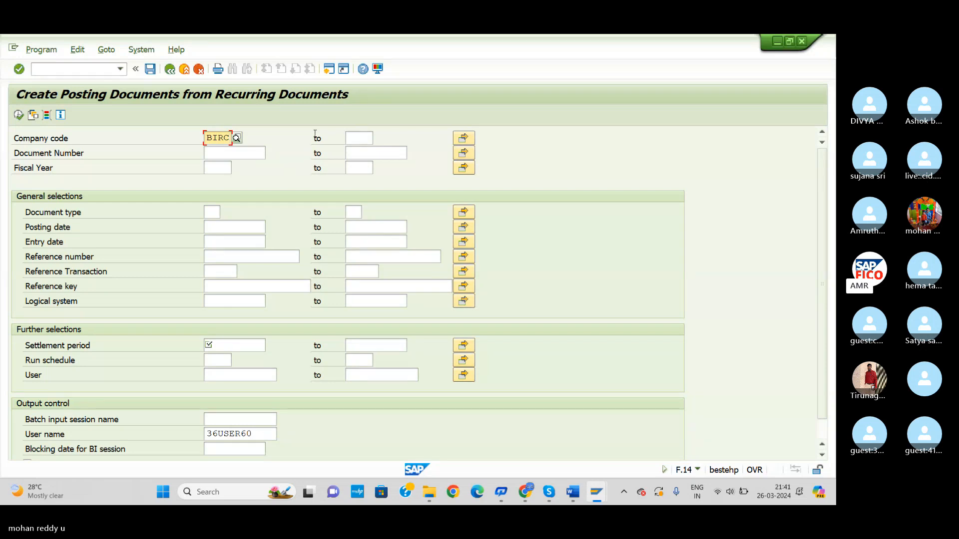
pyautogui.click(220, 172)
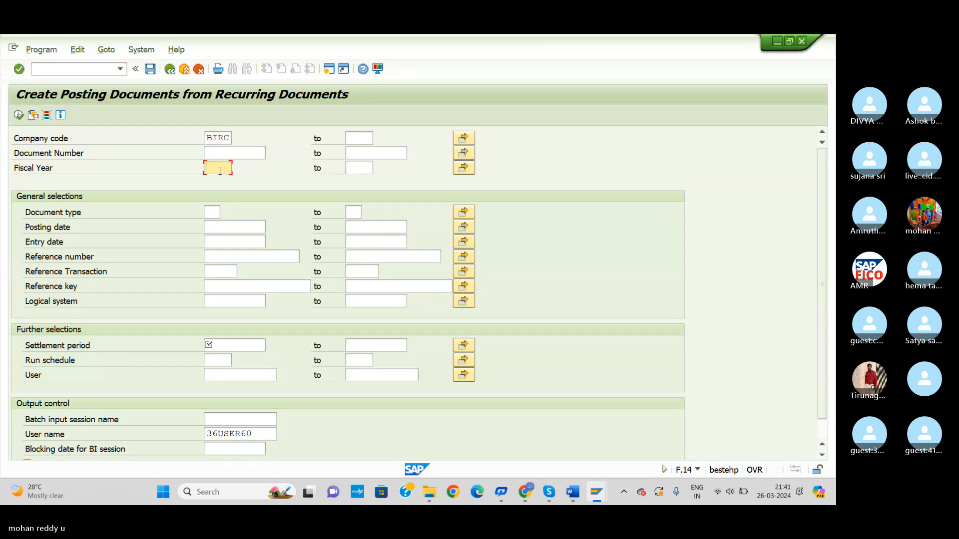
pyautogui.write('2023')
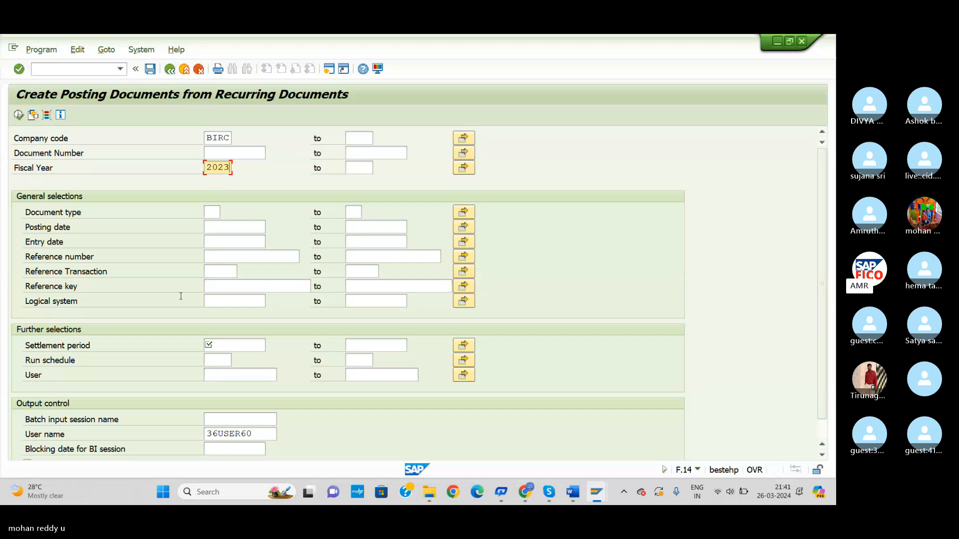
pyautogui.click(222, 348)
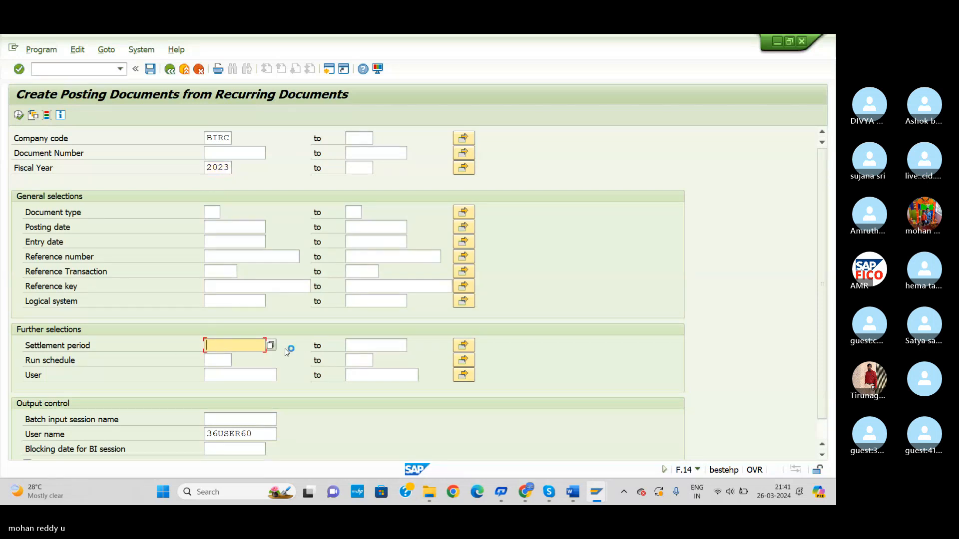
pyautogui.click(270, 345)
pyautogui.write('05.04.2024')
pyautogui.click(383, 348)
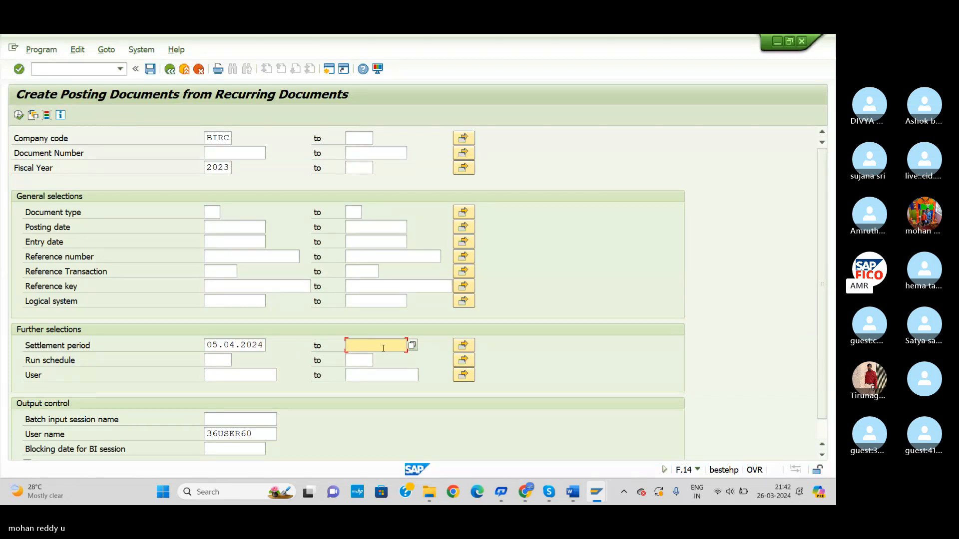
# Name the batch input session LOAN and execute the posting document creation
pyautogui.click(233, 419)
pyautogui.write('L')
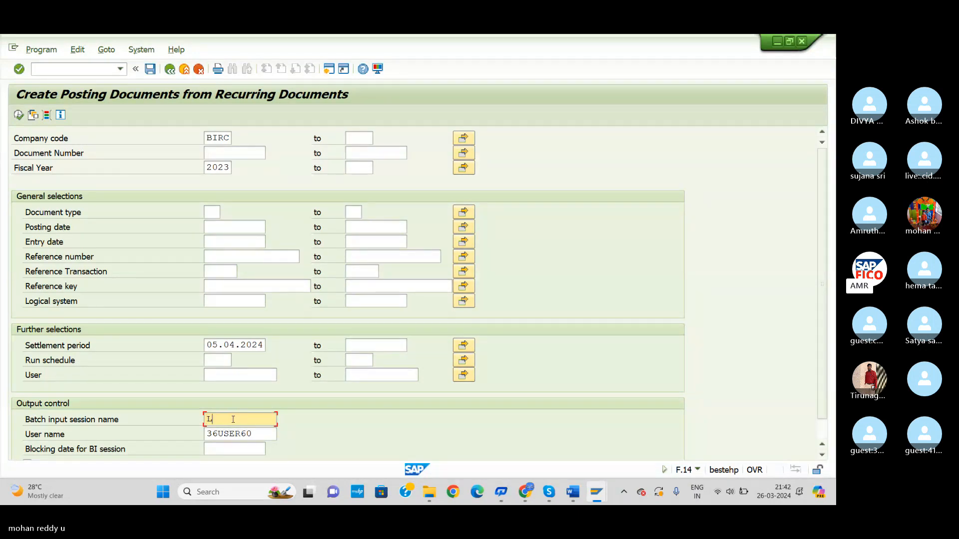
pyautogui.write('OAN')
pyautogui.click(19, 115)
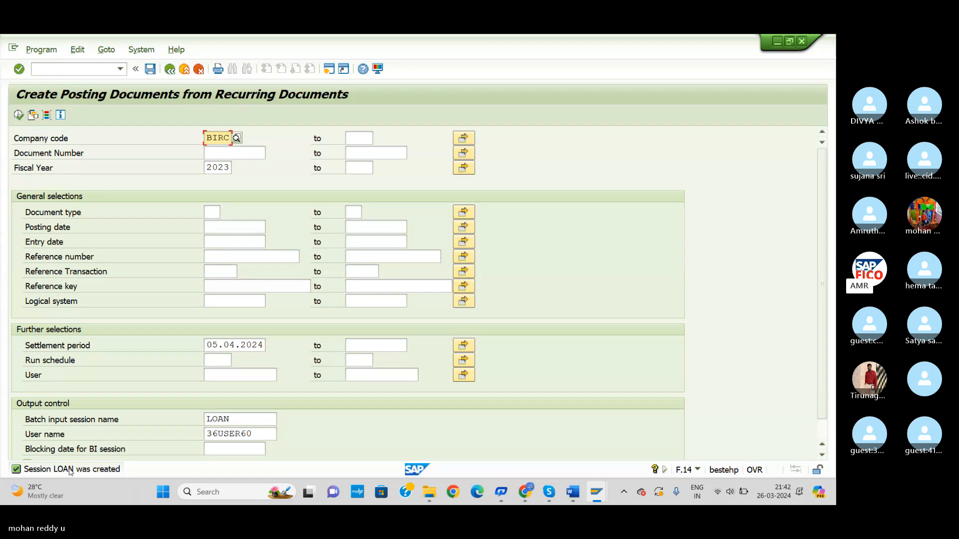
# Check the configuration list in Word, return to SAP, and open transaction SM35
pyautogui.hotkey('alt', 'Tab')
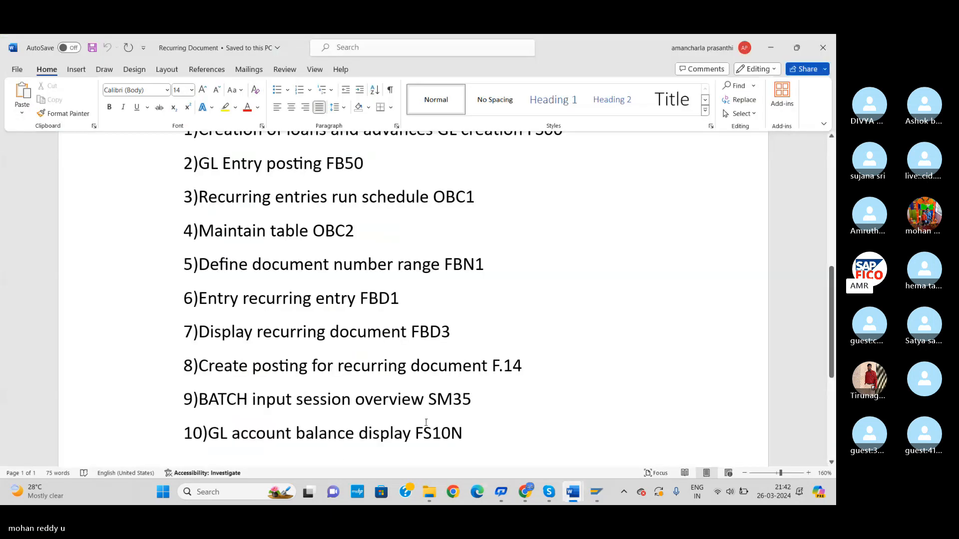
pyautogui.scroll(-1, 455, 412)
pyautogui.hotkey('alt', 'Tab')
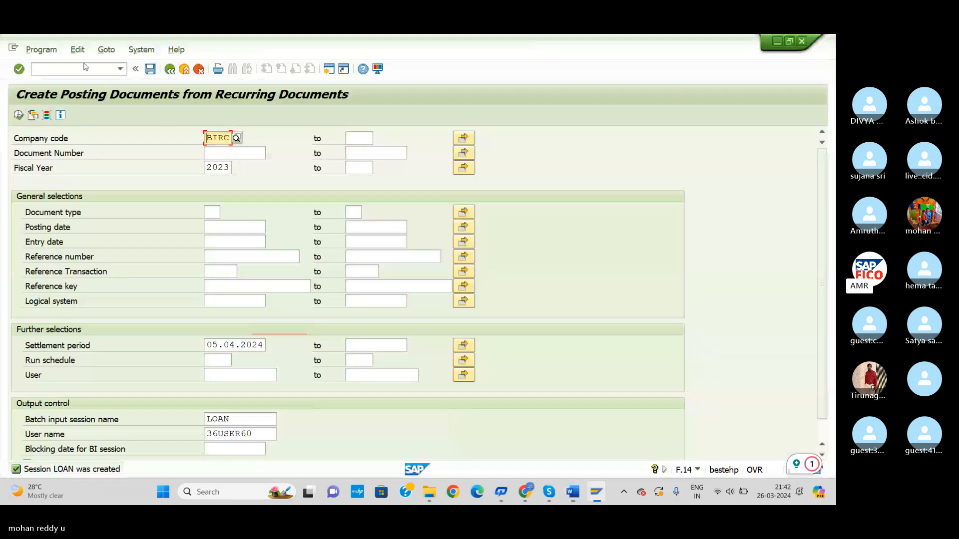
pyautogui.click(85, 69)
pyautogui.write('/N')
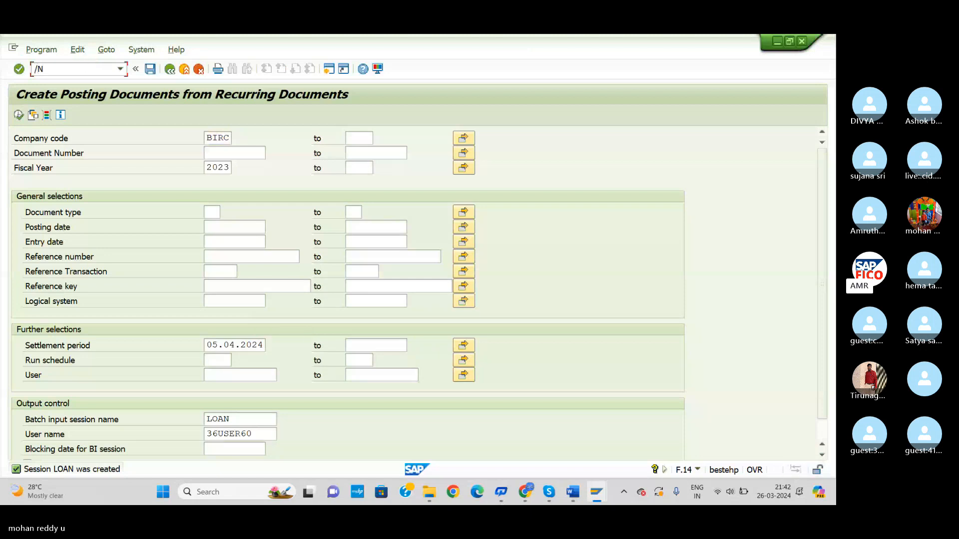
pyautogui.write('SM35')
pyautogui.press('Return')
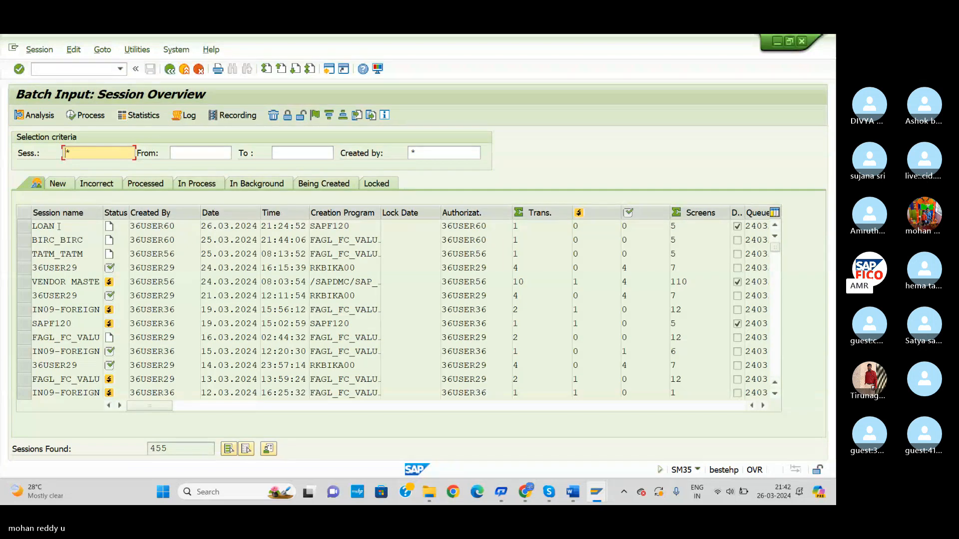
# Process the LOAN batch input session in background mode
pyautogui.click(27, 229)
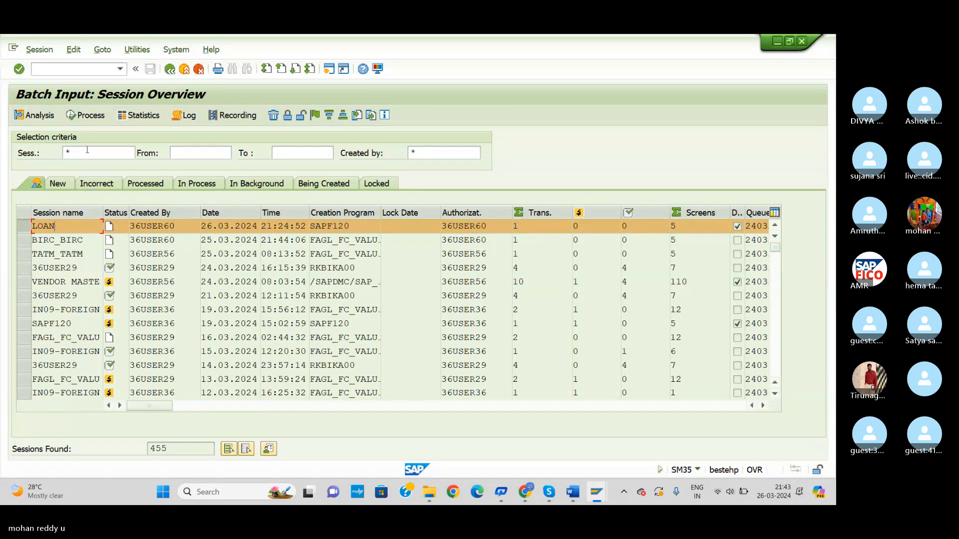
pyautogui.click(91, 116)
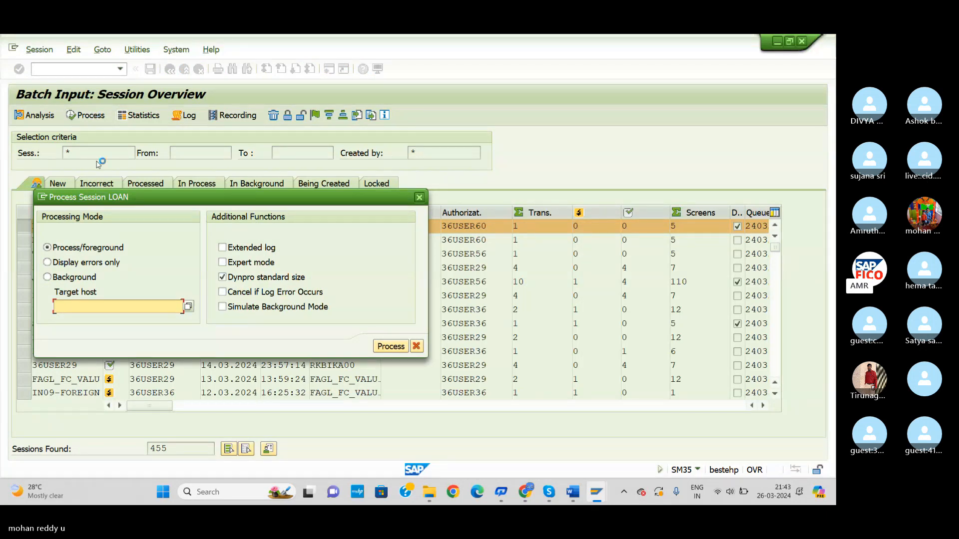
pyautogui.click(48, 278)
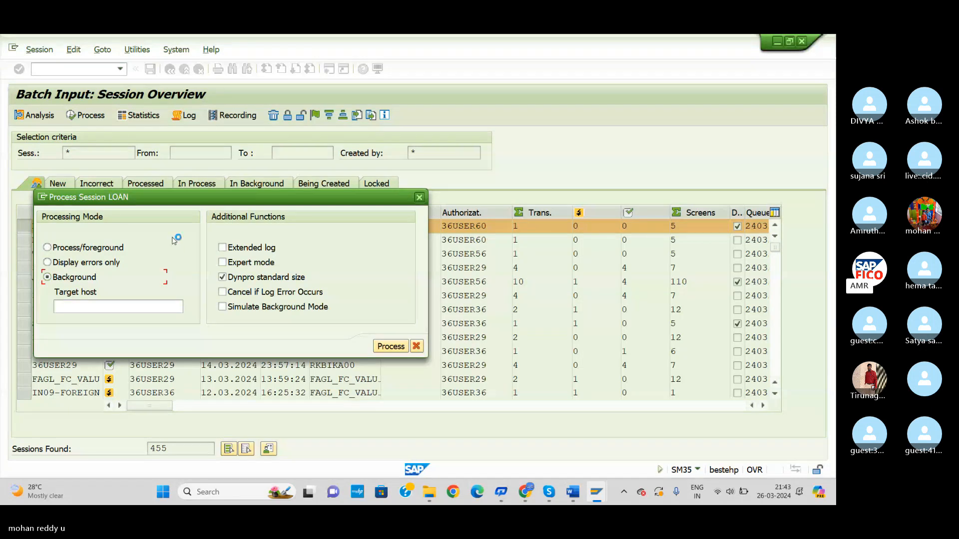
pyautogui.click(391, 347)
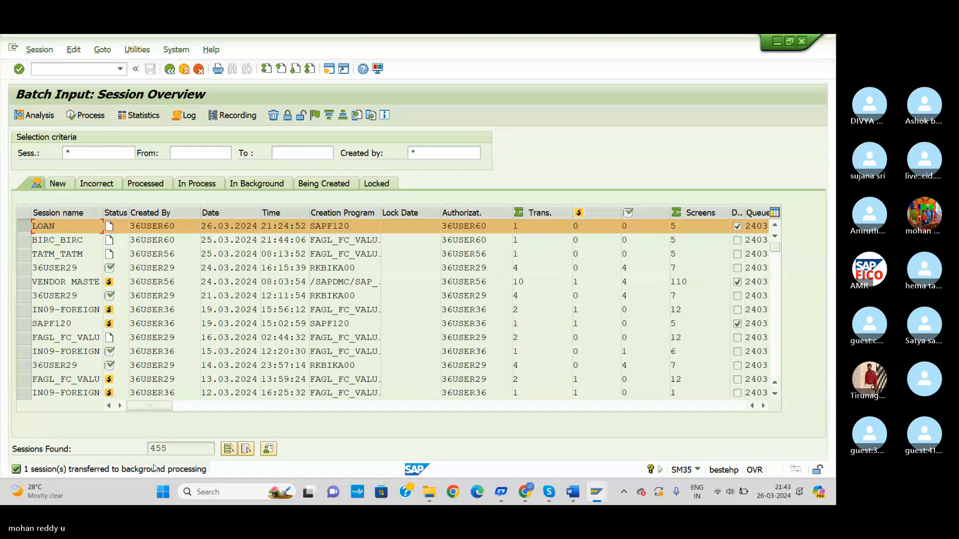
# Leave the session overview and open transaction FS10N for the G/L account balance display
pyautogui.click(95, 66)
pyautogui.write('/N')
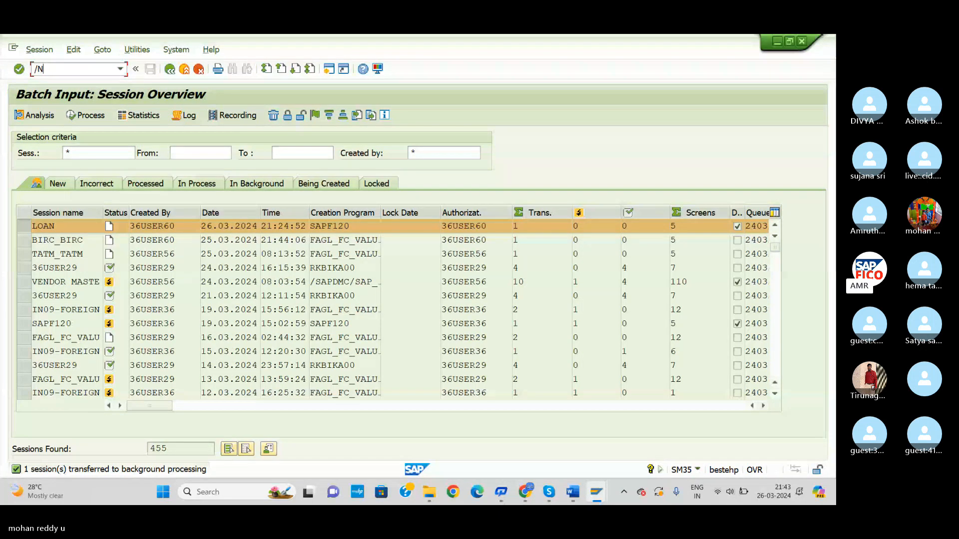
pyautogui.write('FS10')
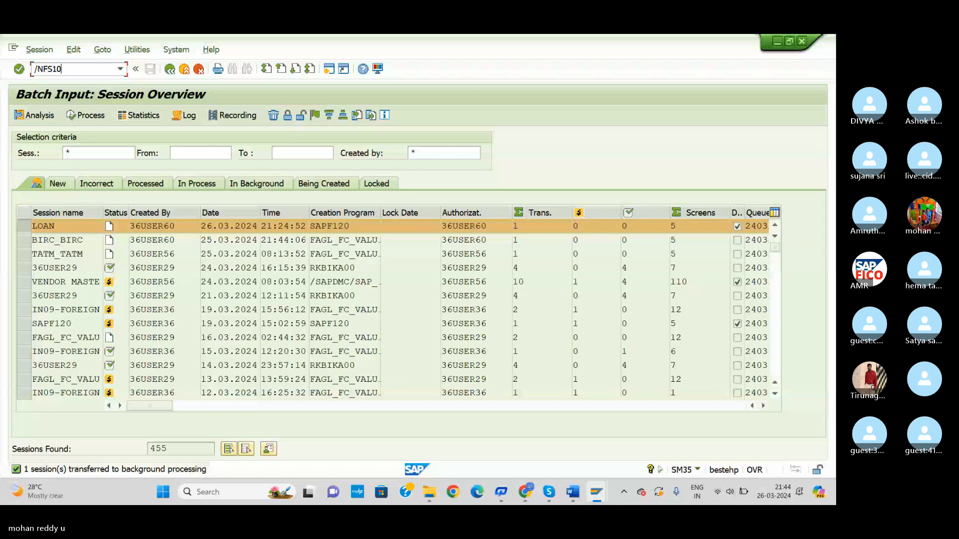
pyautogui.write('N')
pyautogui.press('Return')
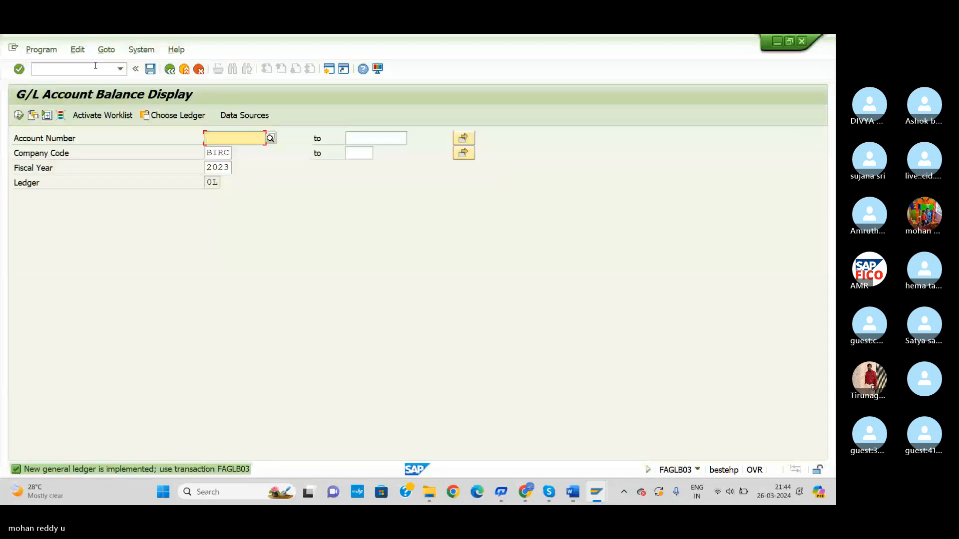
pyautogui.write('B')
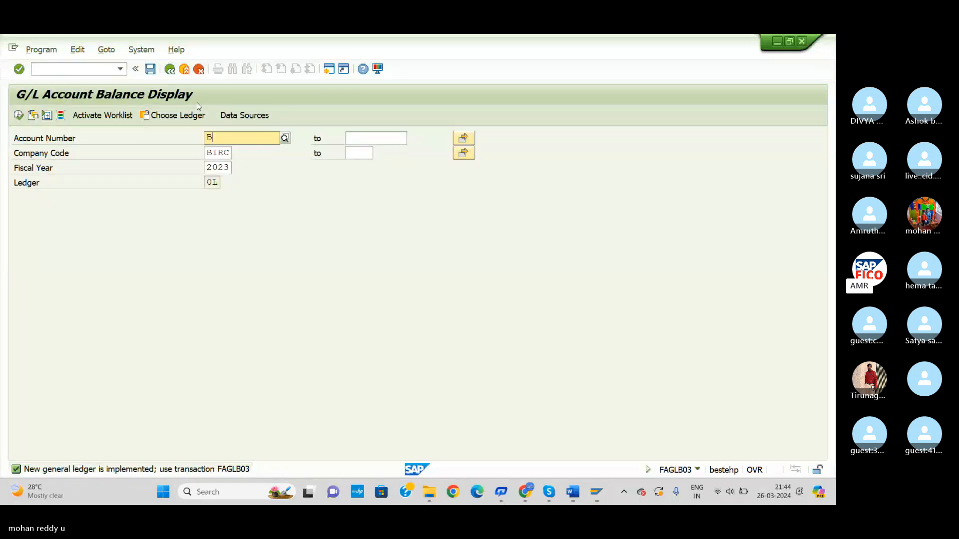
pyautogui.write('IRC')
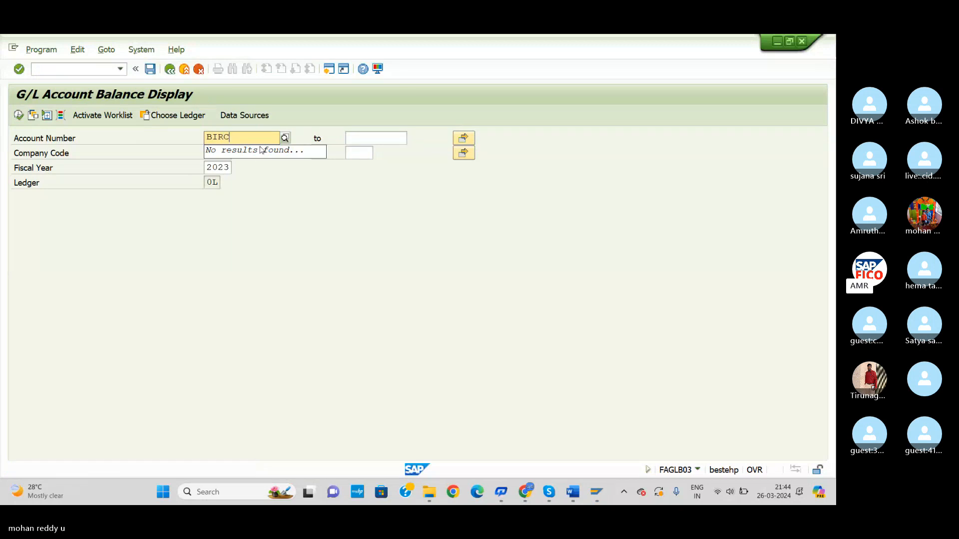
pyautogui.press('BackSpace')
pyautogui.press('BackSpace')
pyautogui.press('BackSpace')
pyautogui.press('BackSpace')
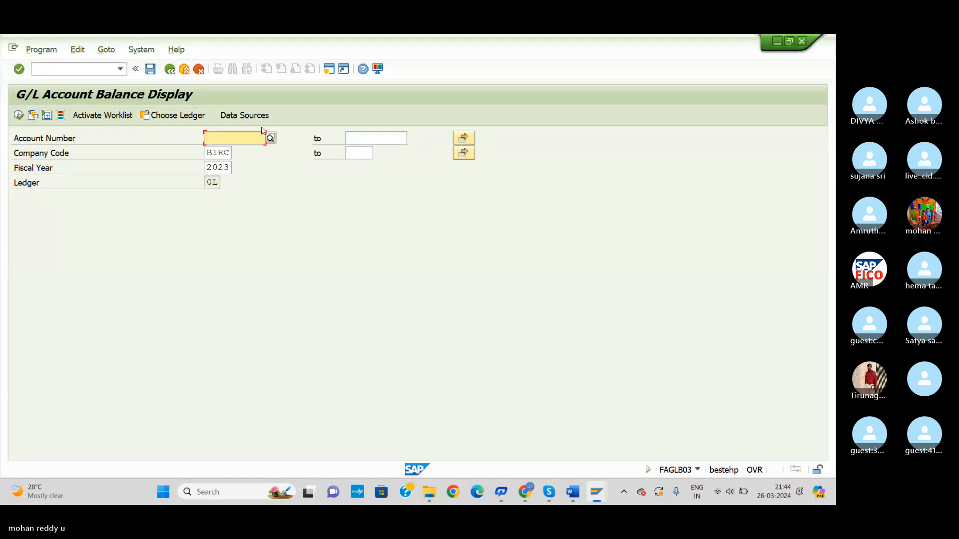
# Look up the G/L accounts of company code BIRC and choose the Loans & Advances account
pyautogui.click(272, 138)
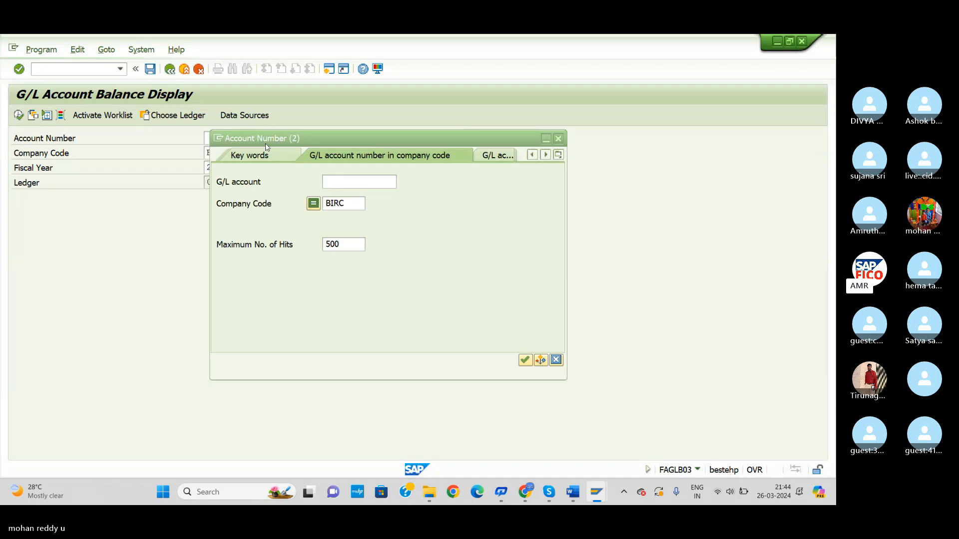
pyautogui.click(524, 360)
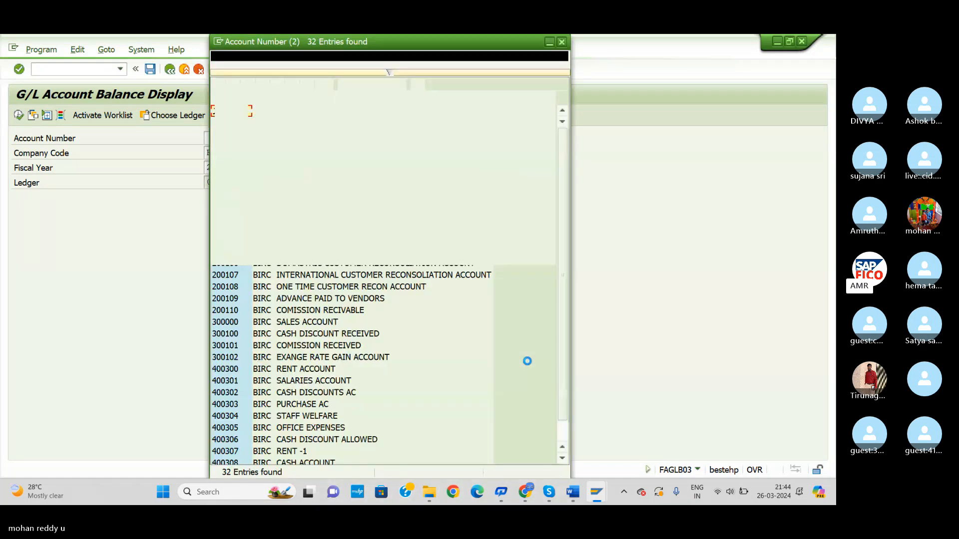
pyautogui.click(321, 184)
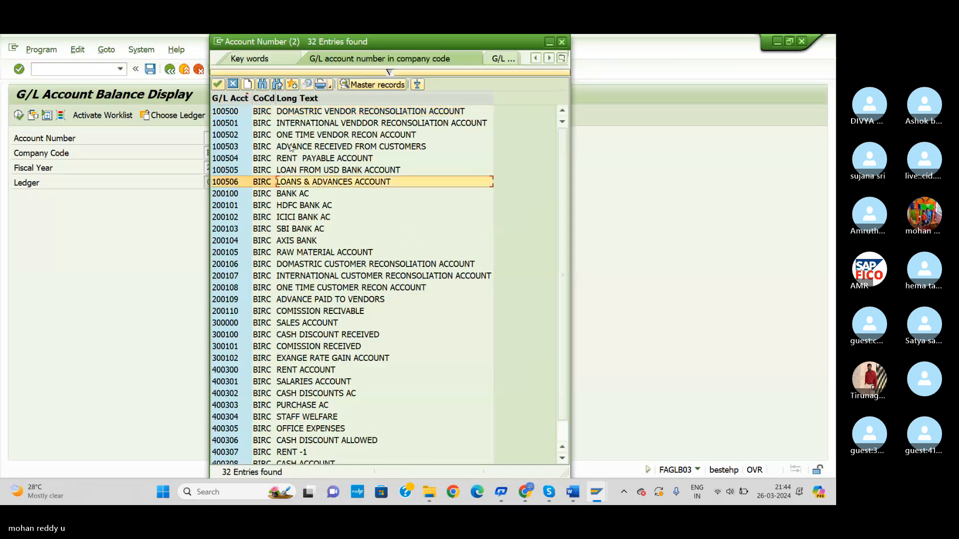
pyautogui.click(218, 85)
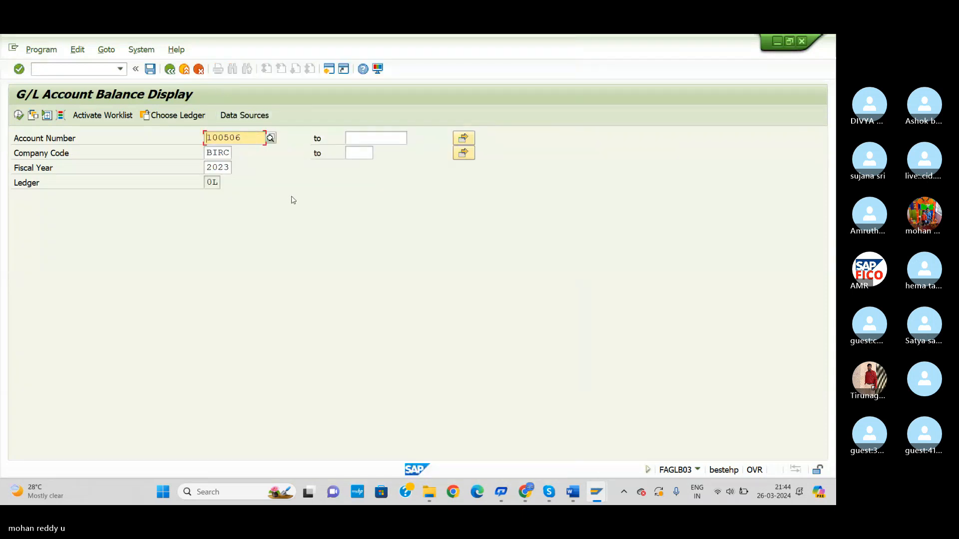
# Set the fiscal year to 2024 and execute the balance display for the chosen account
pyautogui.click(228, 169)
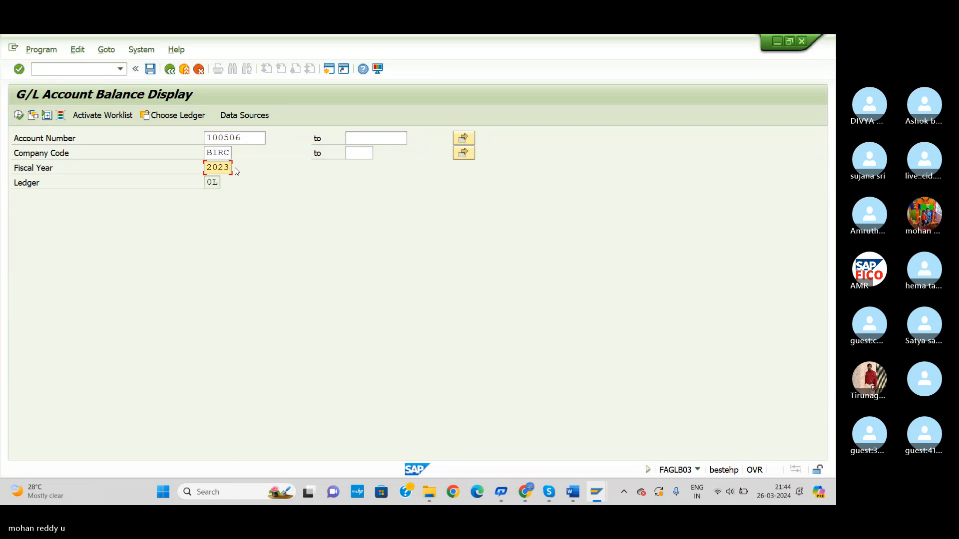
pyautogui.press('BackSpace')
pyautogui.write('4')
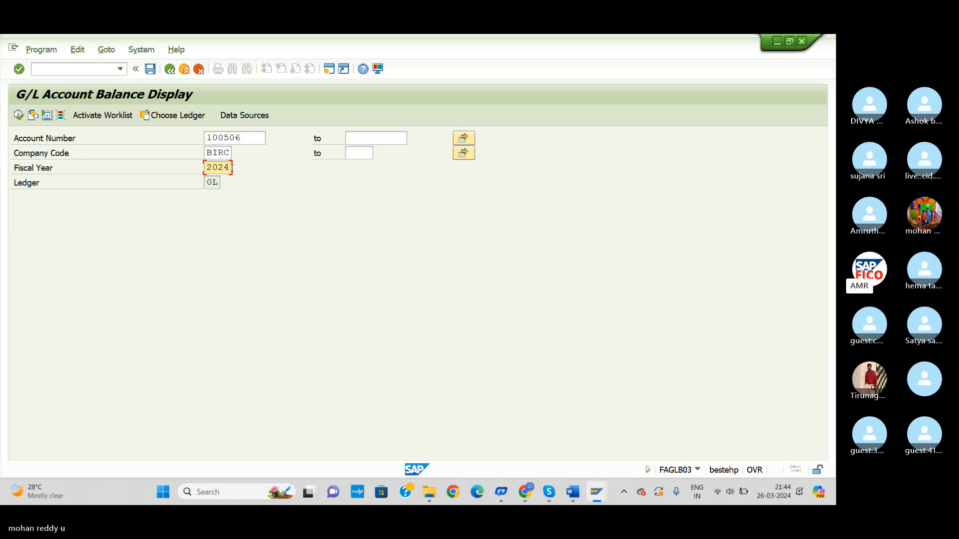
pyautogui.click(19, 115)
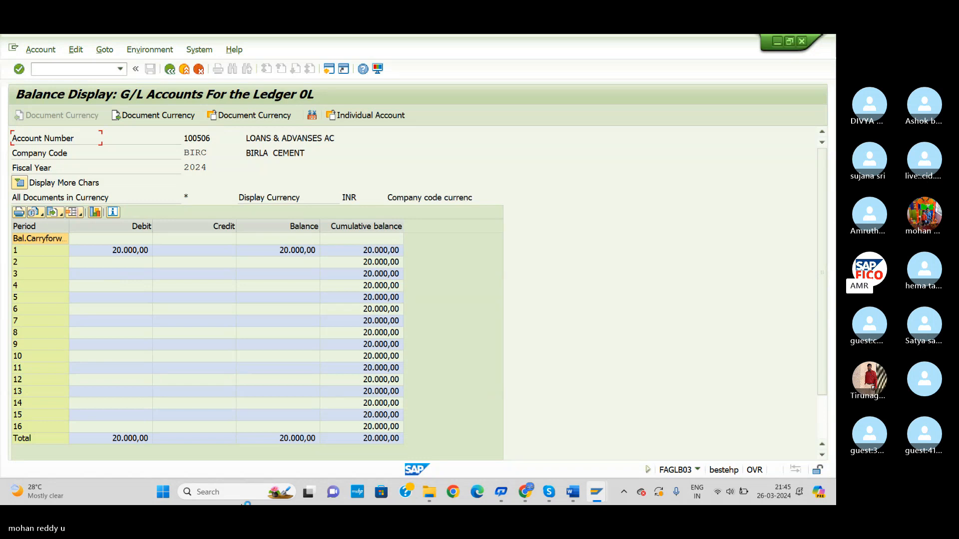
# Switch to the Recurring Document file in Word and review its configuration list and the definition of recurring entries
pyautogui.moveTo(573, 492)
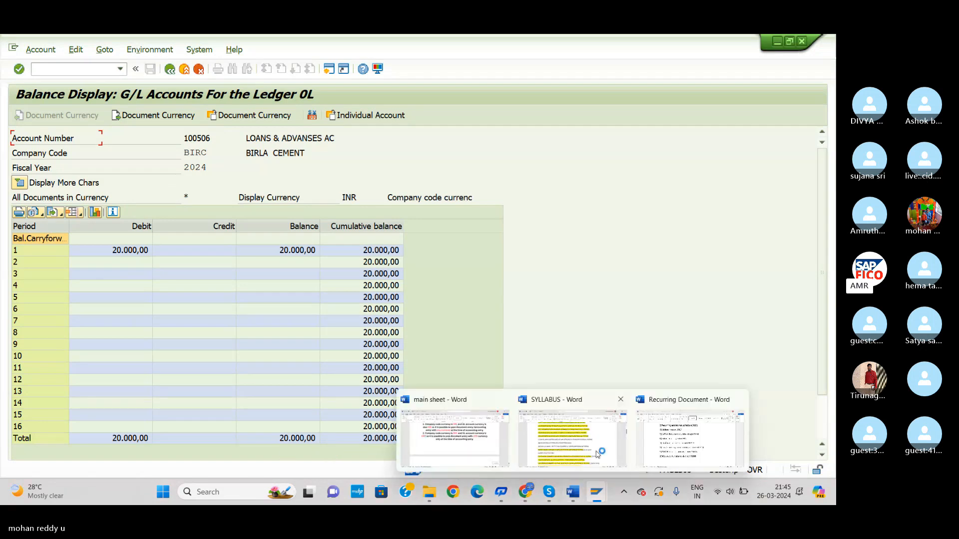
pyautogui.click(675, 453)
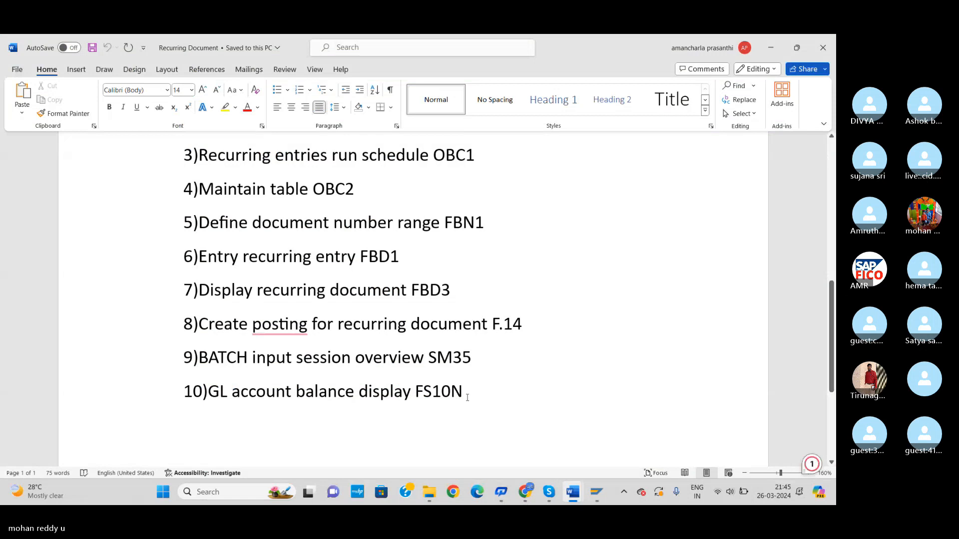
pyautogui.scroll(3, 466, 397)
pyautogui.scroll(-3, 467, 398)
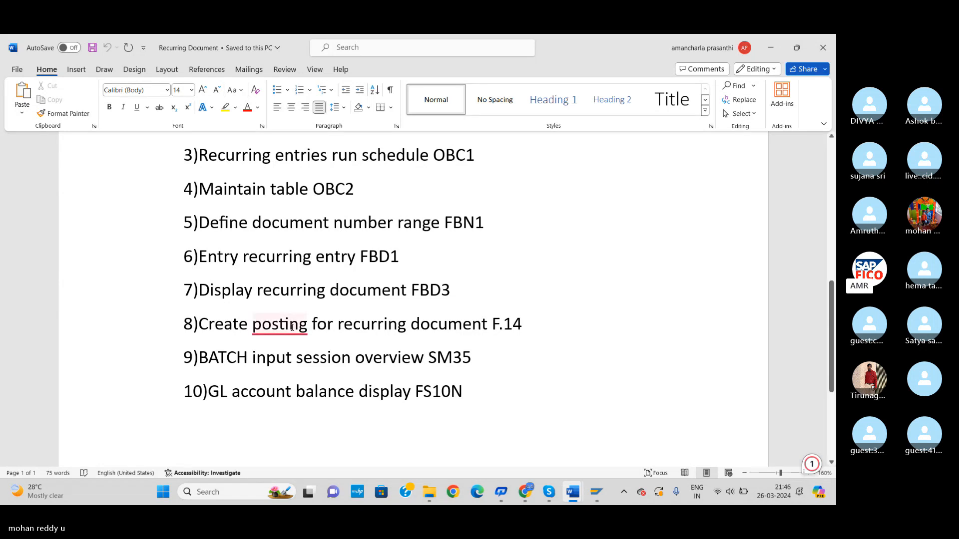
pyautogui.moveTo(292, 327)
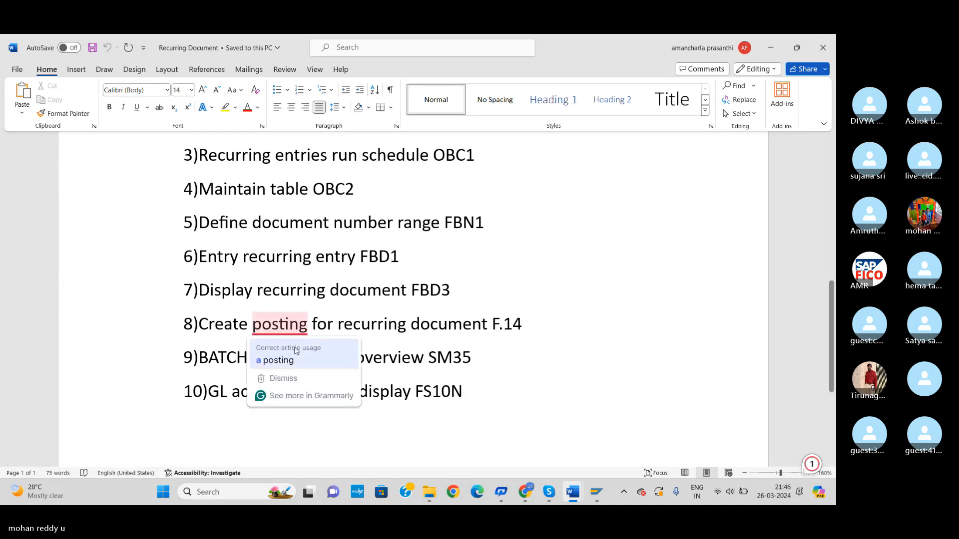
pyautogui.click(665, 354)
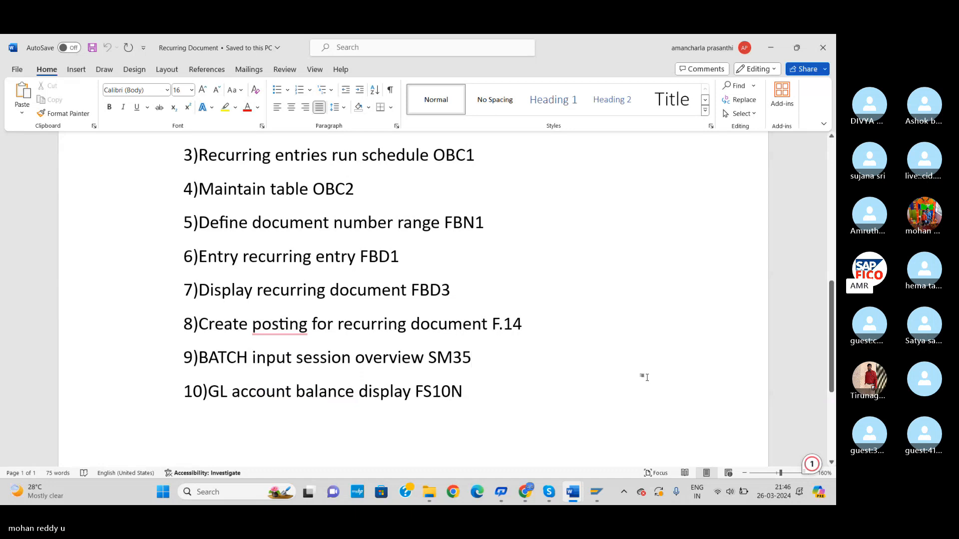
pyautogui.scroll(5, 649, 362)
pyautogui.scroll(1, 646, 356)
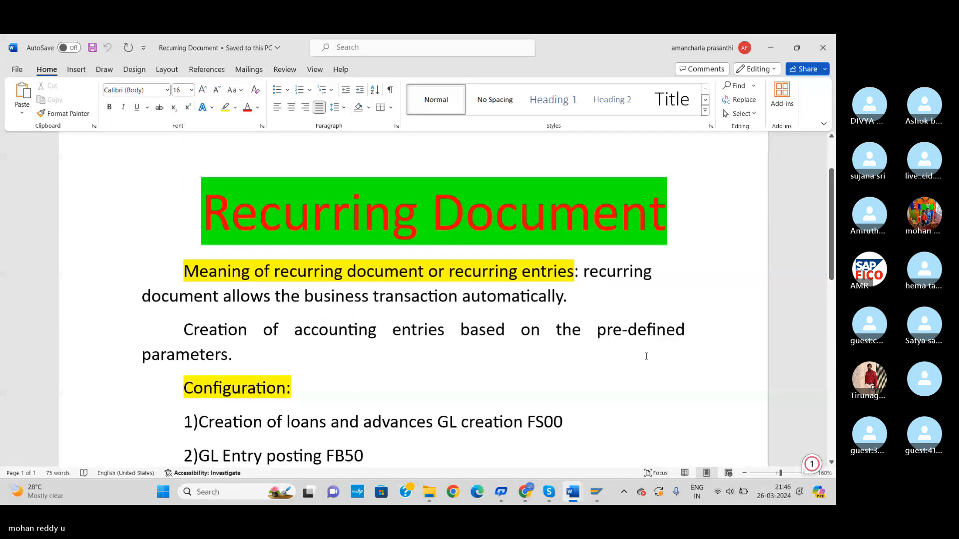